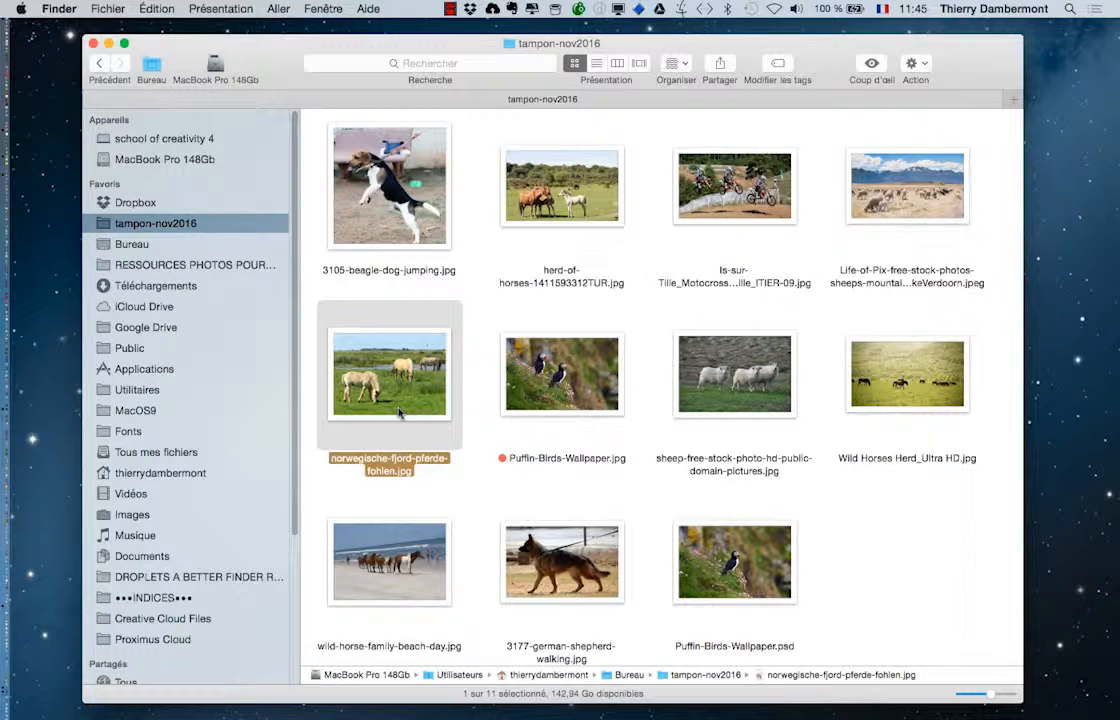
pyautogui.click(514, 226)
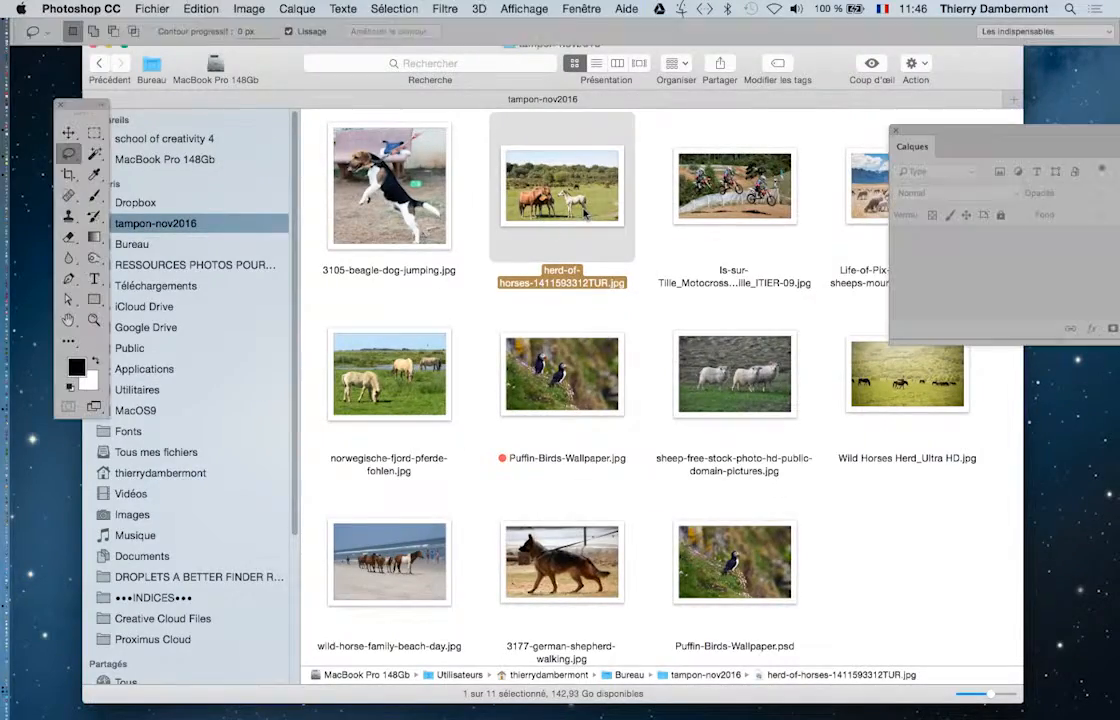
pyautogui.press('Return')
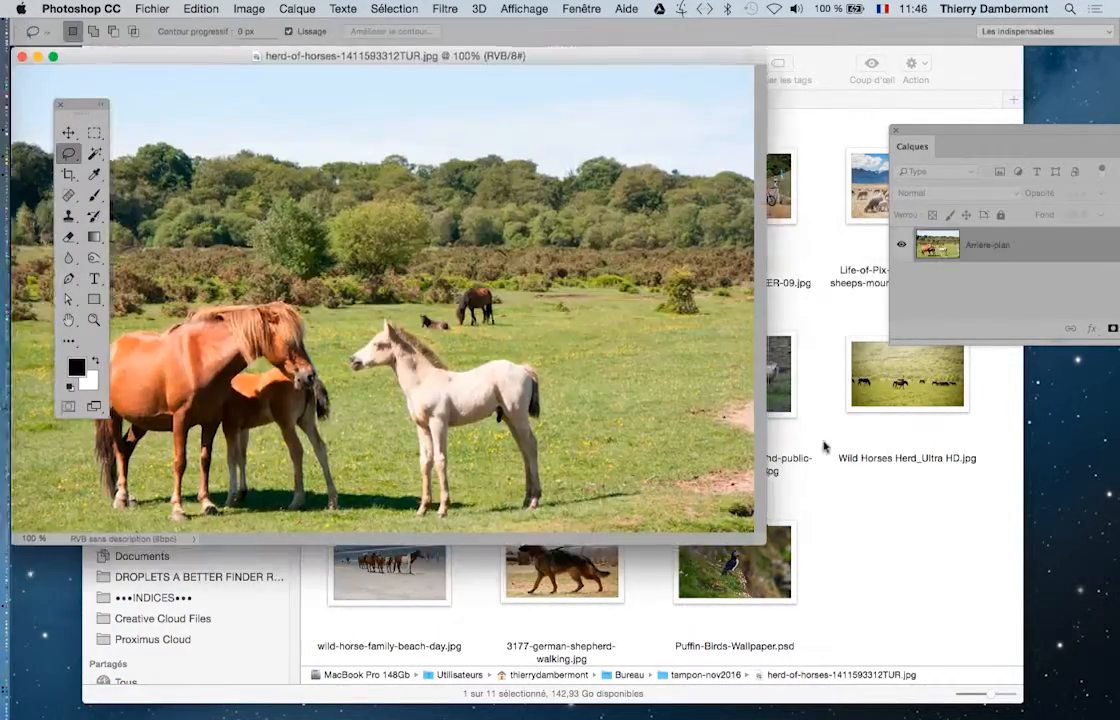
pyautogui.press('f')
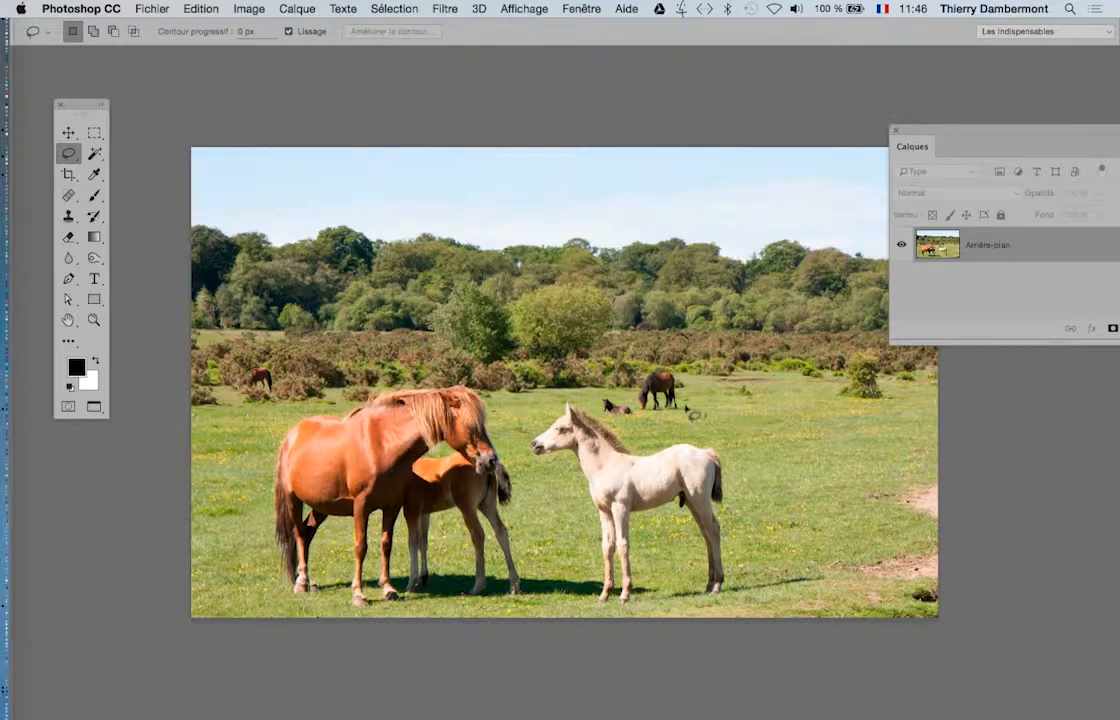
pyautogui.hscroll(2, 600, 381)
pyautogui.scroll(-2, 600, 381)
pyautogui.hscroll(1, 600, 381)
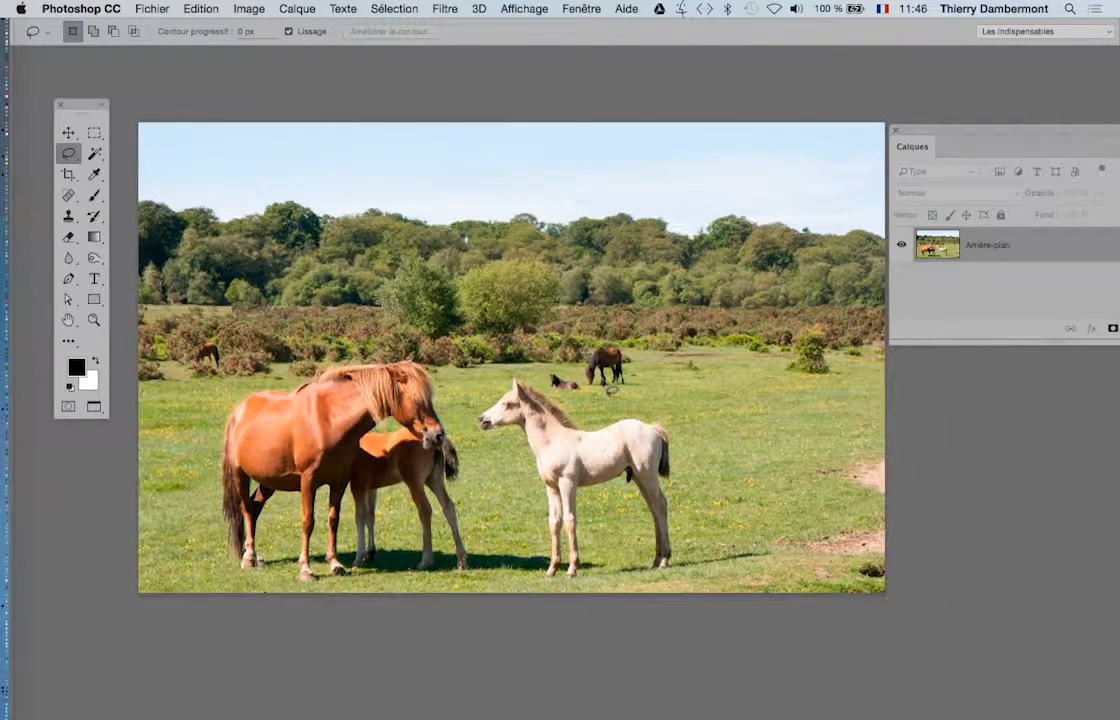
pyautogui.hotkey('shift', 'f')
pyautogui.press('f')
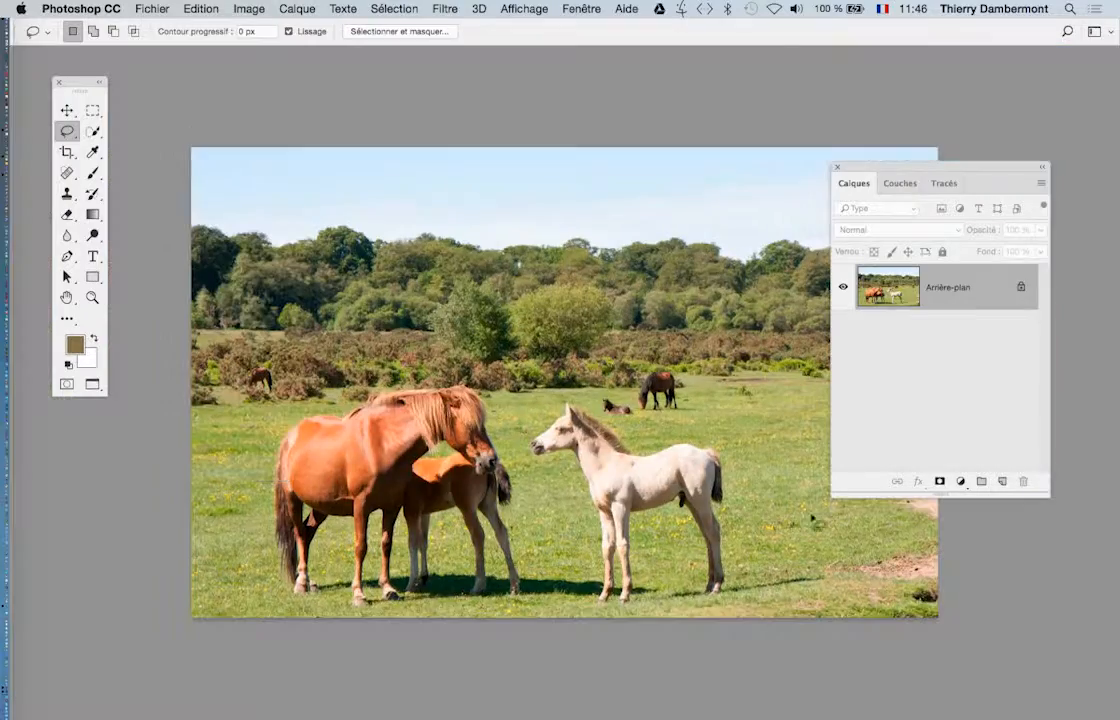
# Duplicate the Arrière-plan layer of the horse photo
pyautogui.moveTo(772, 480); pyautogui.dragTo(735, 435)
pyautogui.scroll(4, 700, 456)
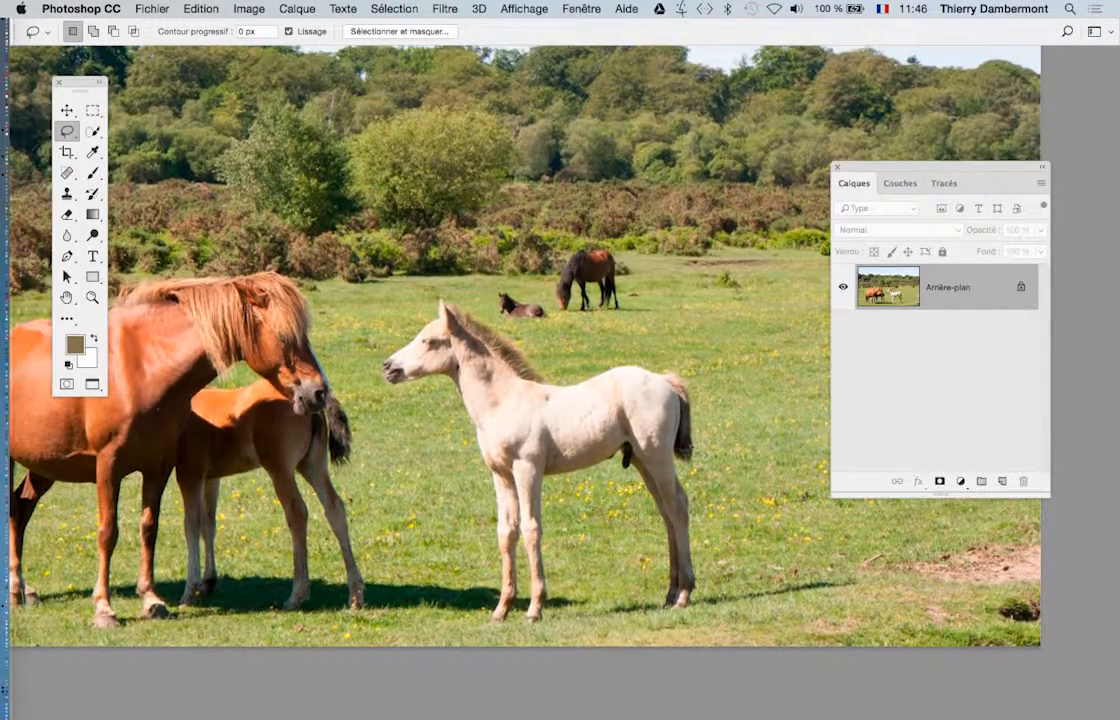
pyautogui.moveTo(534, 393); pyautogui.dragTo(621, 365)
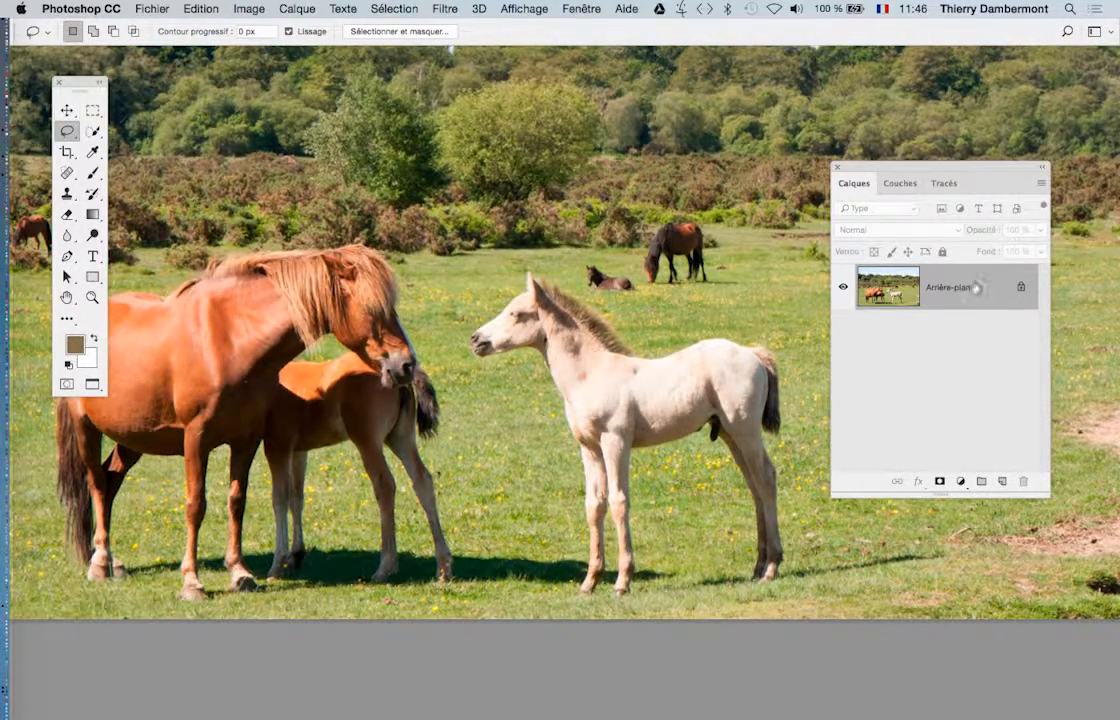
pyautogui.moveTo(972, 287); pyautogui.dragTo(1002, 481)
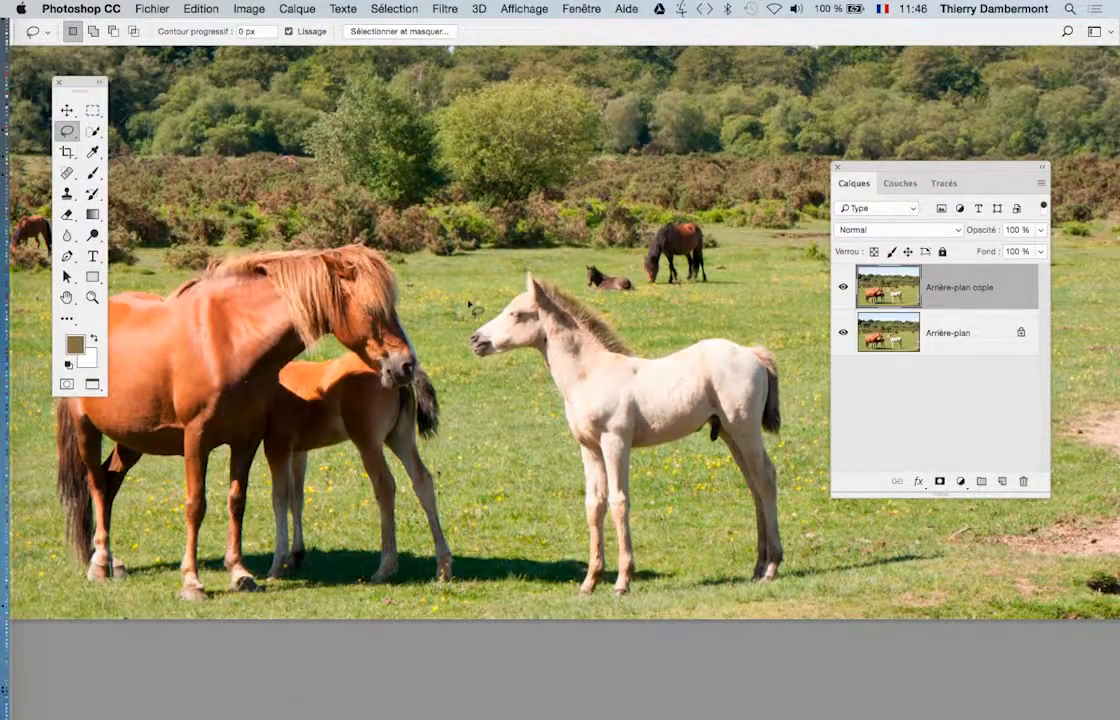
# Lasso the white foal on the copied layer and replace it with a content-aware fill
pyautogui.moveTo(465, 303)
pyautogui.mouseDown()
pyautogui.moveTo(453, 352)
pyautogui.moveTo(508, 391)
pyautogui.moveTo(556, 522)
pyautogui.moveTo(557, 607)
pyautogui.moveTo(820, 612)
pyautogui.moveTo(790, 323)
pyautogui.moveTo(545, 285)
pyautogui.moveTo(505, 250)
pyautogui.moveTo(458, 232)
pyautogui.moveTo(418, 266)
pyautogui.mouseUp()
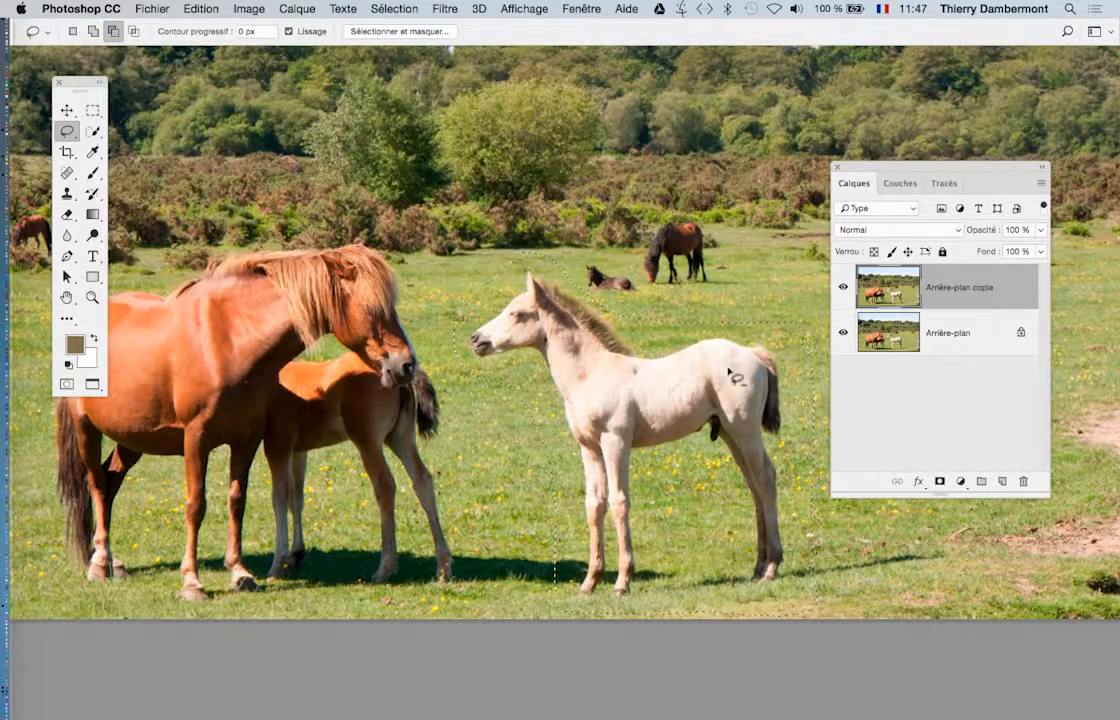
pyautogui.keyDown('alt'); pyautogui.scroll(-5, 720, 376); pyautogui.keyUp('alt')
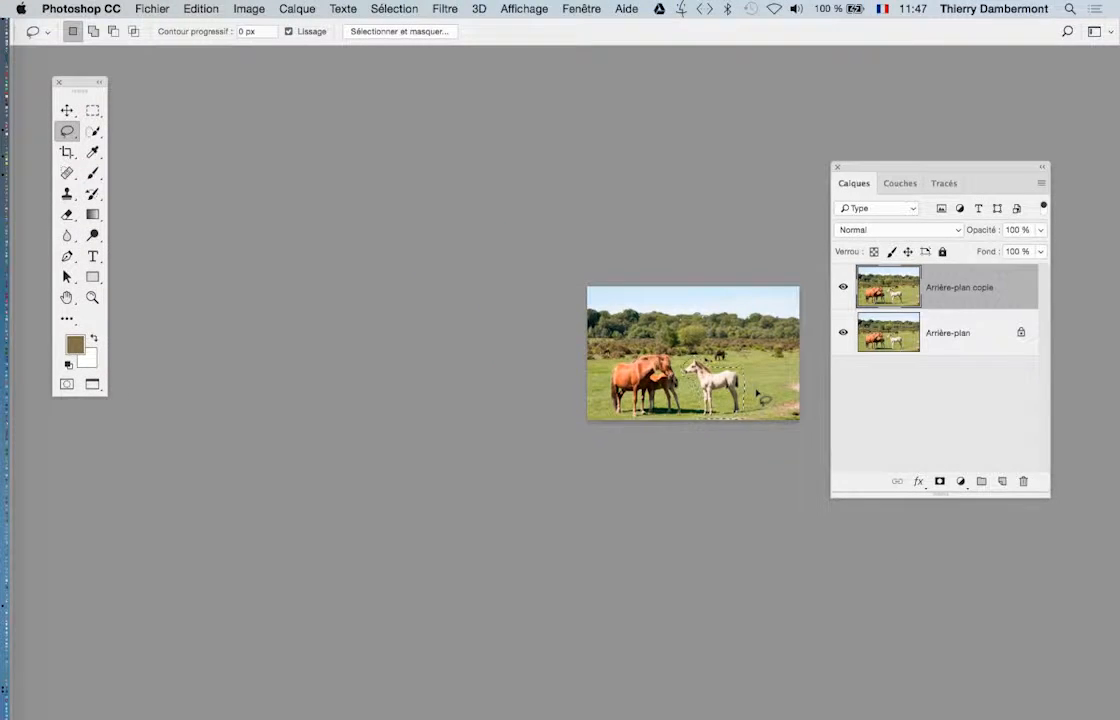
pyautogui.scroll(5, 747, 393)
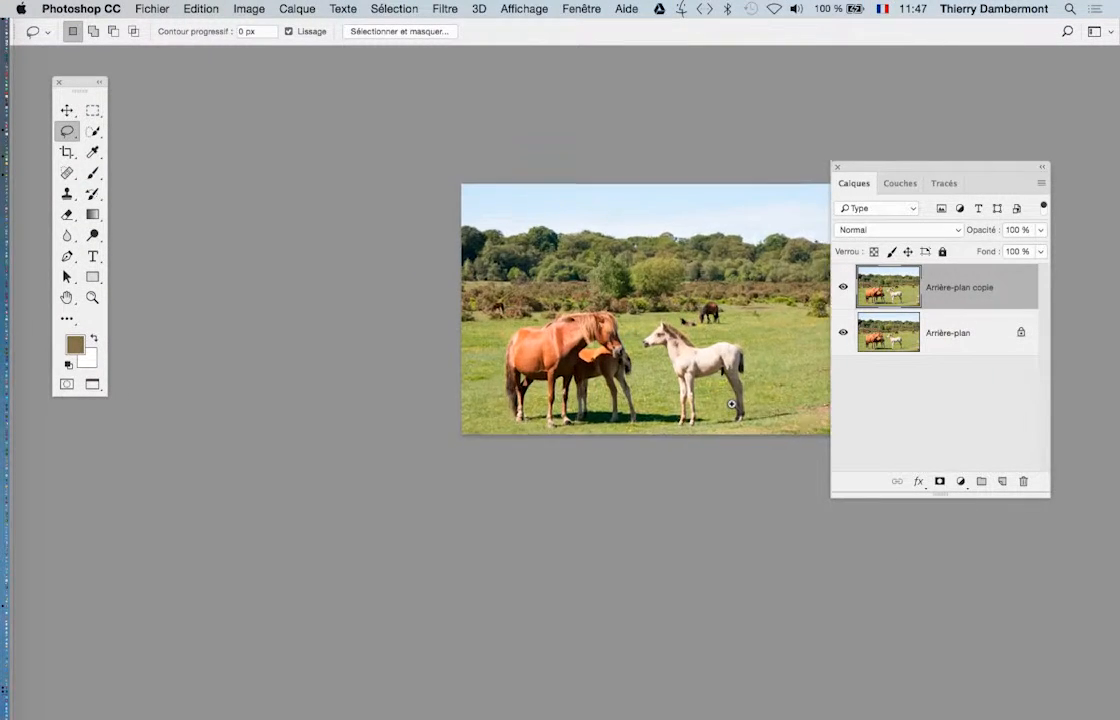
pyautogui.moveTo(681, 368); pyautogui.dragTo(492, 393)
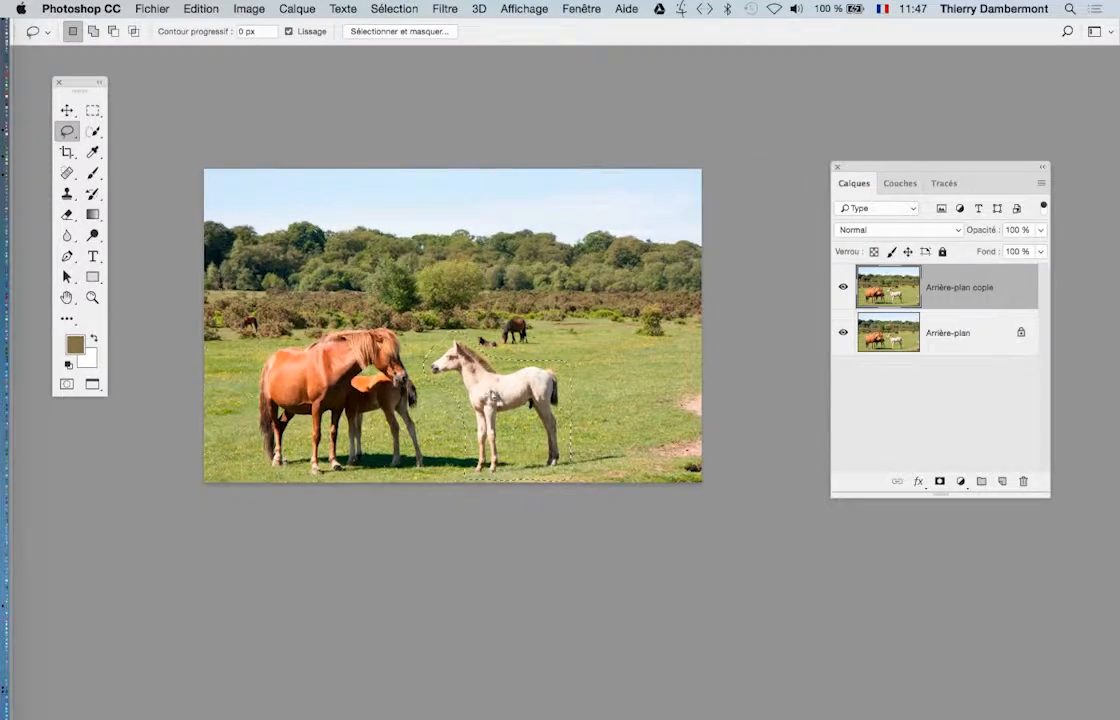
pyautogui.scroll(4, 492, 393)
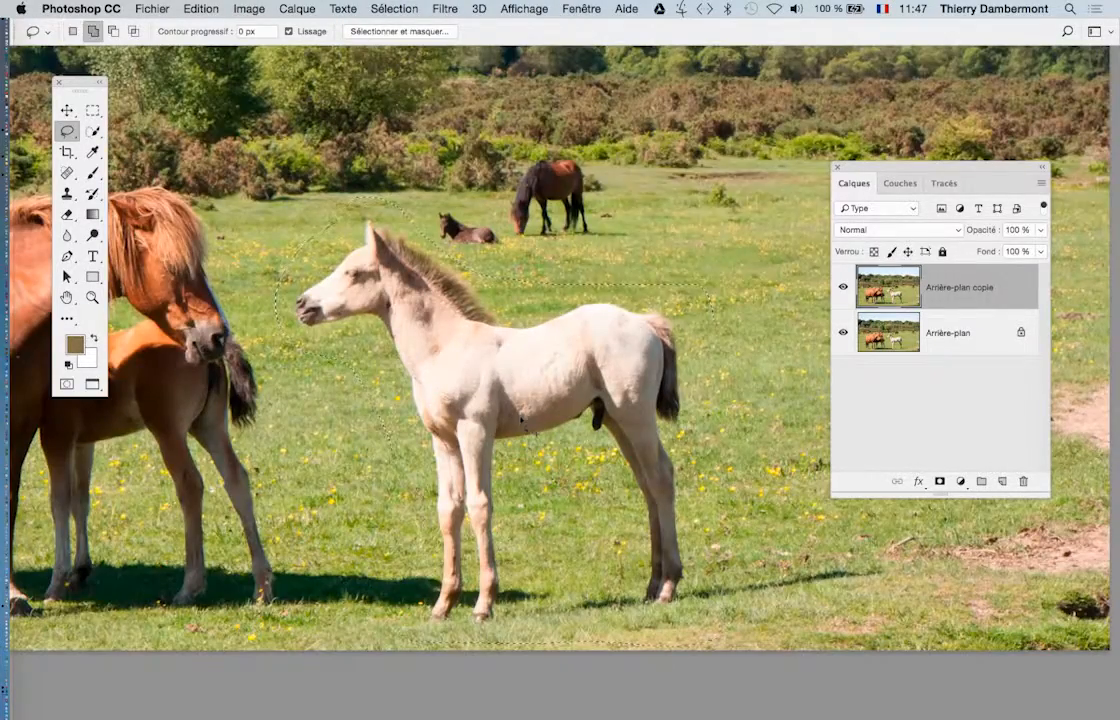
pyautogui.hotkey('shift', 'BackSpace')
pyautogui.click(862, 162)
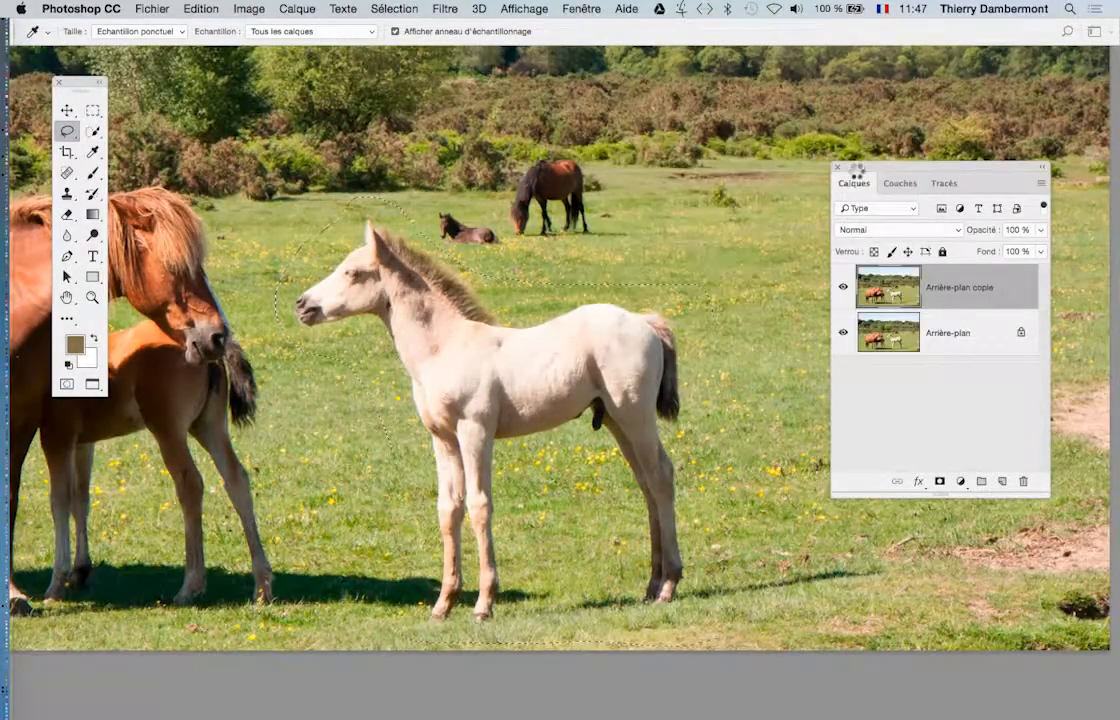
pyautogui.press('l')
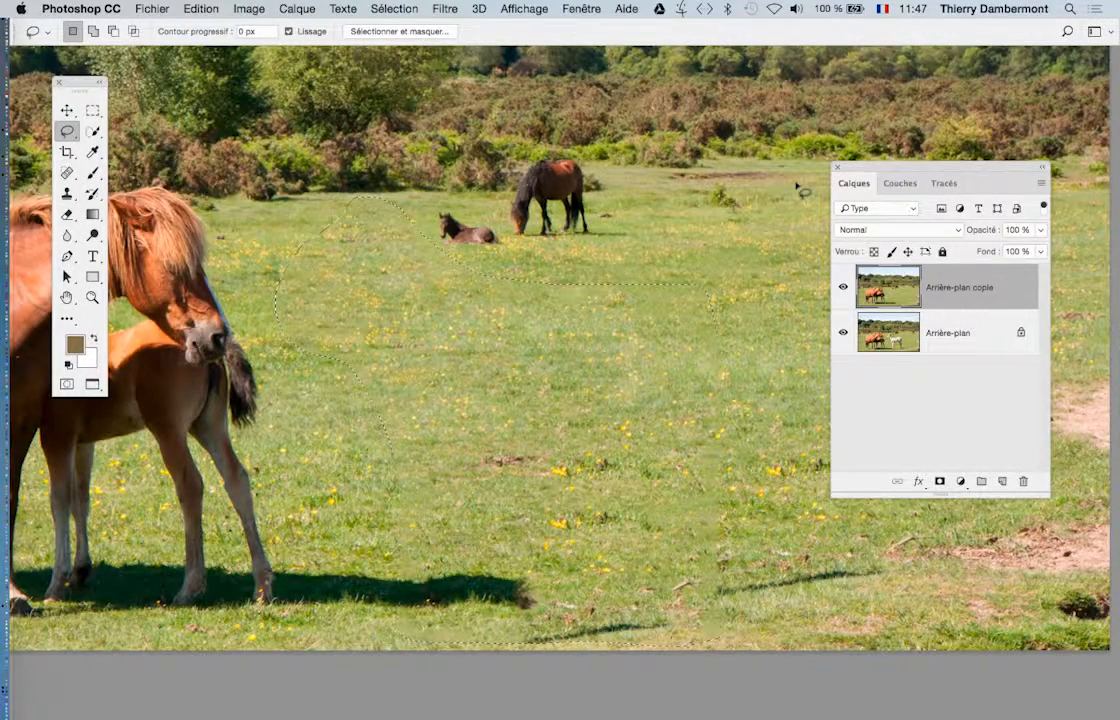
# Compare the retouched meadow with the original by hiding and showing the copied layer
pyautogui.scroll(-3, 627, 306)
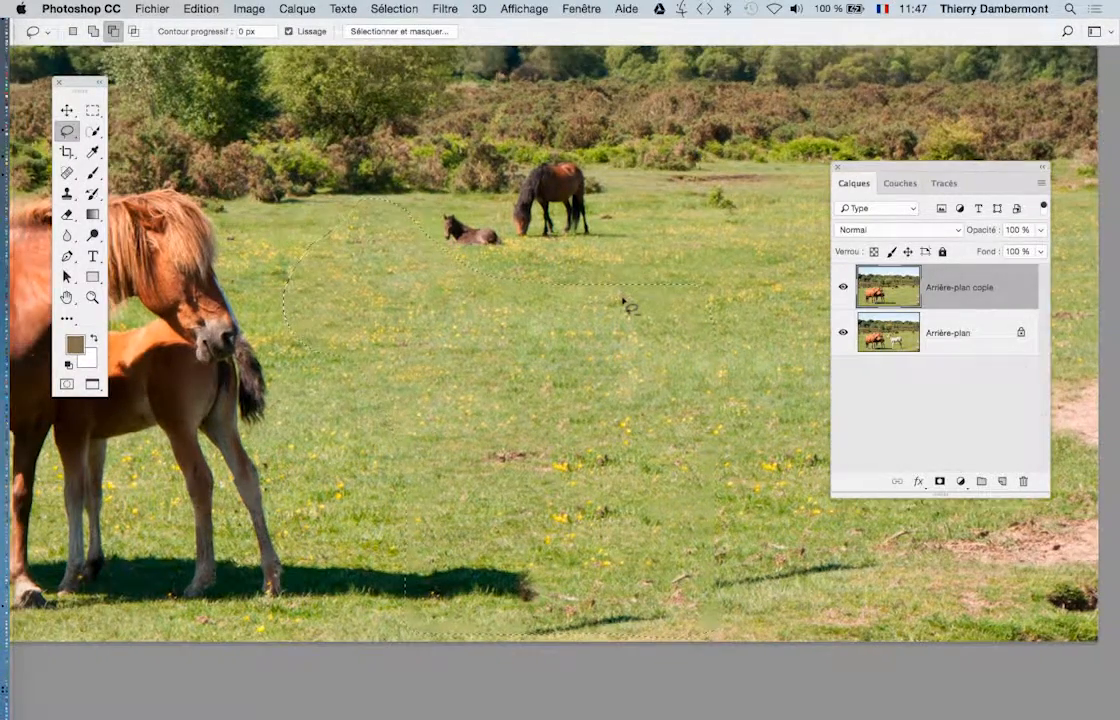
pyautogui.scroll(-2, 627, 306)
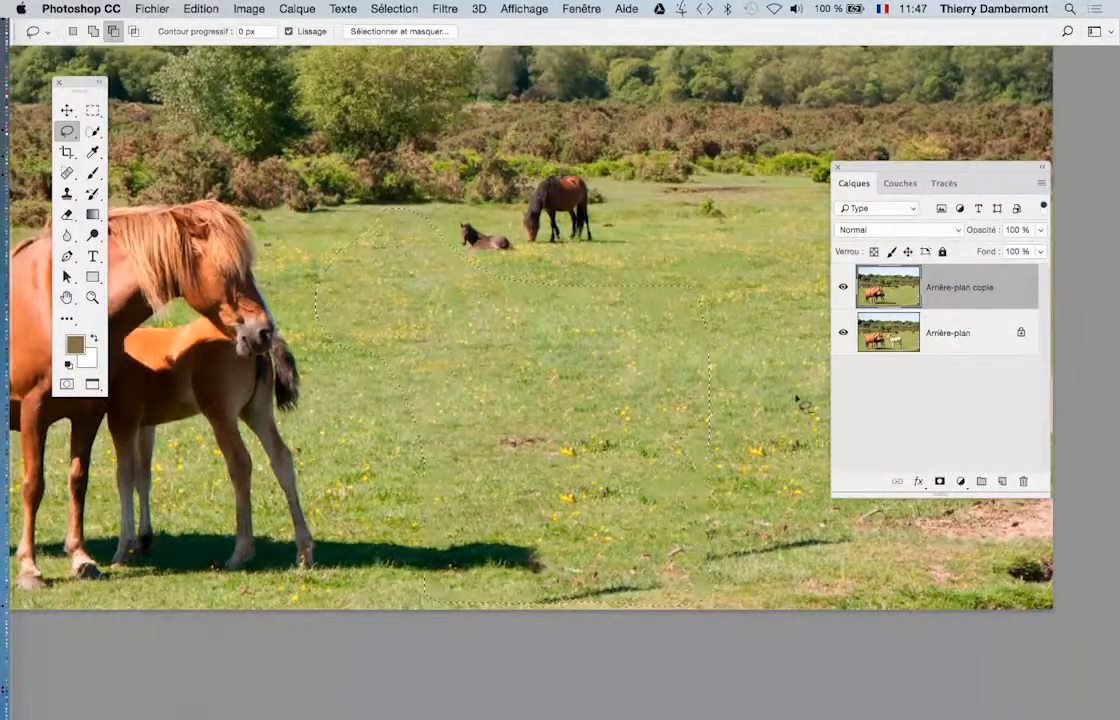
pyautogui.scroll(-2, 703, 354)
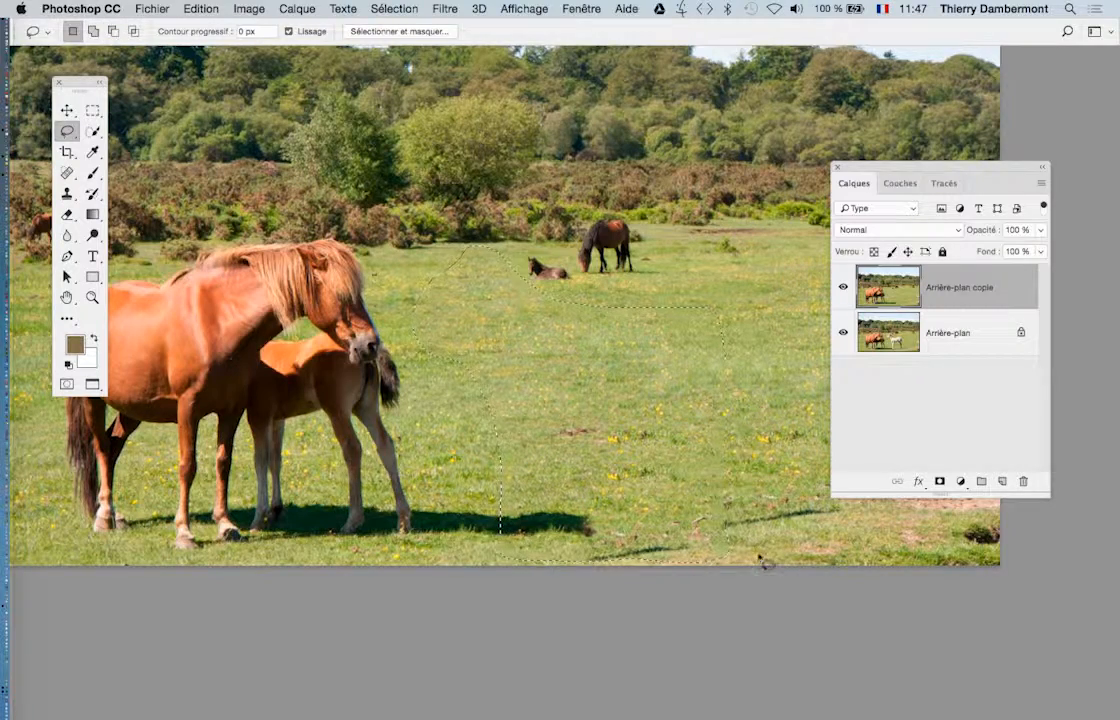
pyautogui.click(843, 288)
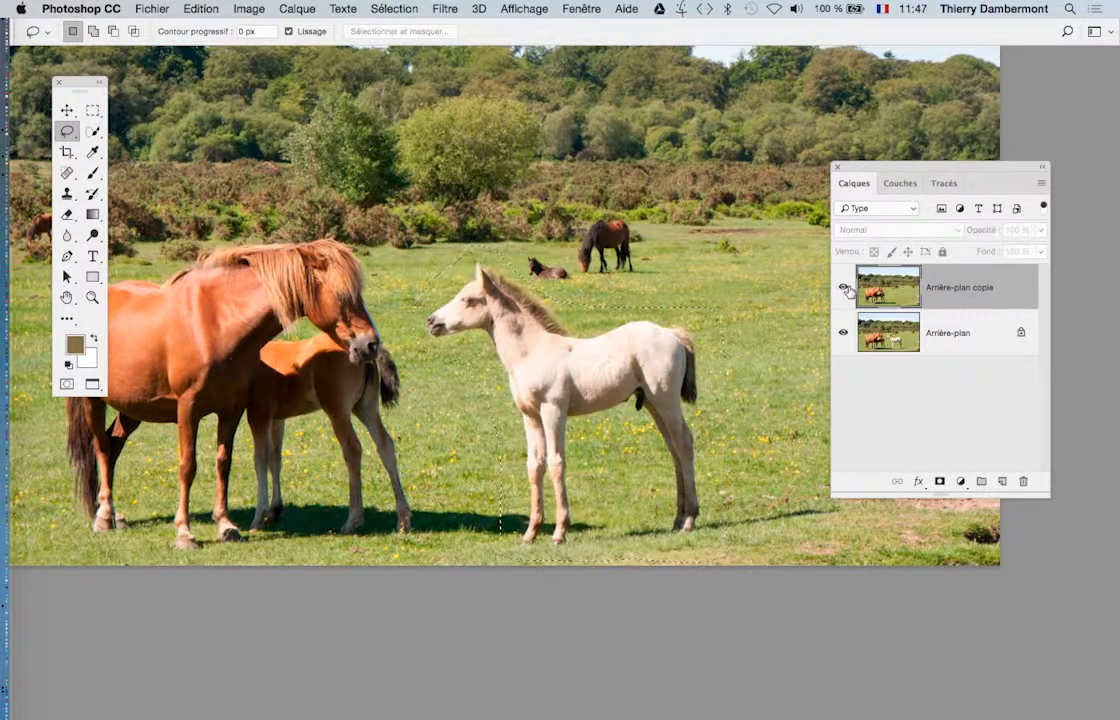
pyautogui.click(844, 288)
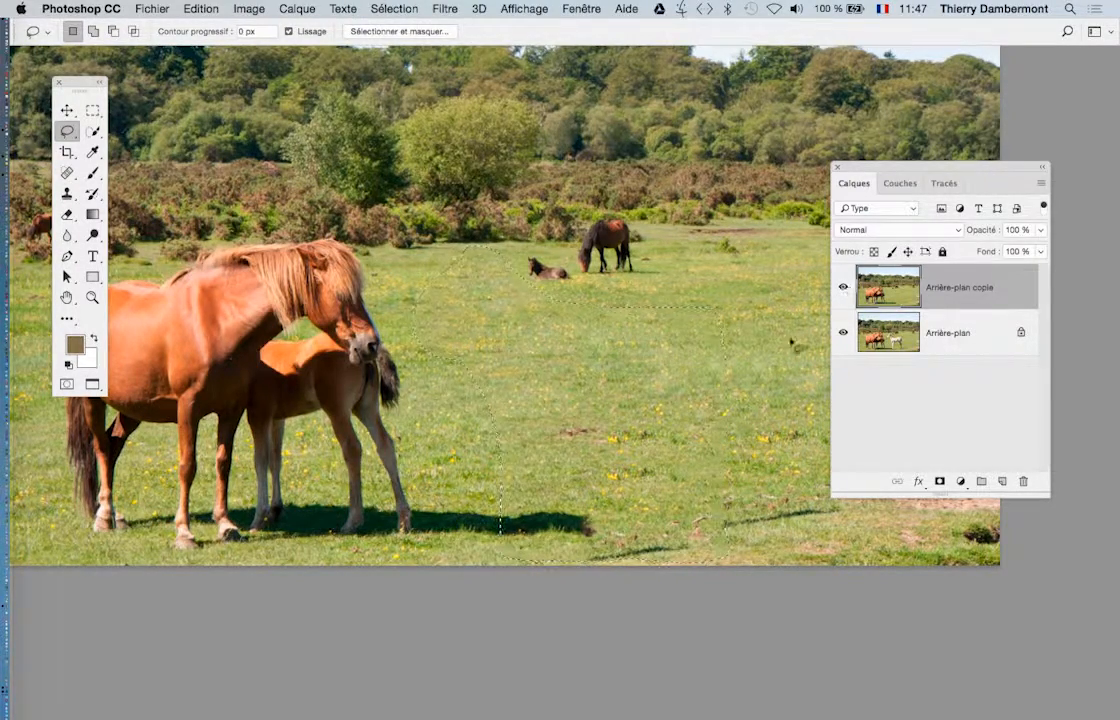
# Deselect the filled area and lasso the two leftover shadow streaks near the lower edge of the grass
pyautogui.press('alt')
pyautogui.scroll(3, 790, 620)
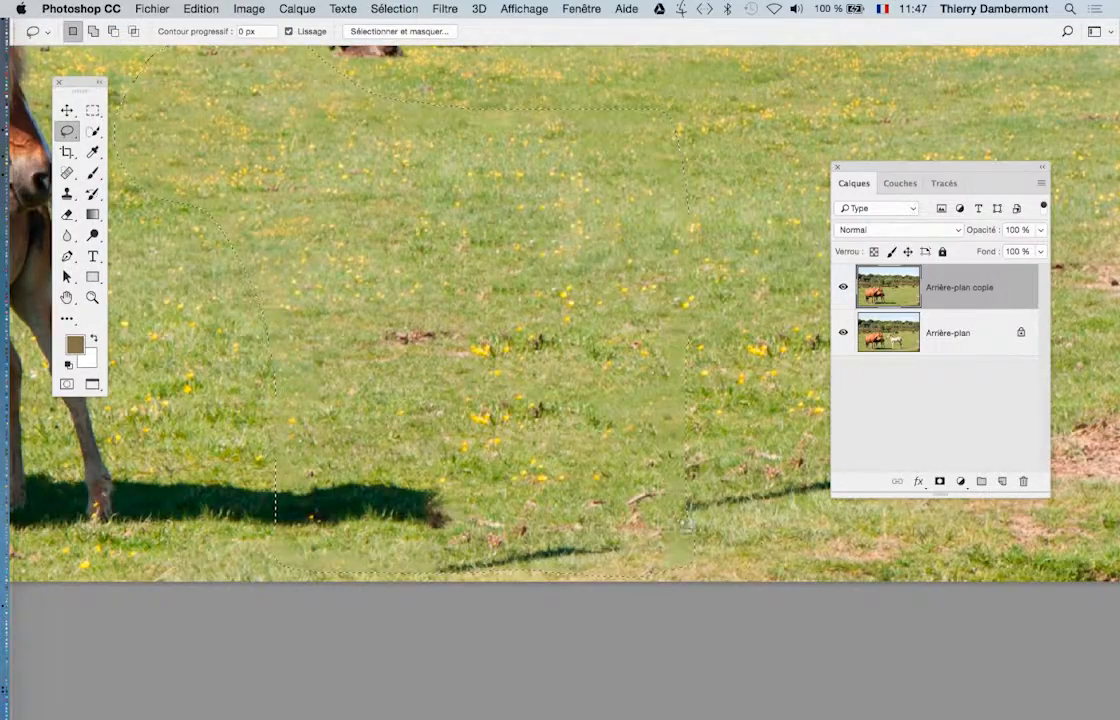
pyautogui.press('super+d')
pyautogui.moveTo(514, 379); pyautogui.dragTo(444, 257)
pyautogui.moveTo(396, 423)
pyautogui.mouseDown()
pyautogui.moveTo(346, 444)
pyautogui.moveTo(522, 464)
pyautogui.moveTo(579, 408)
pyautogui.moveTo(522, 400)
pyautogui.mouseUp()
pyautogui.scroll(-2, 597, 442)
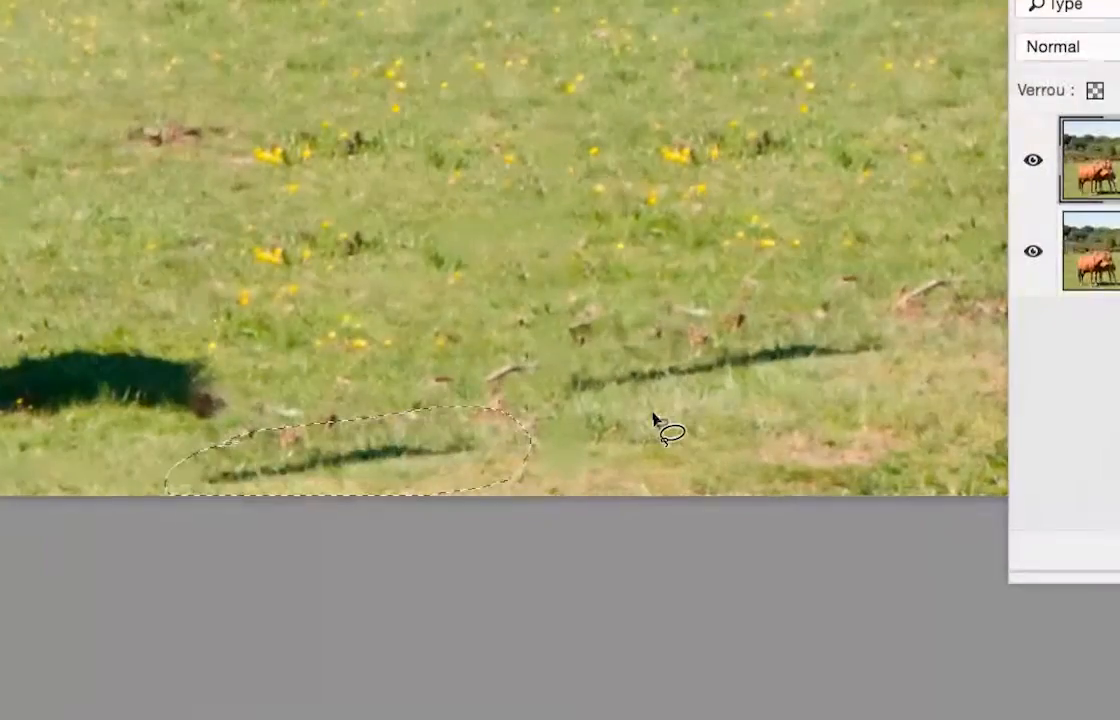
pyautogui.moveTo(660, 420)
pyautogui.mouseDown()
pyautogui.moveTo(958, 355)
pyautogui.moveTo(799, 316)
pyautogui.mouseUp()
pyautogui.moveTo(700, 383)
pyautogui.mouseDown()
pyautogui.moveTo(505, 410)
pyautogui.moveTo(440, 445)
pyautogui.moveTo(564, 490)
pyautogui.mouseUp()
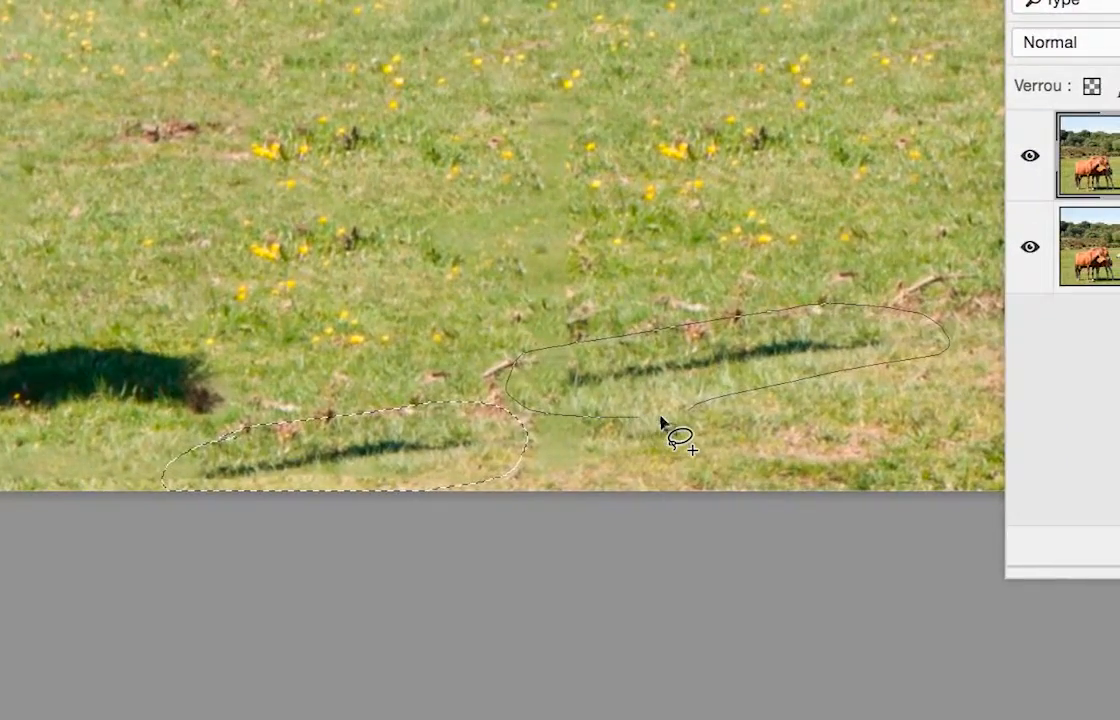
pyautogui.moveTo(660, 420); pyautogui.dragTo(662, 428)
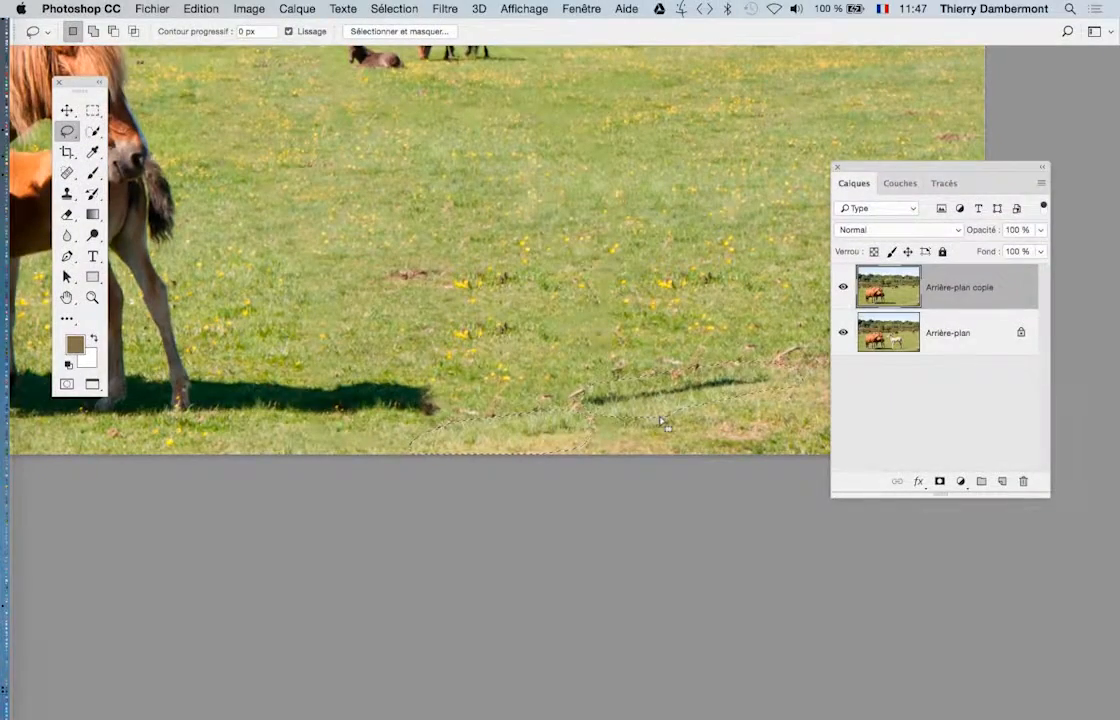
# Undo the last fill and refill both shadow selections content-aware at 100% opacity with the Arrière-plan layer hidden
pyautogui.press('super+z')
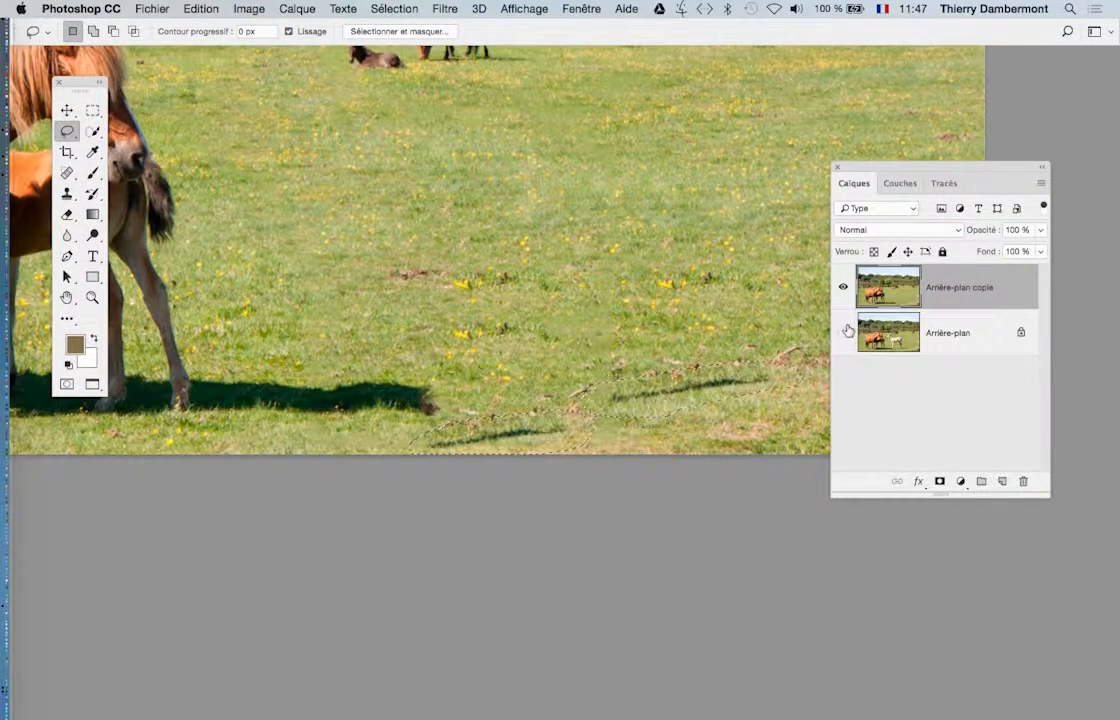
pyautogui.hotkey('shift', 'BackSpace')
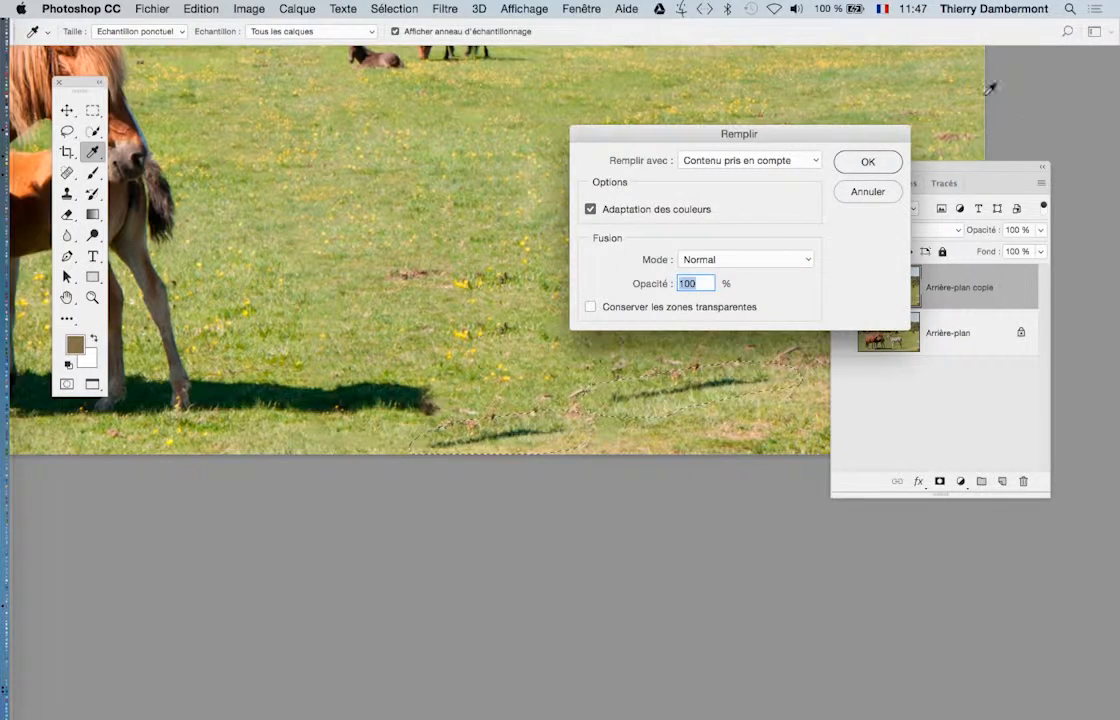
pyautogui.click(866, 163)
pyautogui.press('l')
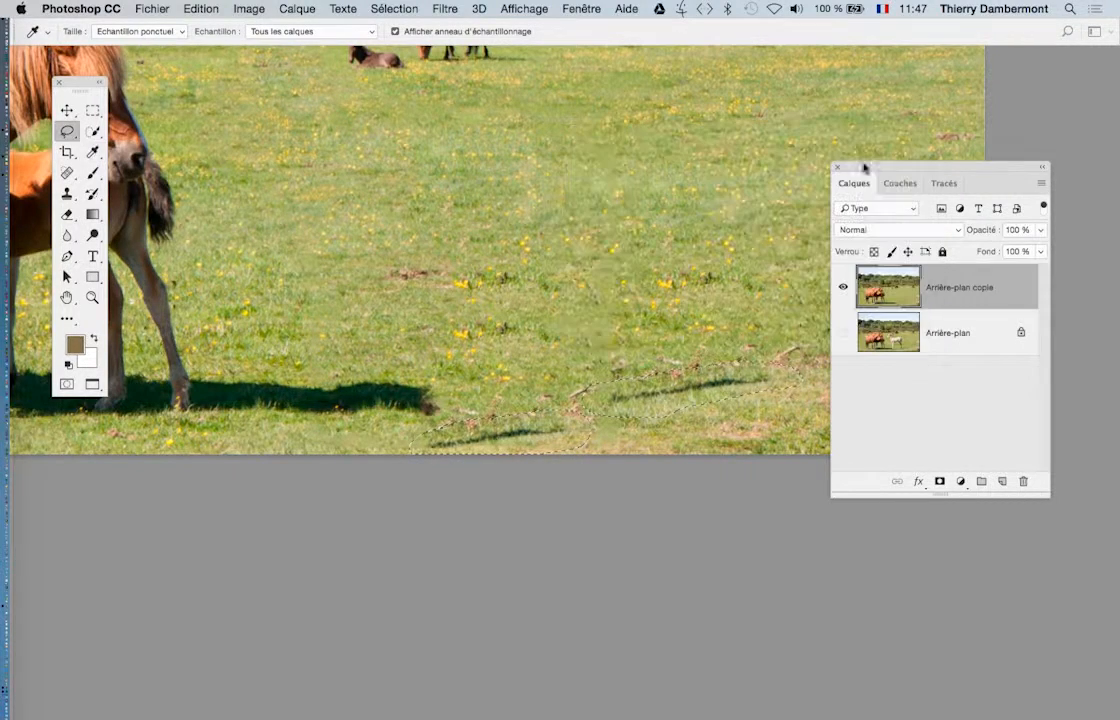
pyautogui.press('super+d')
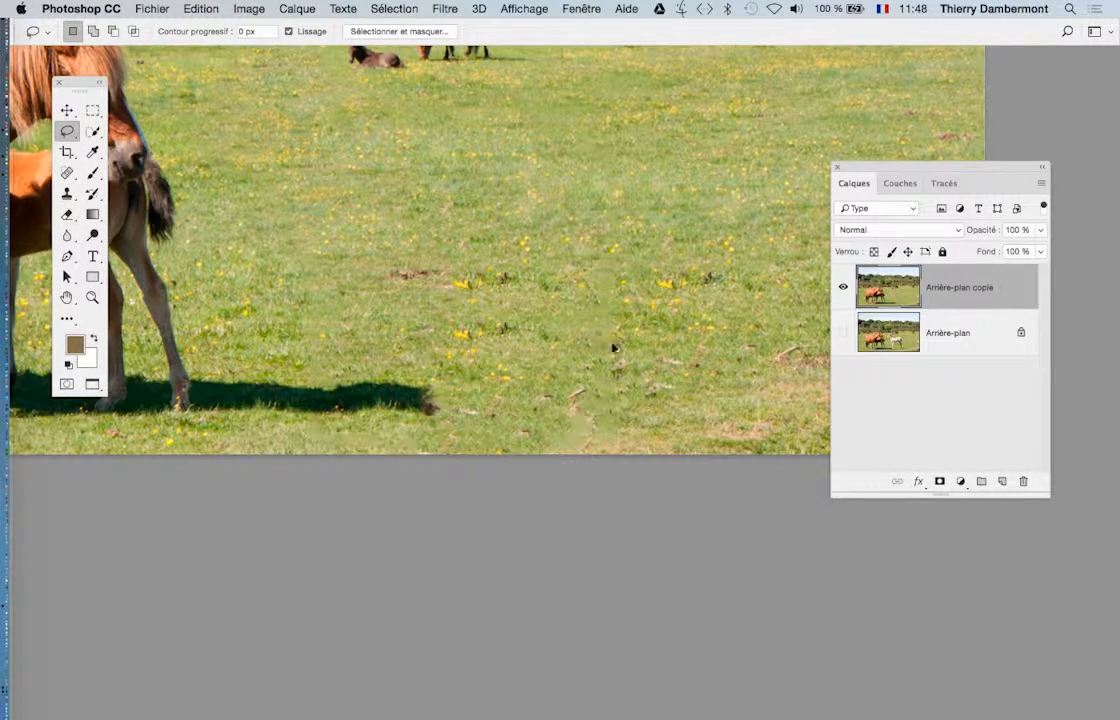
# Lasso the brown dirt patch in the grass above the mare's shadow and replace it with a content-aware fill
pyautogui.keyDown('alt'); pyautogui.keyDown('super'); pyautogui.click(556, 361); pyautogui.keyUp('super'); pyautogui.keyUp('alt')
pyautogui.keyDown('alt'); pyautogui.keyDown('super'); pyautogui.click(559, 371); pyautogui.keyUp('super'); pyautogui.keyUp('alt')
pyautogui.keyDown('alt'); pyautogui.keyDown('super'); pyautogui.click(562, 373); pyautogui.keyUp('super'); pyautogui.keyUp('alt')
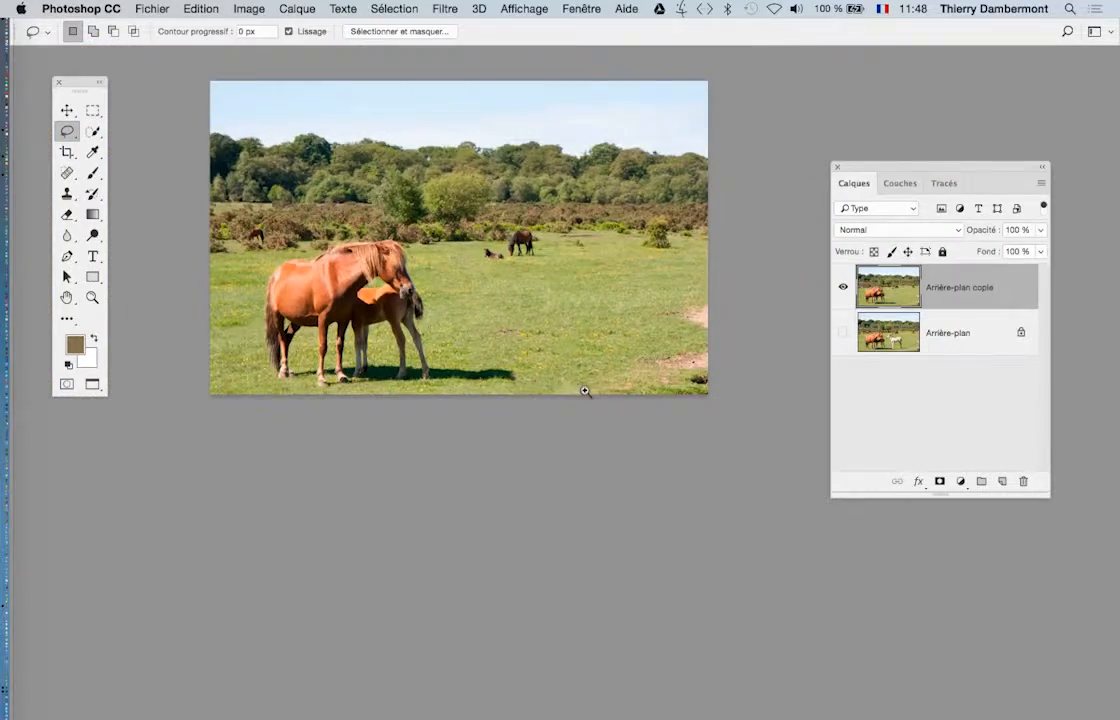
pyautogui.keyDown('super'); pyautogui.click(533, 361); pyautogui.keyUp('super')
pyautogui.keyDown('super'); pyautogui.click(515, 352); pyautogui.keyUp('super')
pyautogui.keyDown('super'); pyautogui.click(500, 320); pyautogui.keyUp('super')
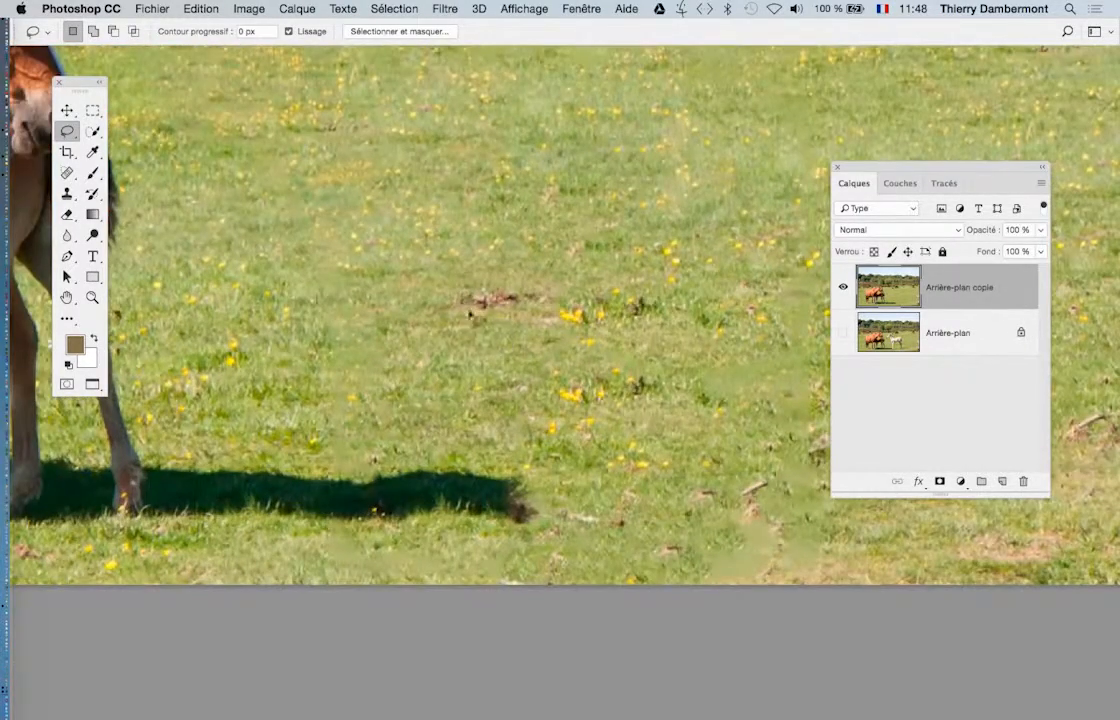
pyautogui.moveTo(469, 313)
pyautogui.mouseDown()
pyautogui.moveTo(435, 270)
pyautogui.moveTo(390, 309)
pyautogui.moveTo(456, 377)
pyautogui.moveTo(534, 394)
pyautogui.moveTo(563, 261)
pyautogui.moveTo(450, 273)
pyautogui.mouseUp()
pyautogui.hotkey('shift', 'BackSpace')
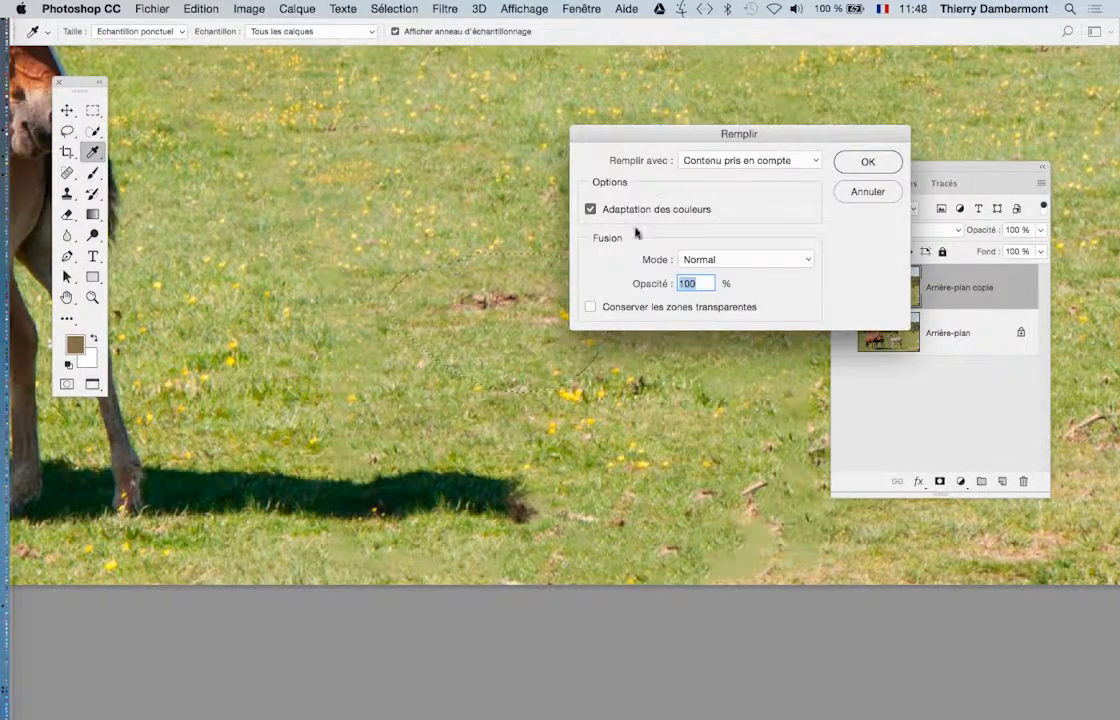
pyautogui.click(845, 168)
pyautogui.hotkey('ctrl', 'd')
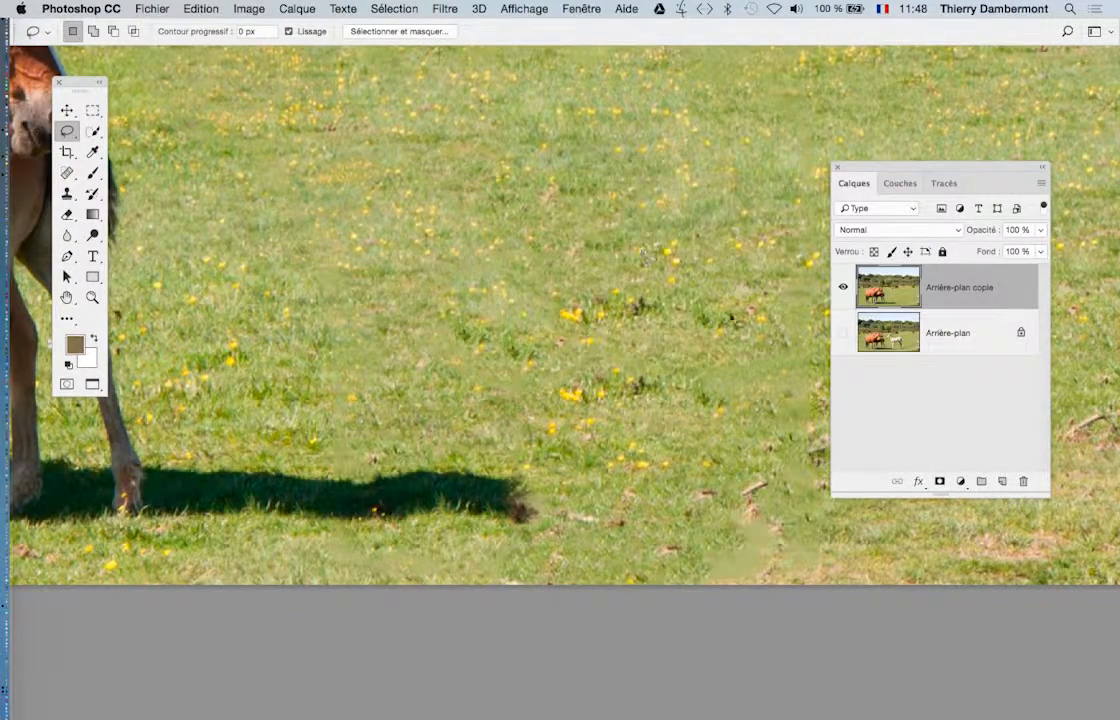
# Move the Layers panel clear of the meadow and review the retouched photo as a whole
pyautogui.keyDown('alt'); pyautogui.click(717, 364); pyautogui.keyUp('alt')
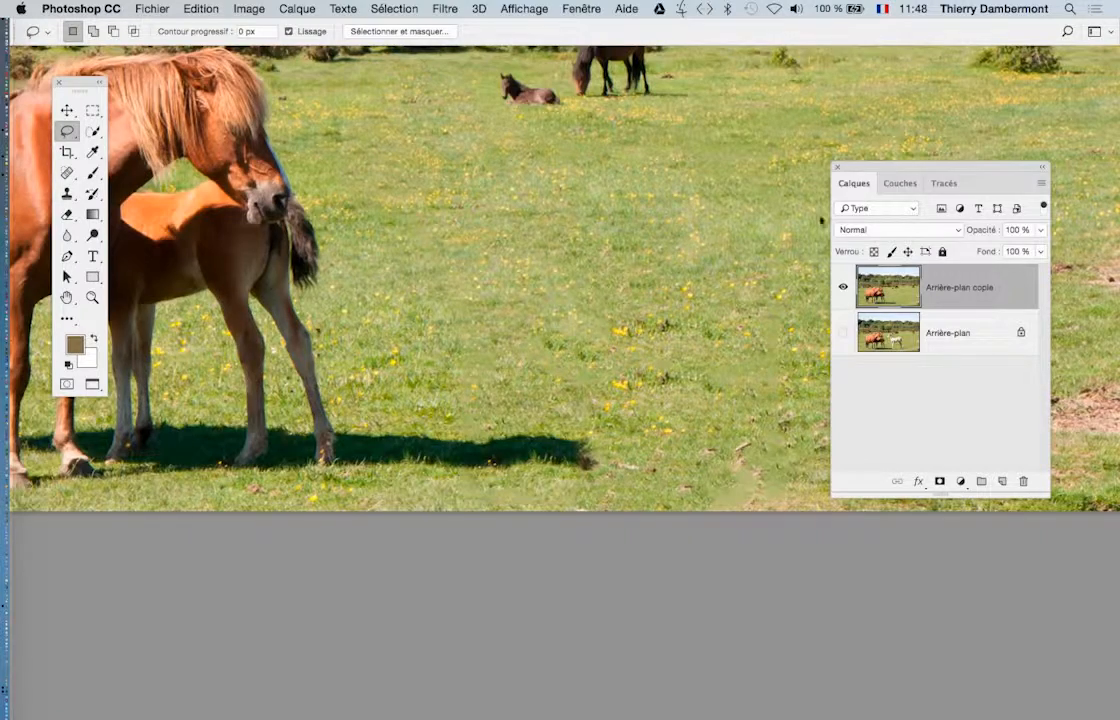
pyautogui.moveTo(864, 173); pyautogui.dragTo(946, 393)
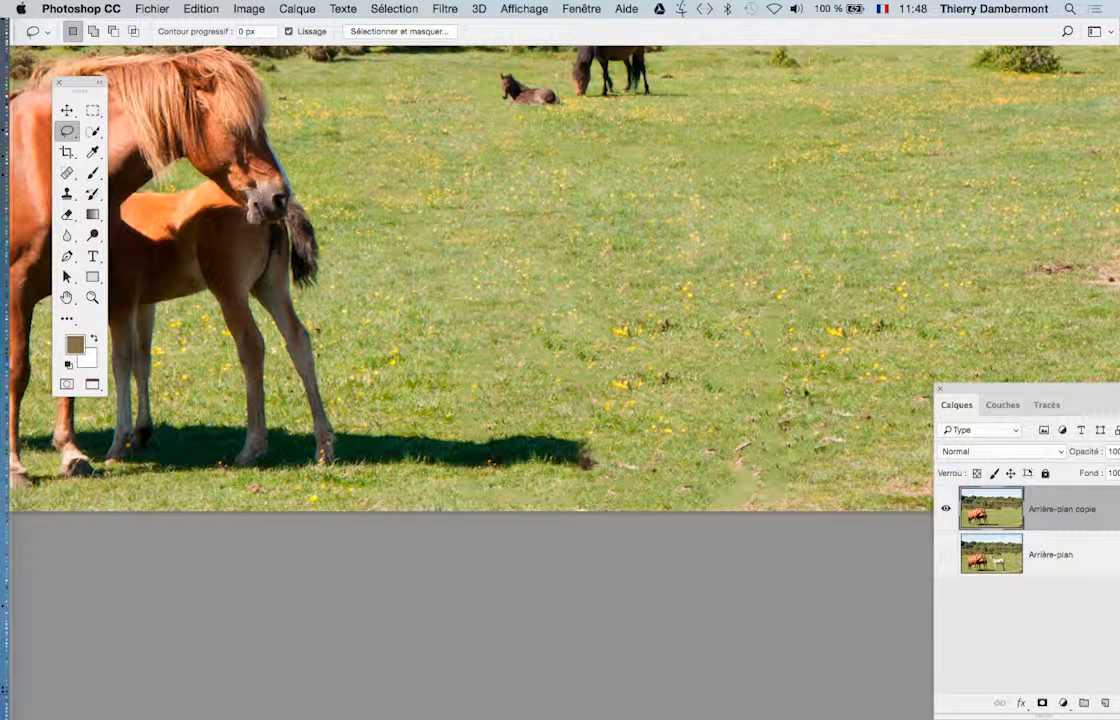
pyautogui.scroll(-5, 775, 362)
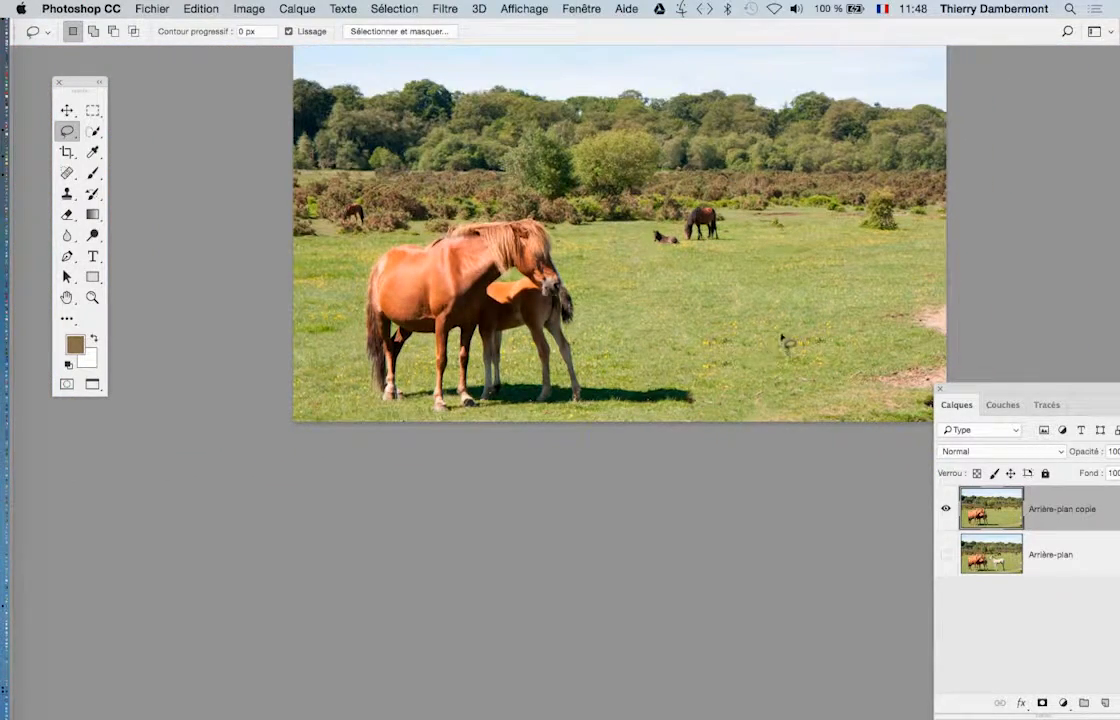
pyautogui.moveTo(607, 332); pyautogui.dragTo(537, 427)
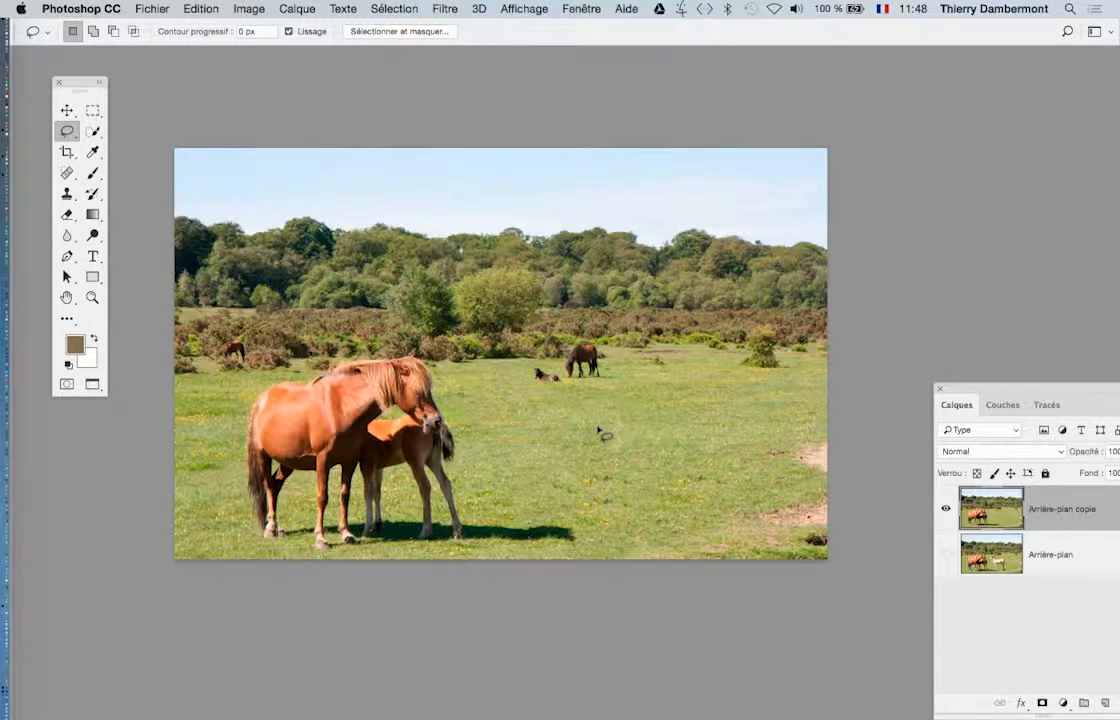
pyautogui.scroll(5, 618, 480)
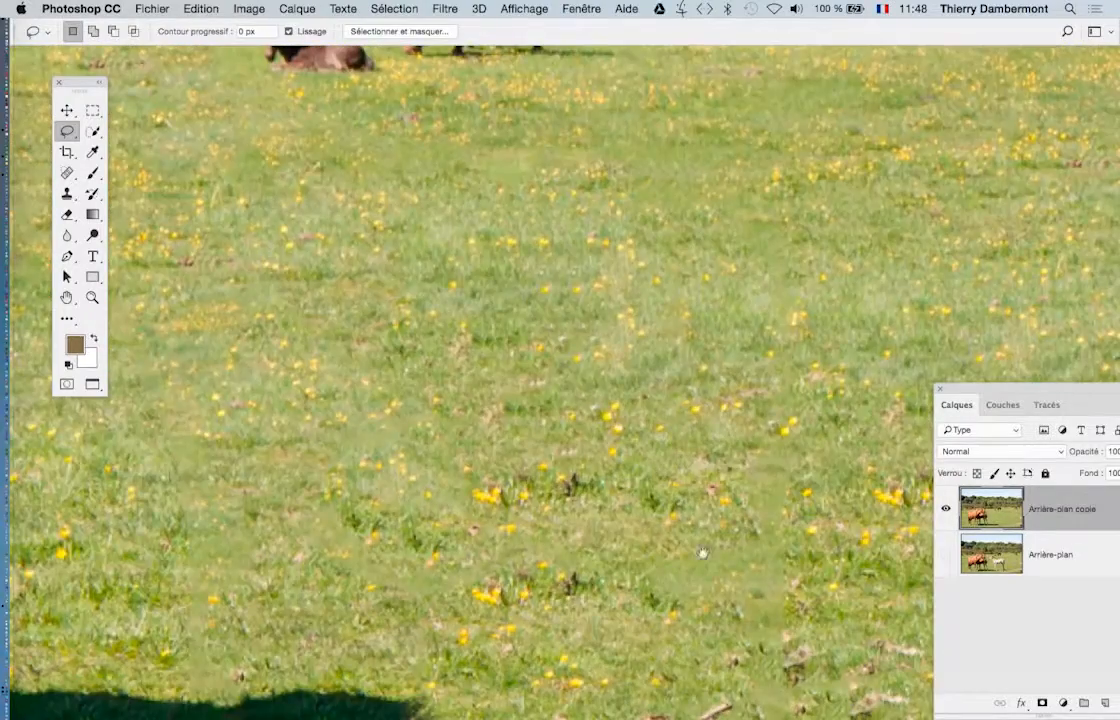
pyautogui.moveTo(703, 553); pyautogui.dragTo(561, 300)
pyautogui.scroll(3, 624, 379)
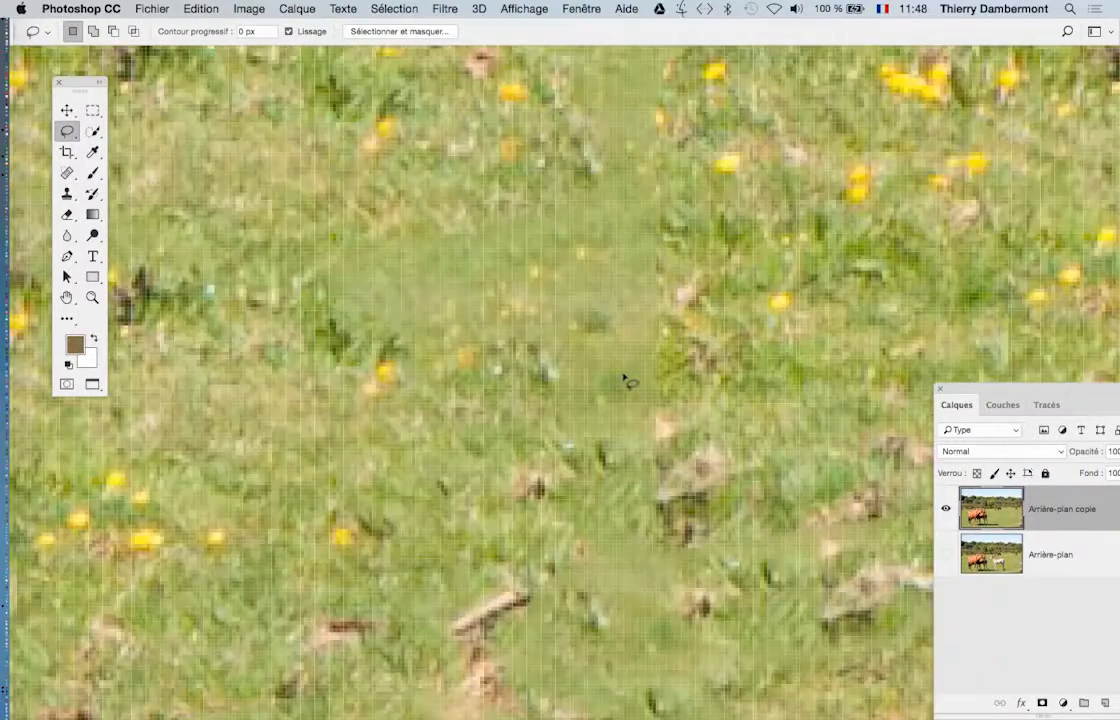
pyautogui.scroll(-6, 625, 380)
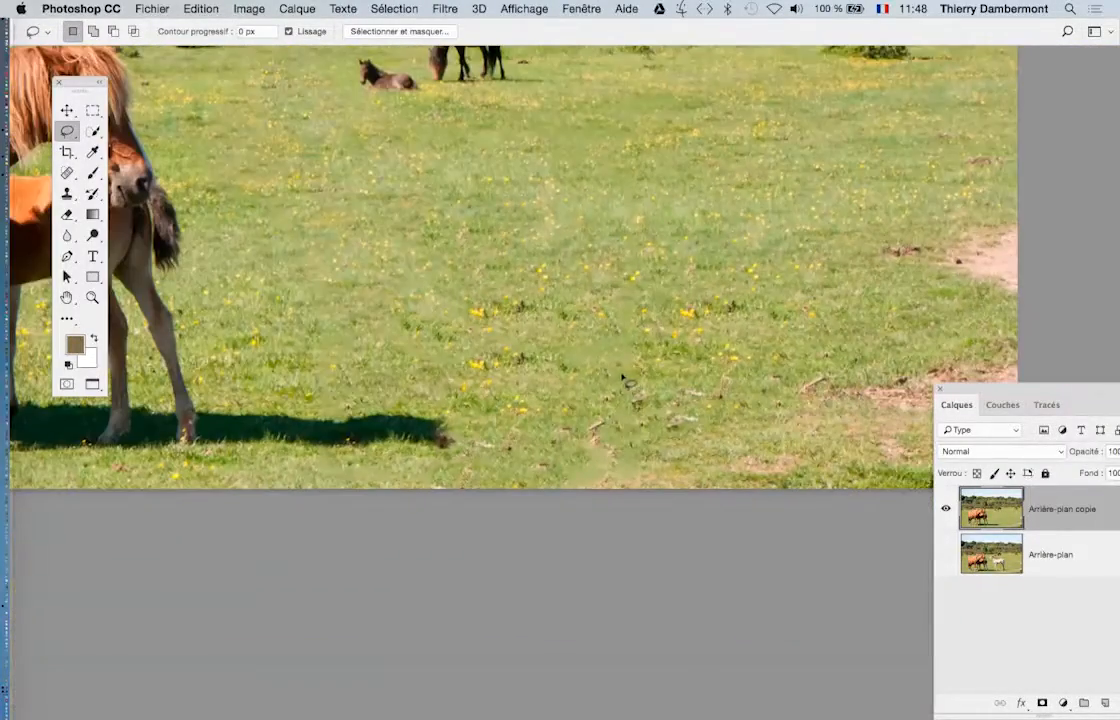
pyautogui.click(149, 9)
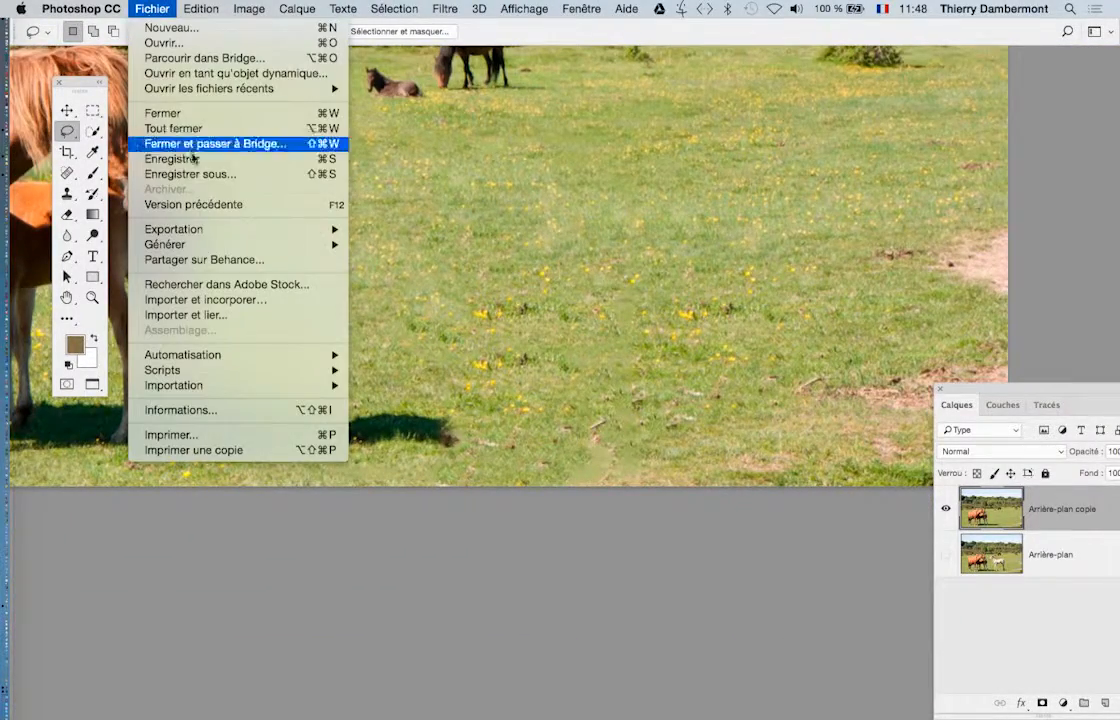
pyautogui.click(180, 172)
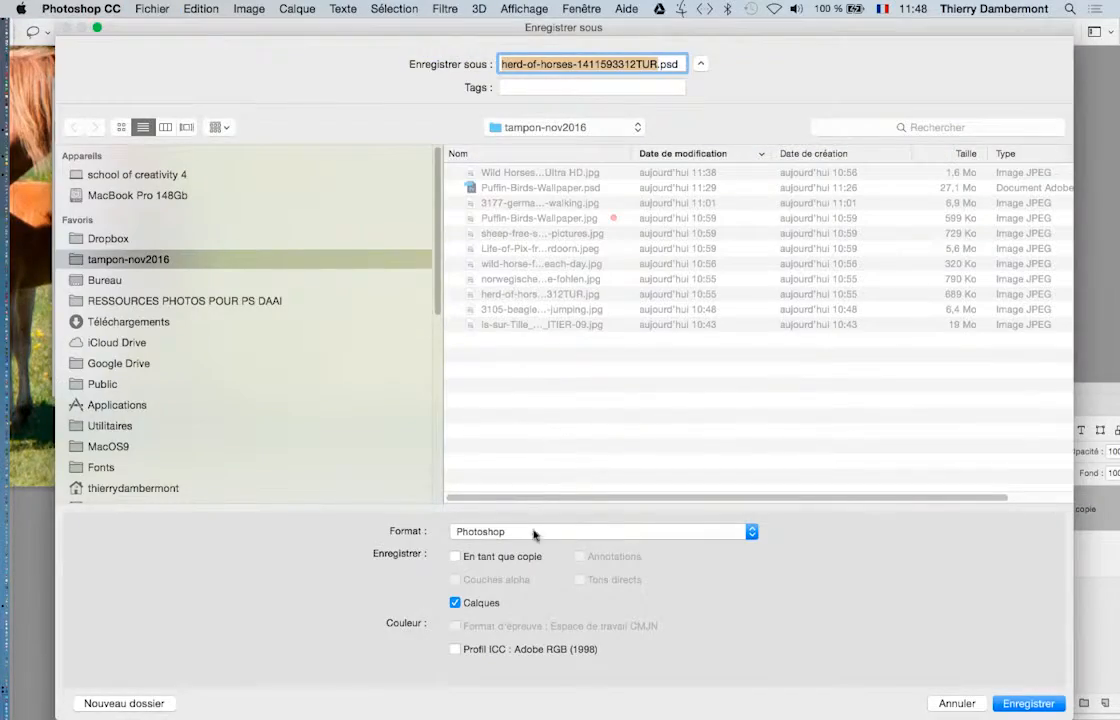
pyautogui.click(1018, 703)
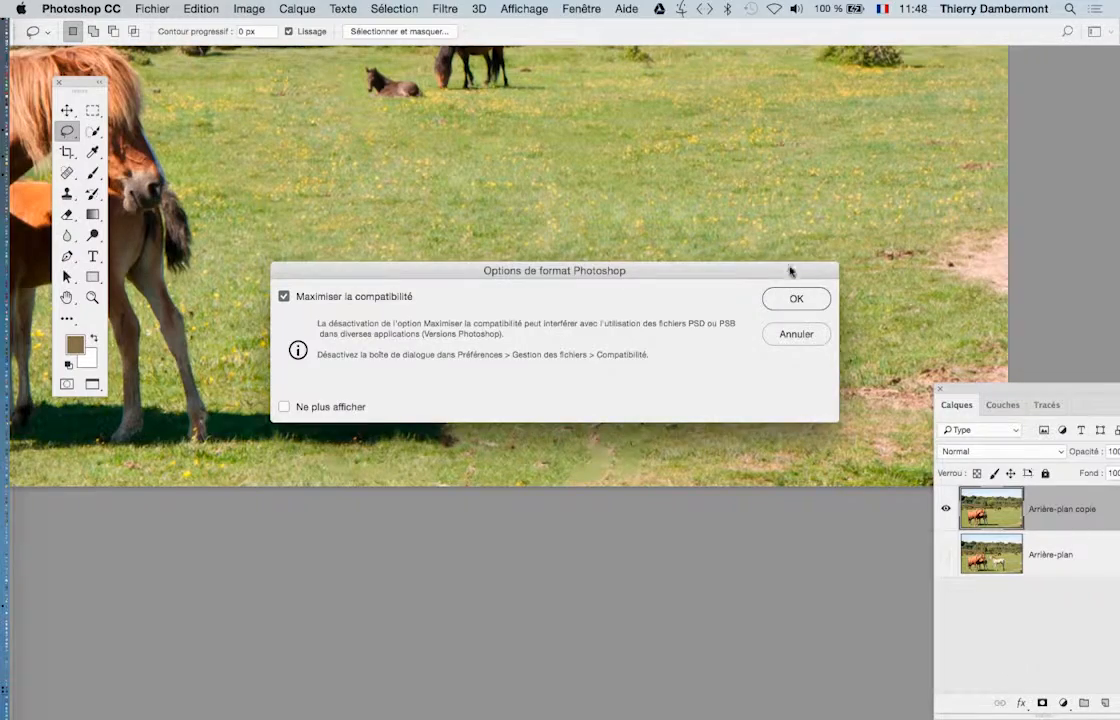
pyautogui.click(804, 304)
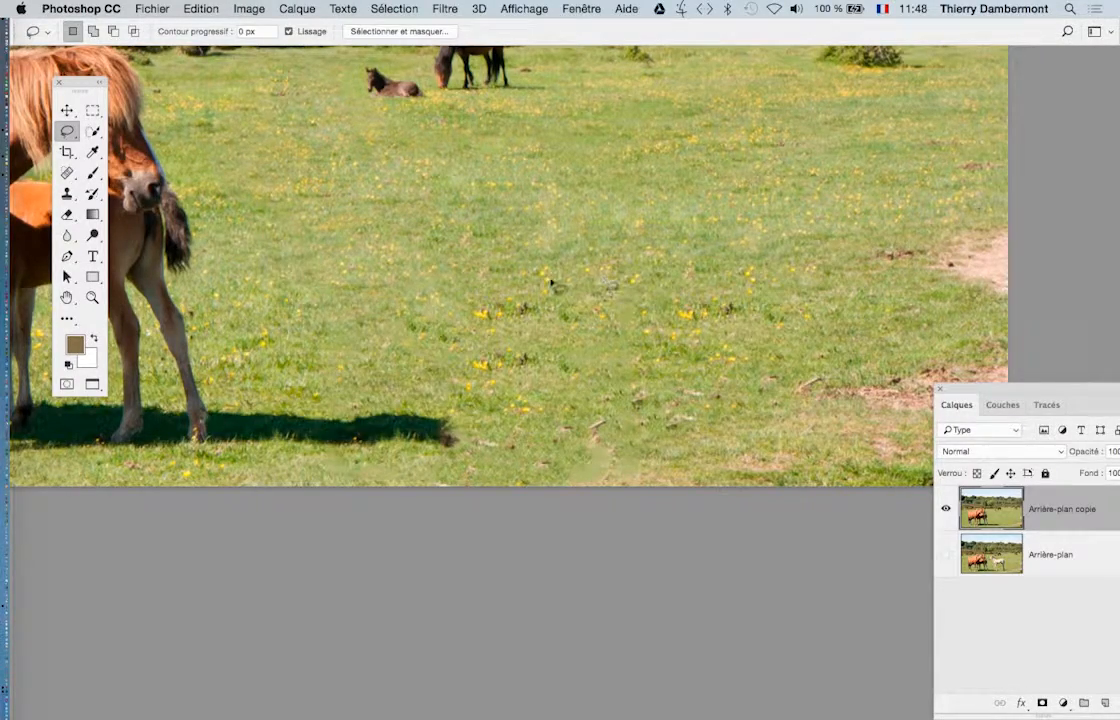
pyautogui.scroll(-4, 512, 288)
pyautogui.press('super+w')
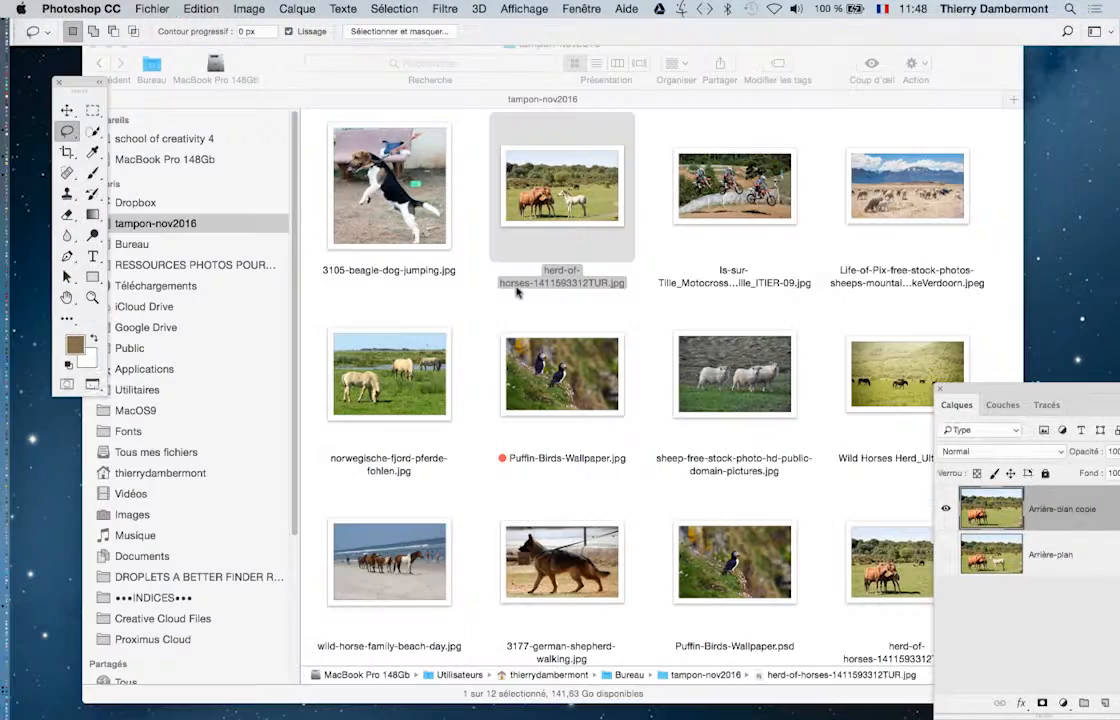
pyautogui.rightClick(567, 268)
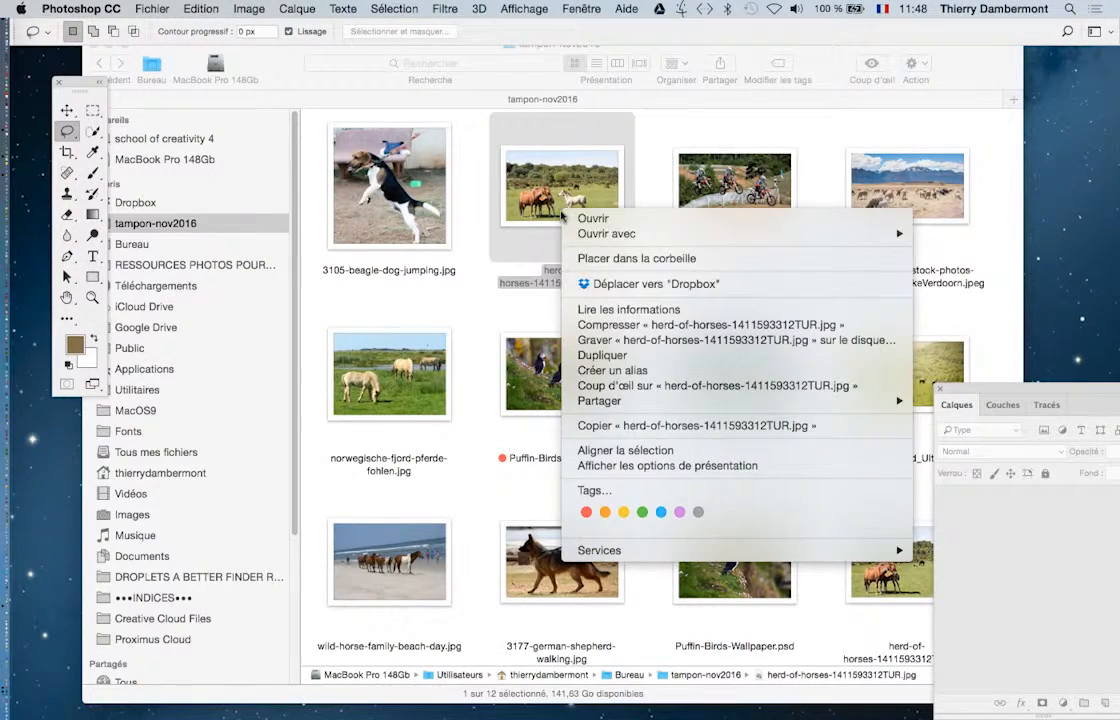
pyautogui.click(643, 511)
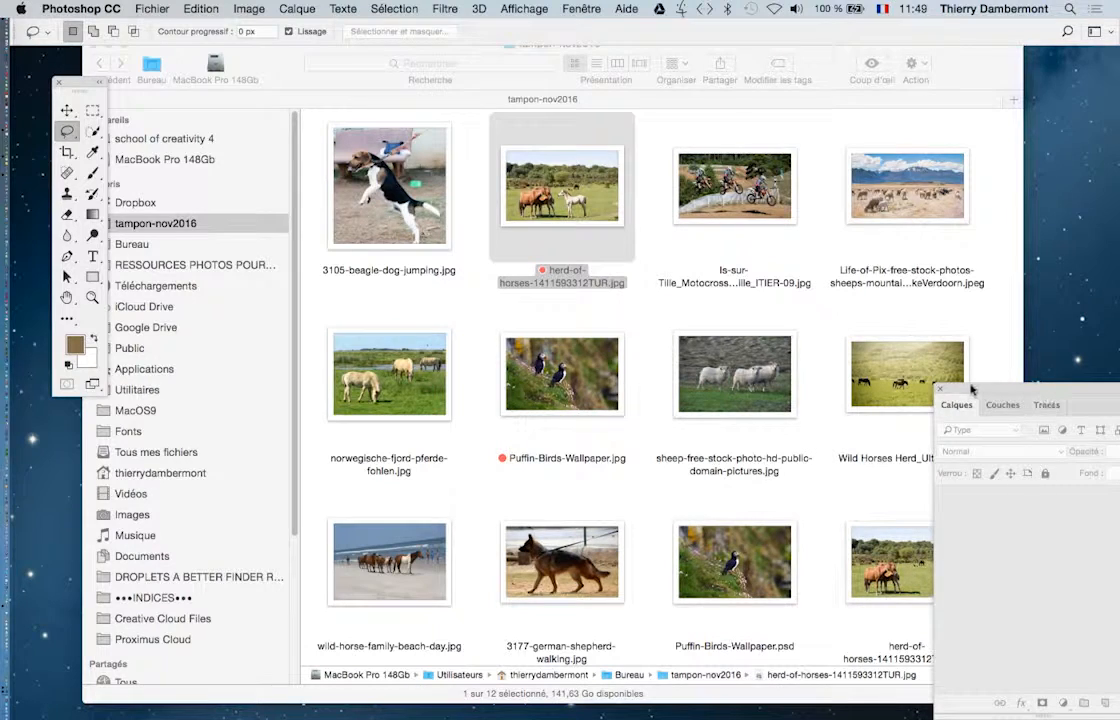
pyautogui.moveTo(972, 389); pyautogui.dragTo(1062, 389)
# Open norwegische-fjord-pferde-fohlen.jpg from the tampon-nov2016 folder in Photoshop and show the whole photo in full-screen mode
pyautogui.click(748, 437)
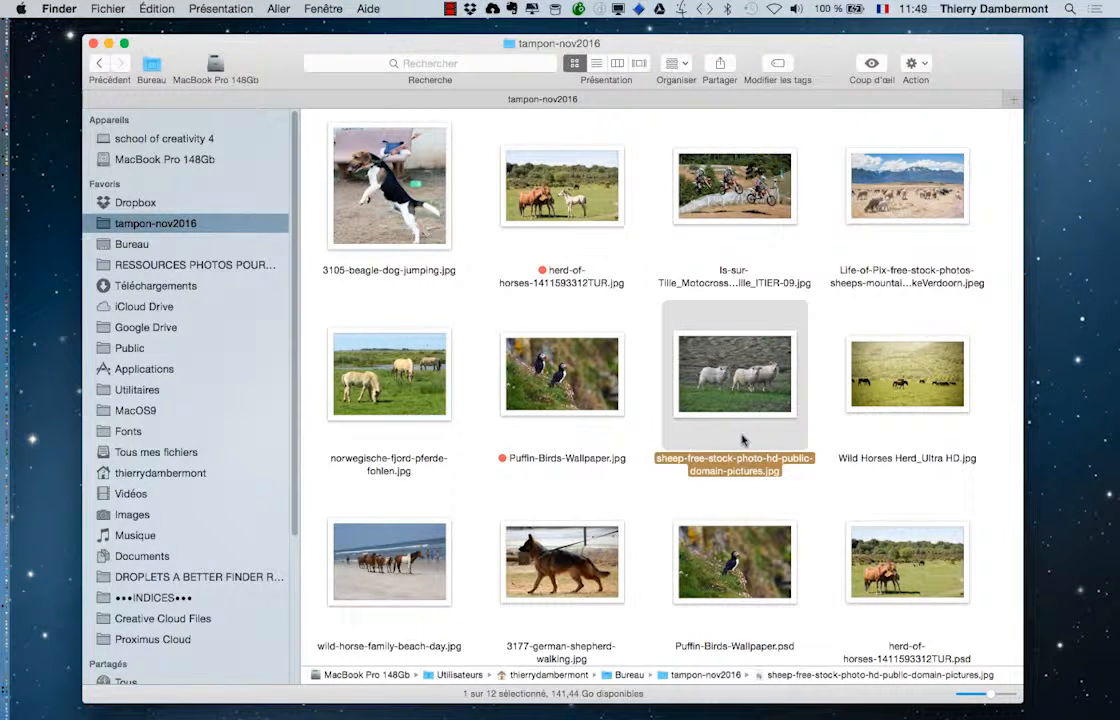
pyautogui.click(362, 342)
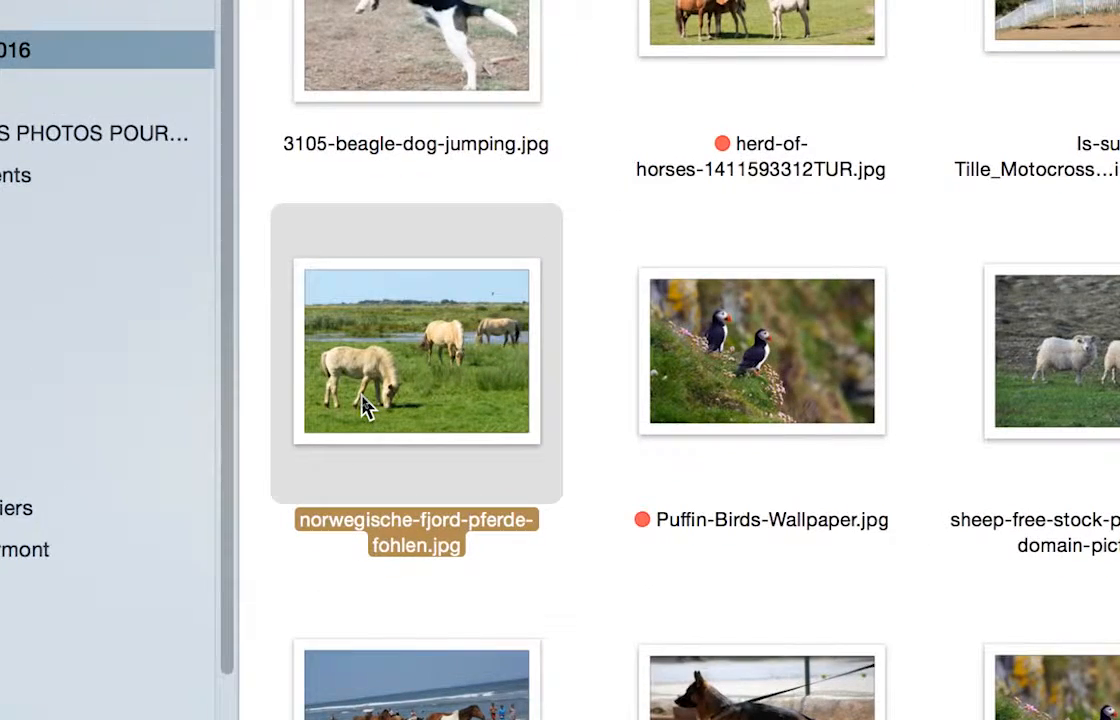
pyautogui.doubleClick(365, 405)
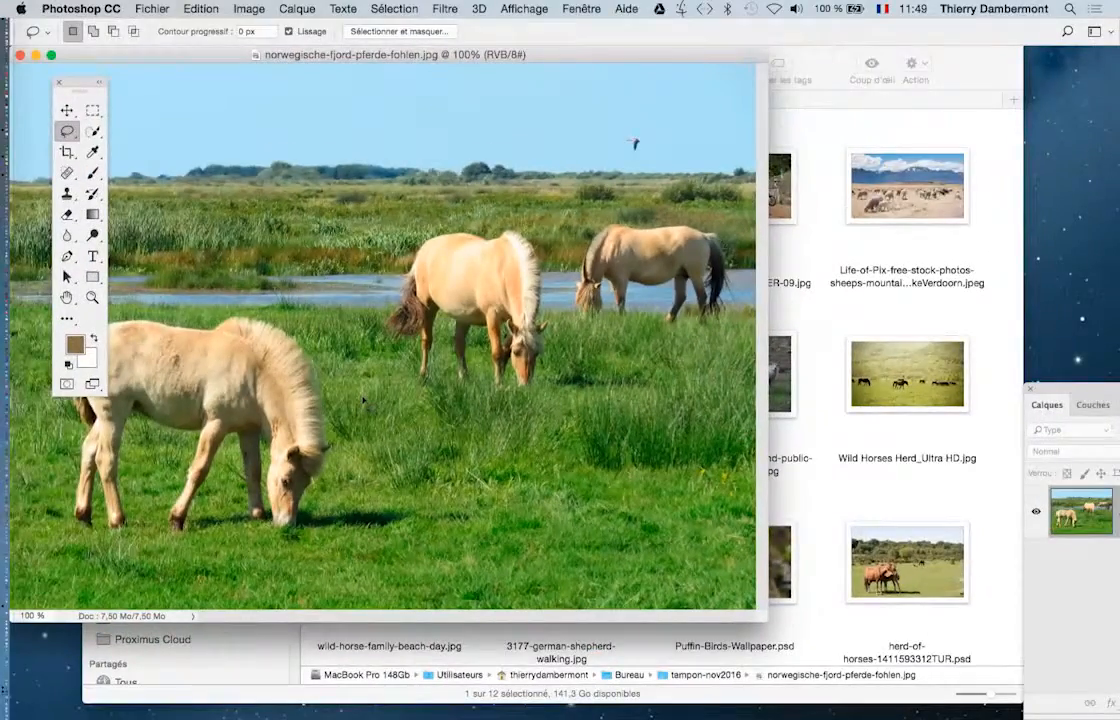
pyautogui.press('f')
pyautogui.moveTo(485, 365); pyautogui.dragTo(456, 318)
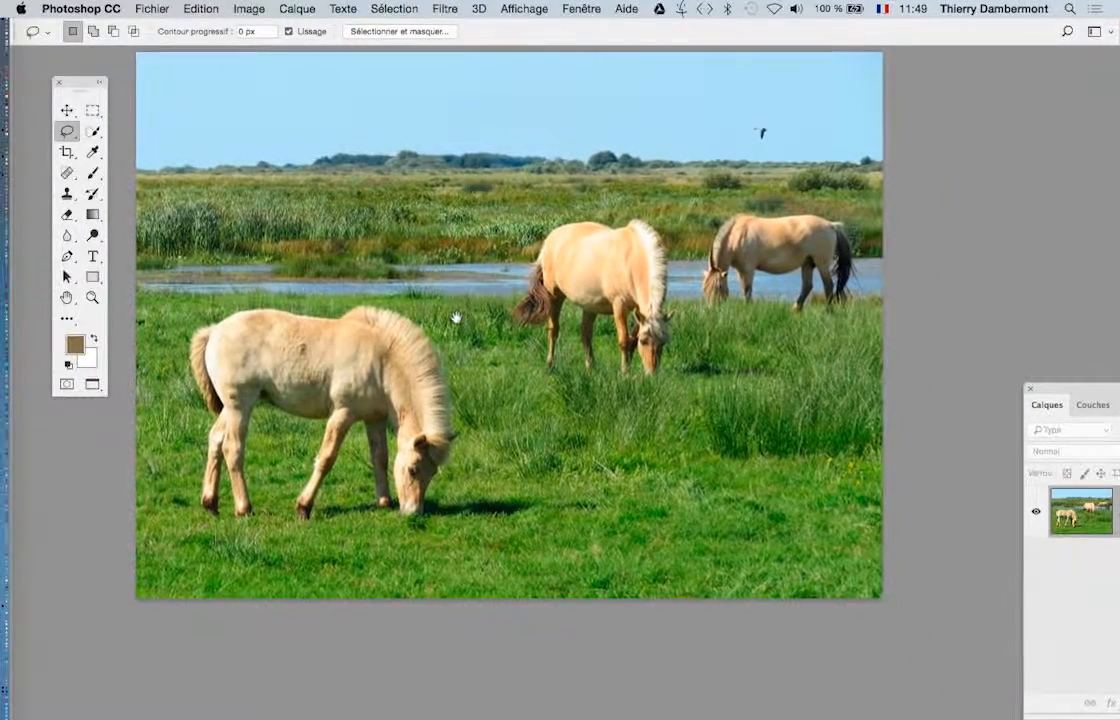
# Duplicate the Arrière-plan layer and resize the Layers panel so both layers and all its options are fully visible
pyautogui.moveTo(1066, 390); pyautogui.dragTo(818, 173)
pyautogui.moveTo(884, 296); pyautogui.dragTo(947, 486)
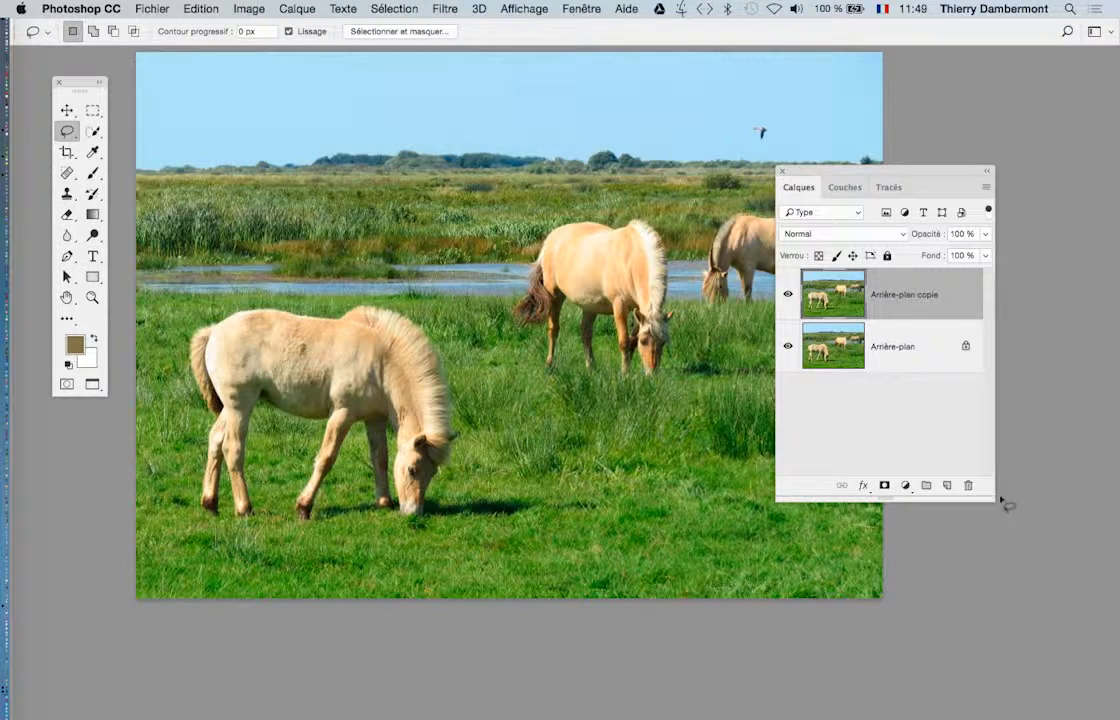
pyautogui.moveTo(993, 497); pyautogui.dragTo(1098, 486)
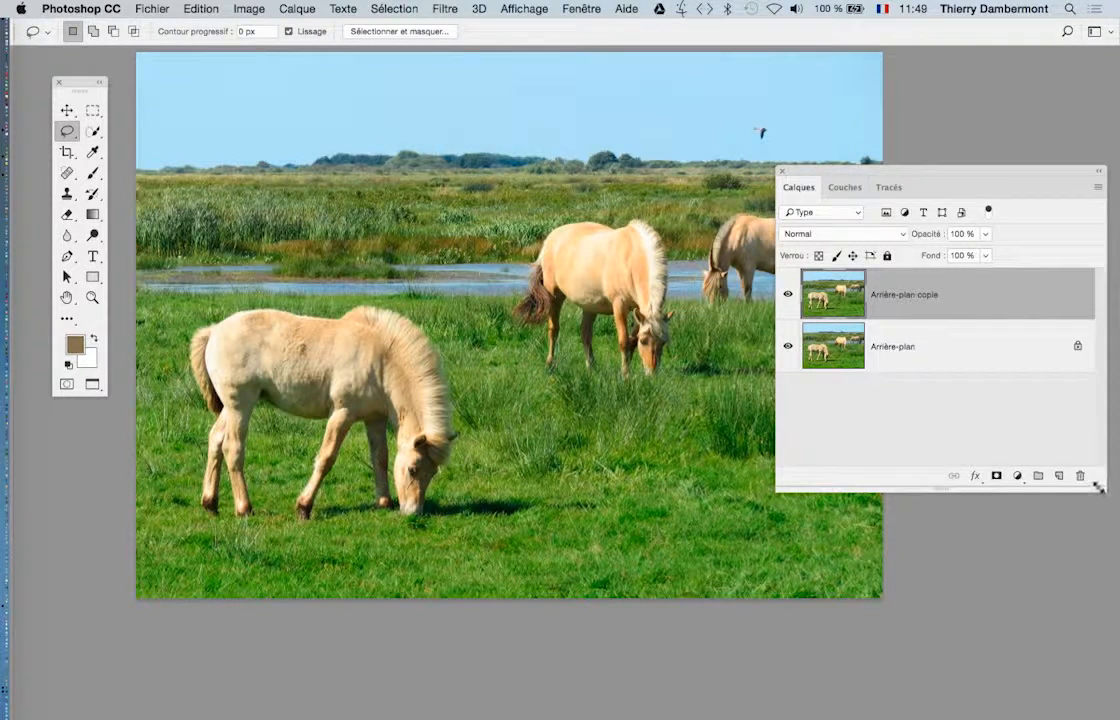
pyautogui.moveTo(827, 173); pyautogui.dragTo(800, 311)
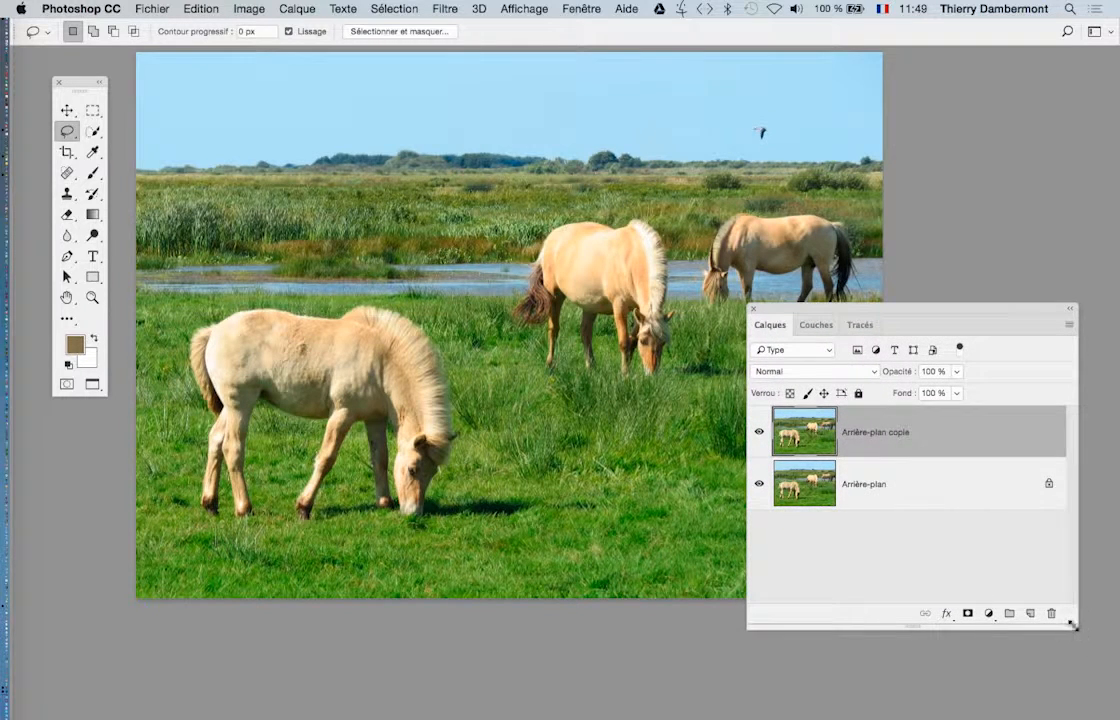
pyautogui.moveTo(1072, 625); pyautogui.dragTo(1052, 570)
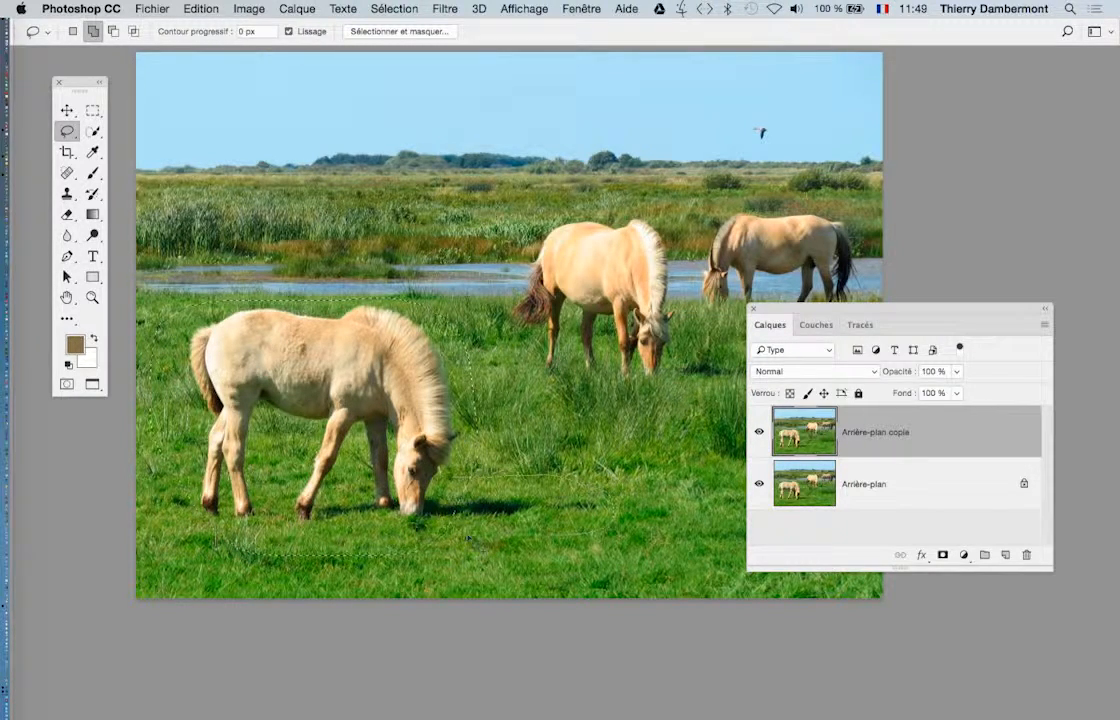
# Try to replace the lassoed foal and its shadow with a content-aware fill using colour adaptation, Normal mode and 100% opacity
pyautogui.keyDown('alt'); pyautogui.scroll(-5, 371, 488); pyautogui.keyUp('alt')
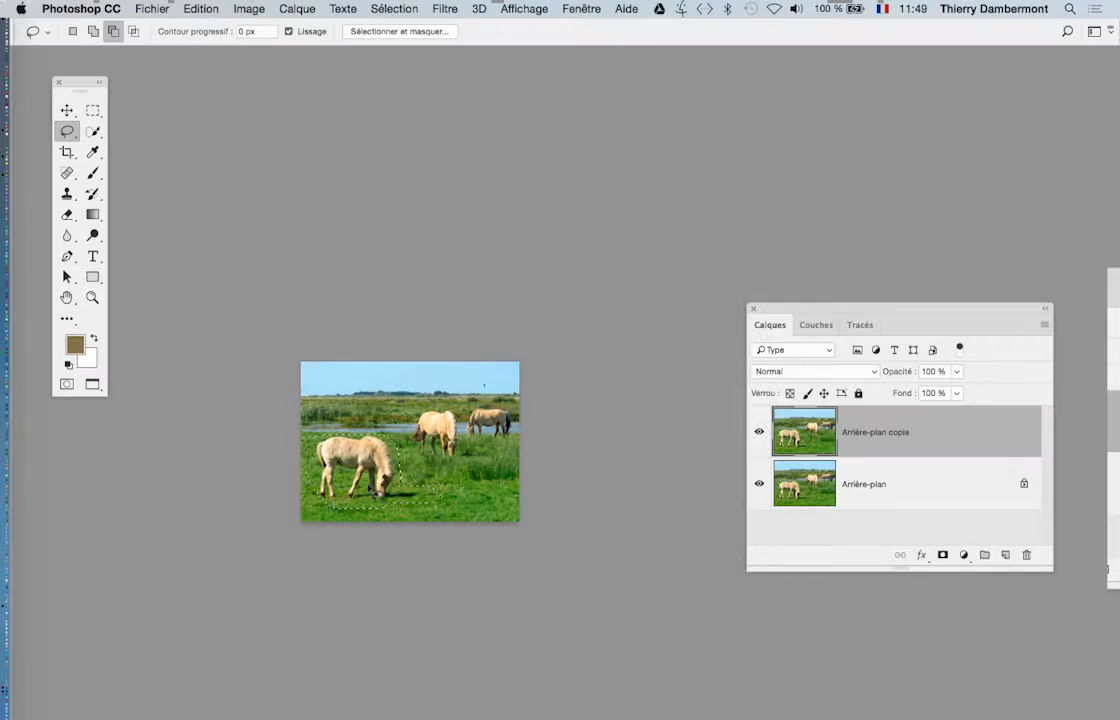
pyautogui.keyDown('alt'); pyautogui.scroll(5, 368, 486); pyautogui.keyUp('alt')
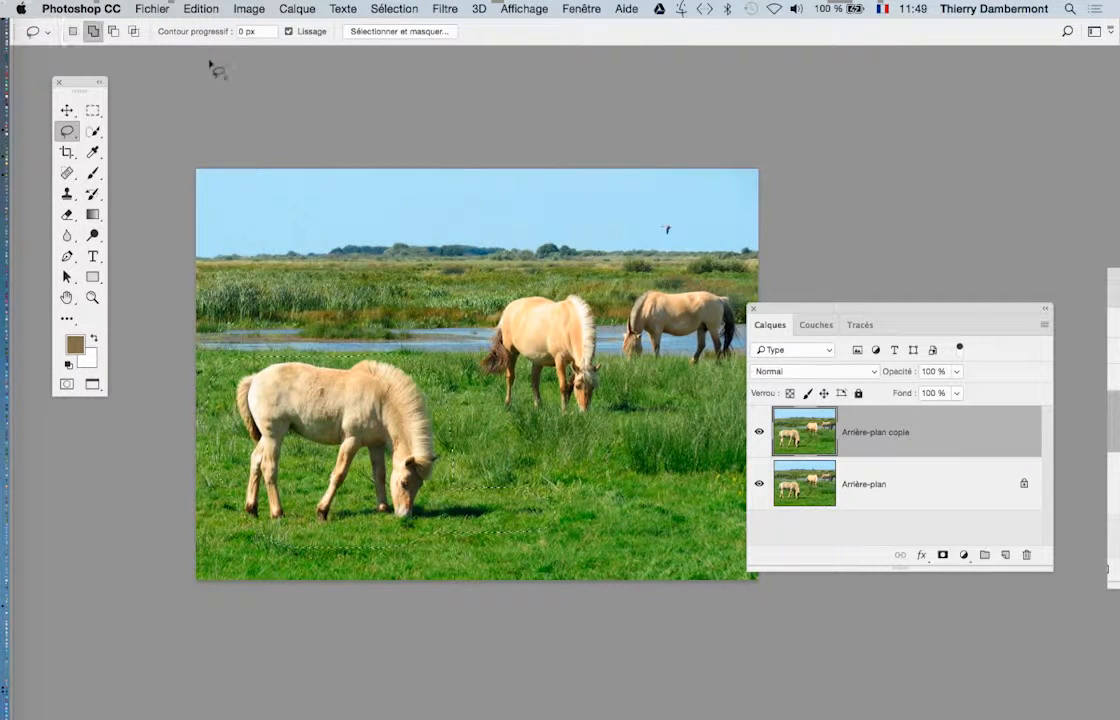
pyautogui.hotkey('shift', 'BackSpace')
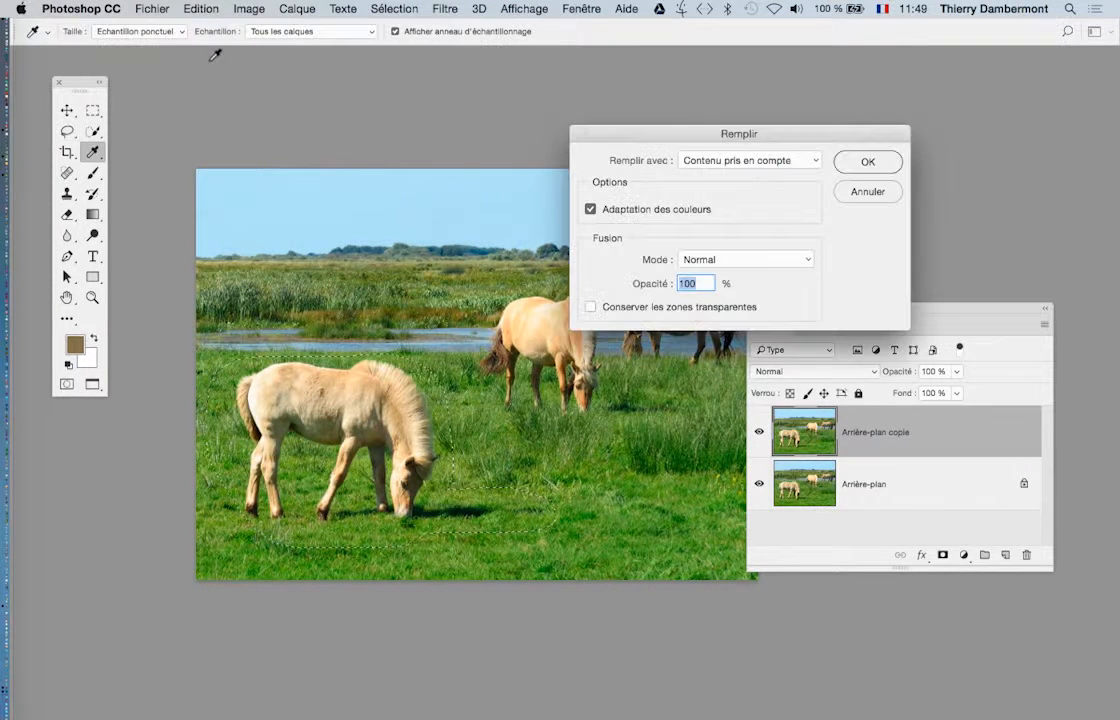
pyautogui.click(866, 162)
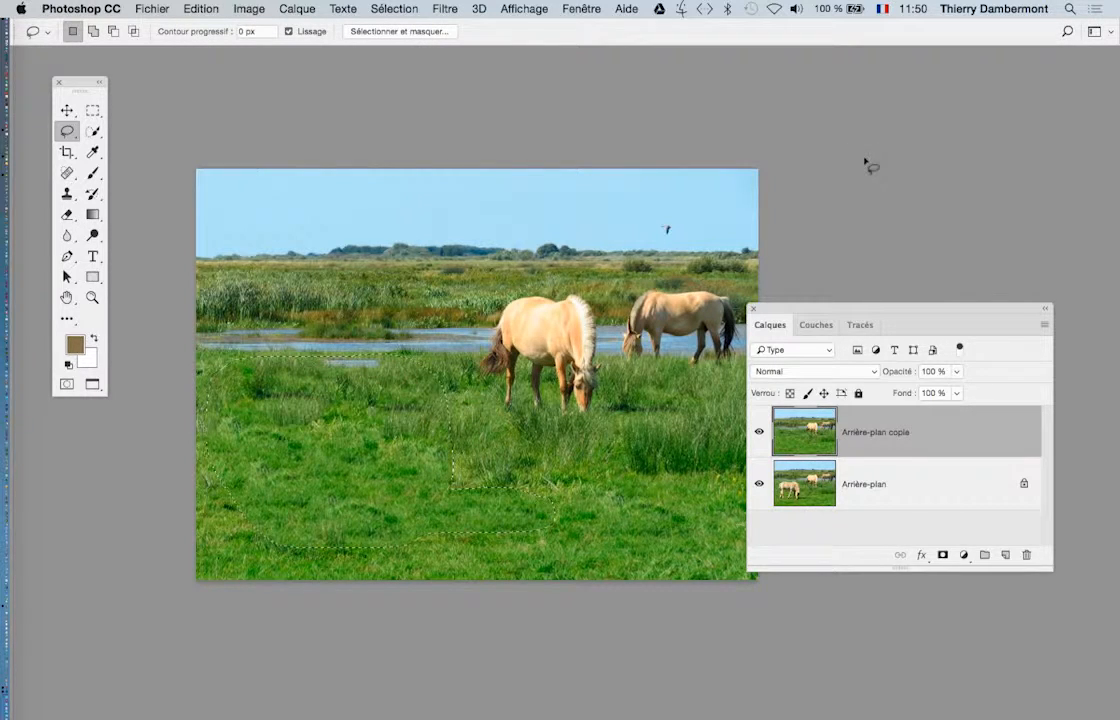
# Move the Layers panel clear of the horses and examine the filled grass along the water's edge
pyautogui.scroll(1, 311, 455)
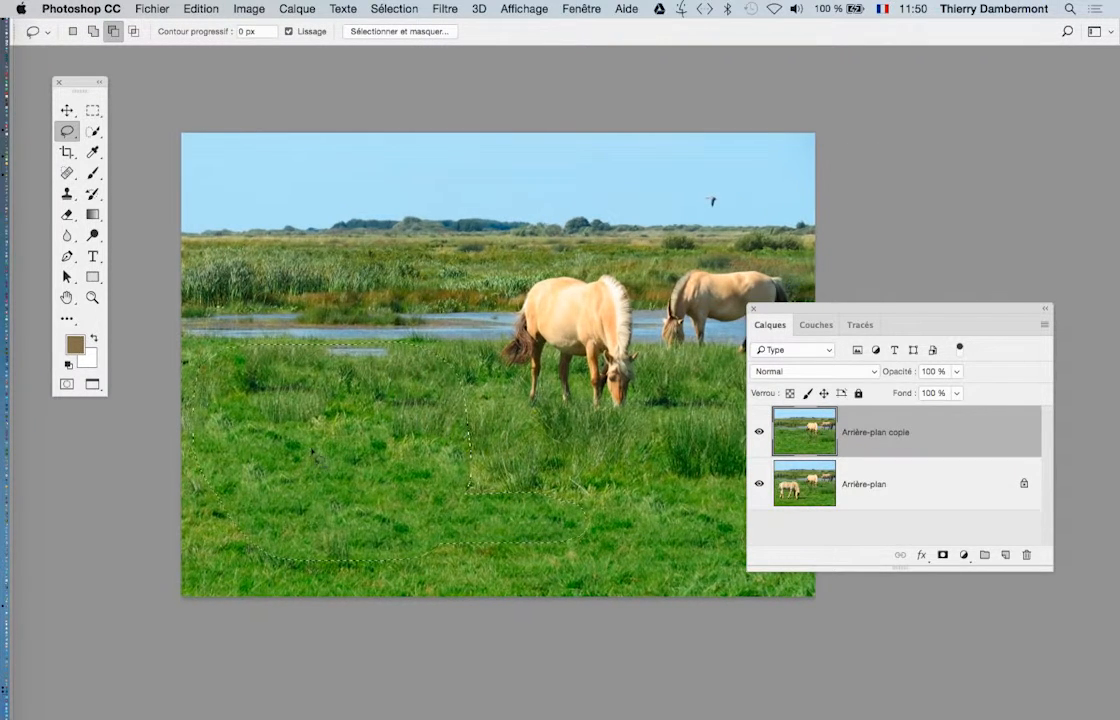
pyautogui.moveTo(796, 312); pyautogui.dragTo(930, 299)
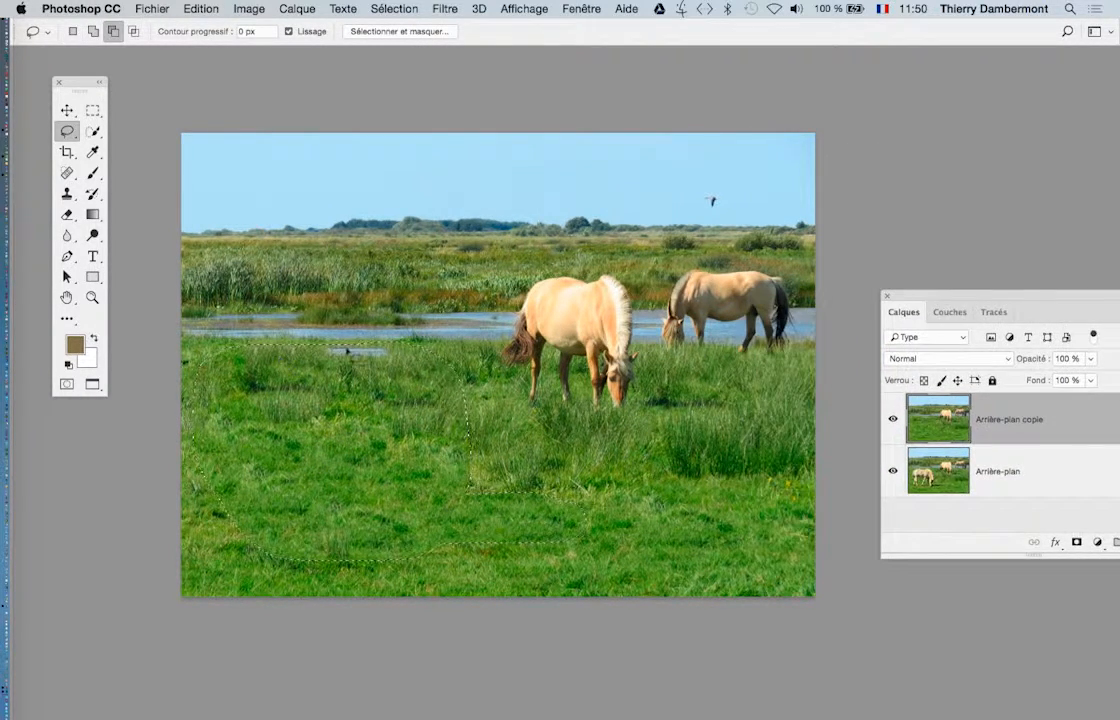
pyautogui.scroll(3, 347, 350)
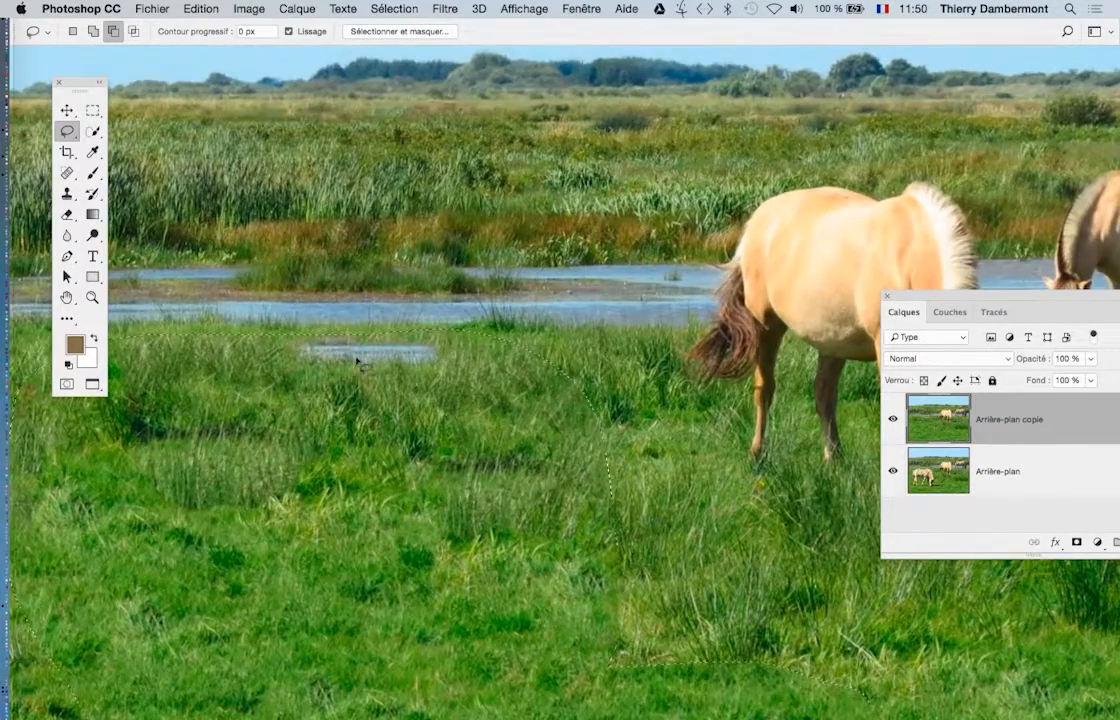
pyautogui.scroll(3, 358, 363)
pyautogui.scroll(-2, 358, 365)
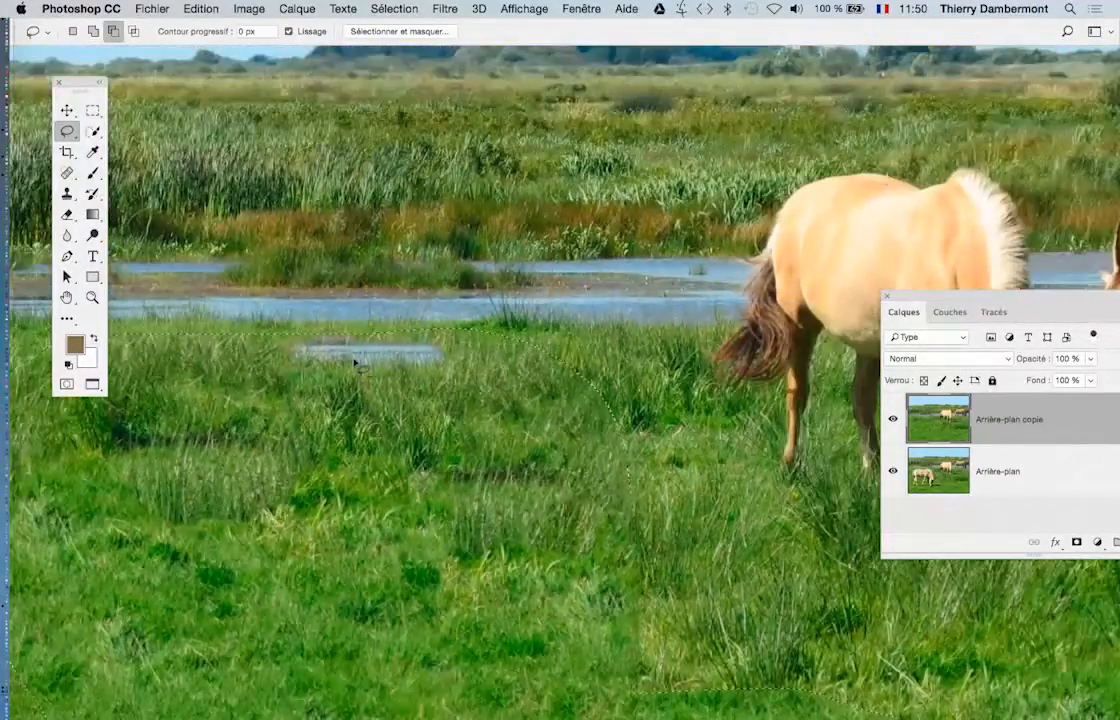
pyautogui.scroll(-4, 355, 365)
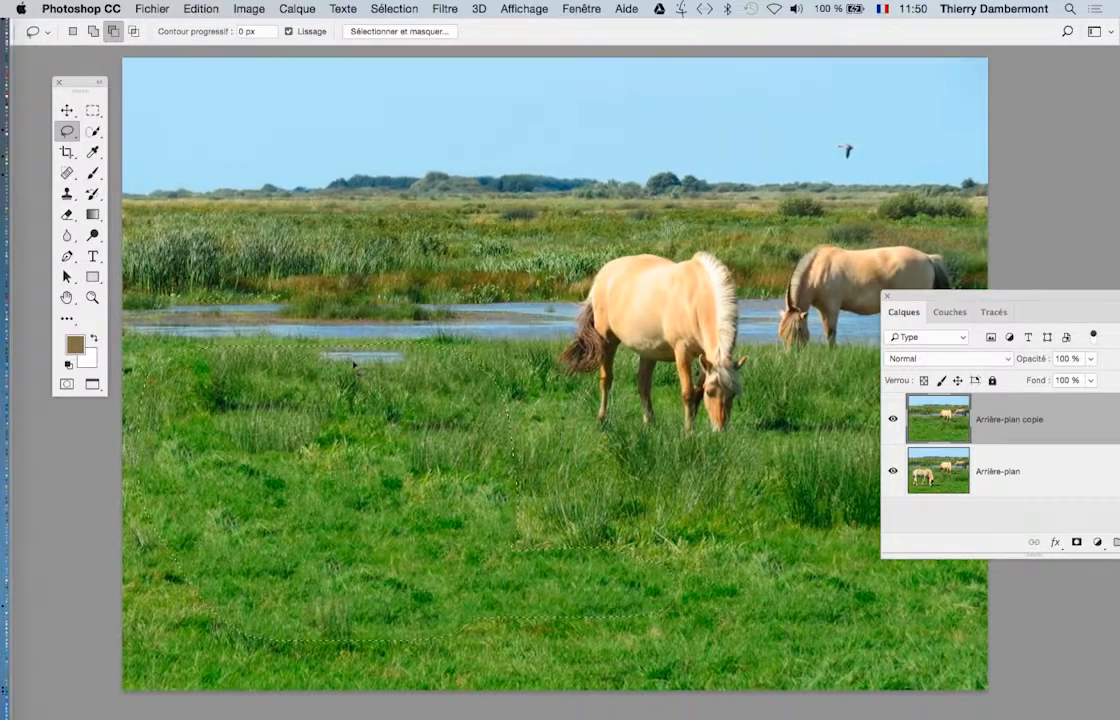
pyautogui.scroll(-1, 353, 365)
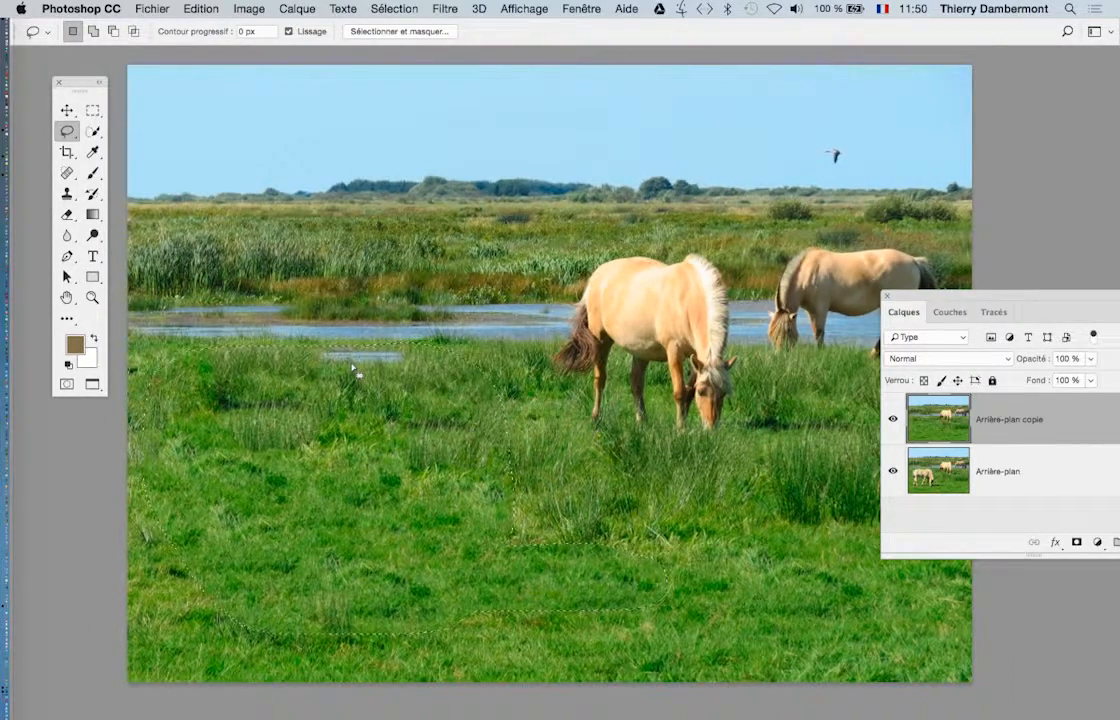
# Undo the foal fill and subtract the strip of grass above the foal's back from the lasso selection
pyautogui.press('super+z')
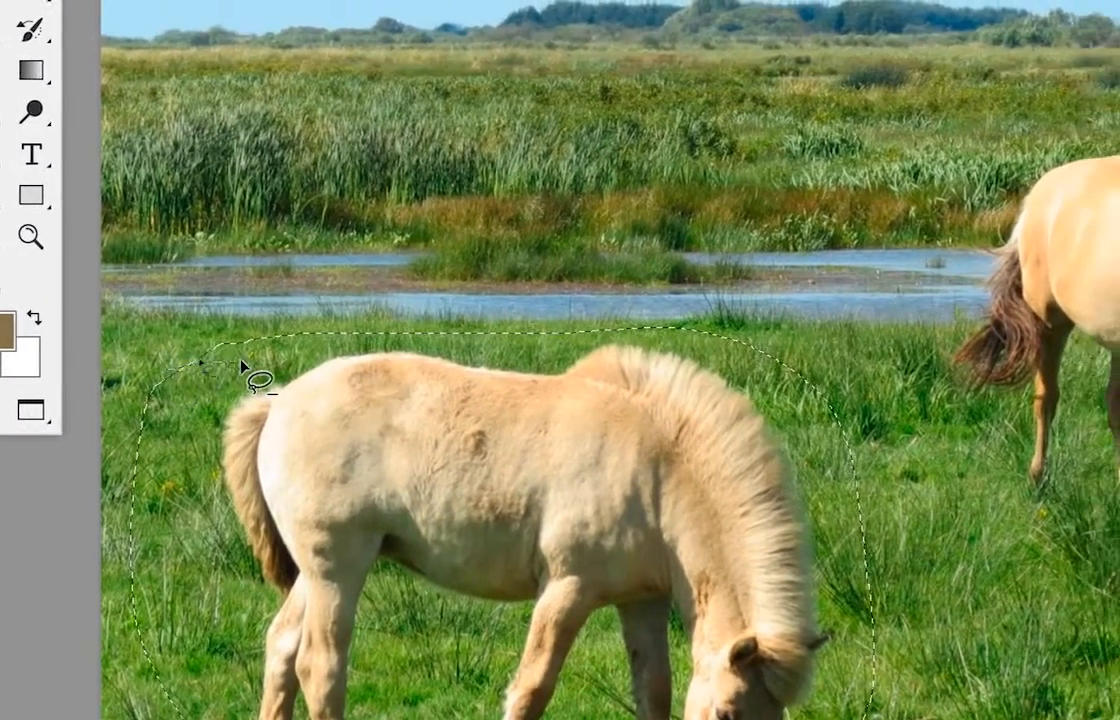
pyautogui.moveTo(241, 367)
pyautogui.mouseDown()
pyautogui.moveTo(310, 358)
pyautogui.moveTo(415, 368)
pyautogui.moveTo(487, 352)
pyautogui.mouseUp()
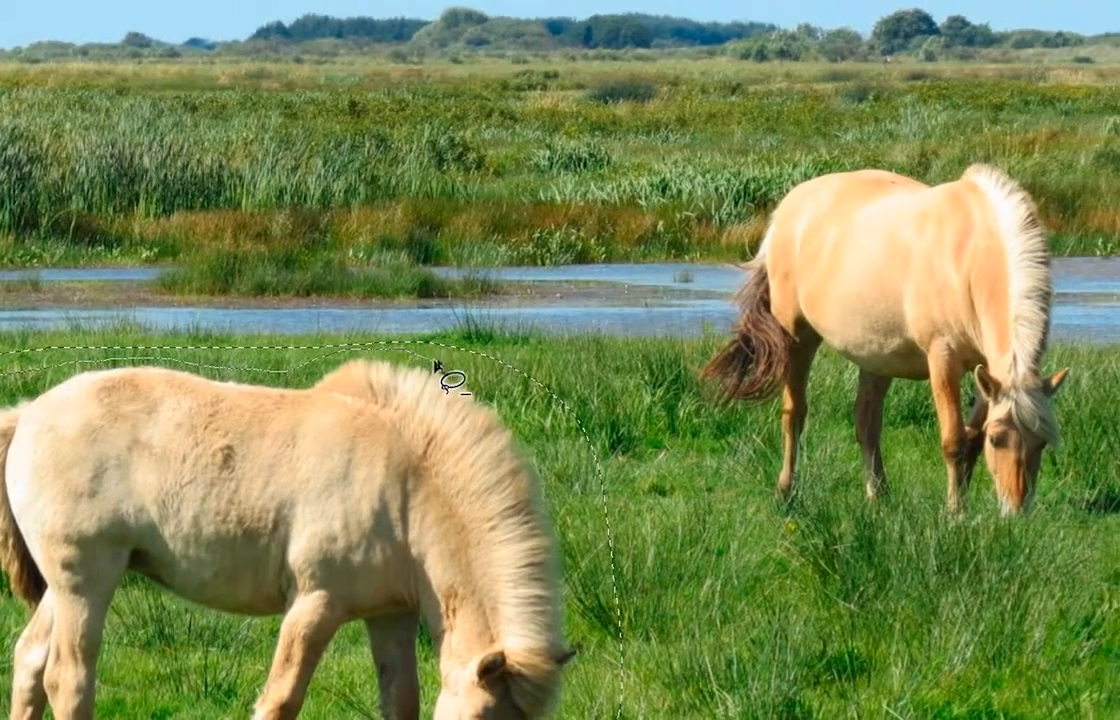
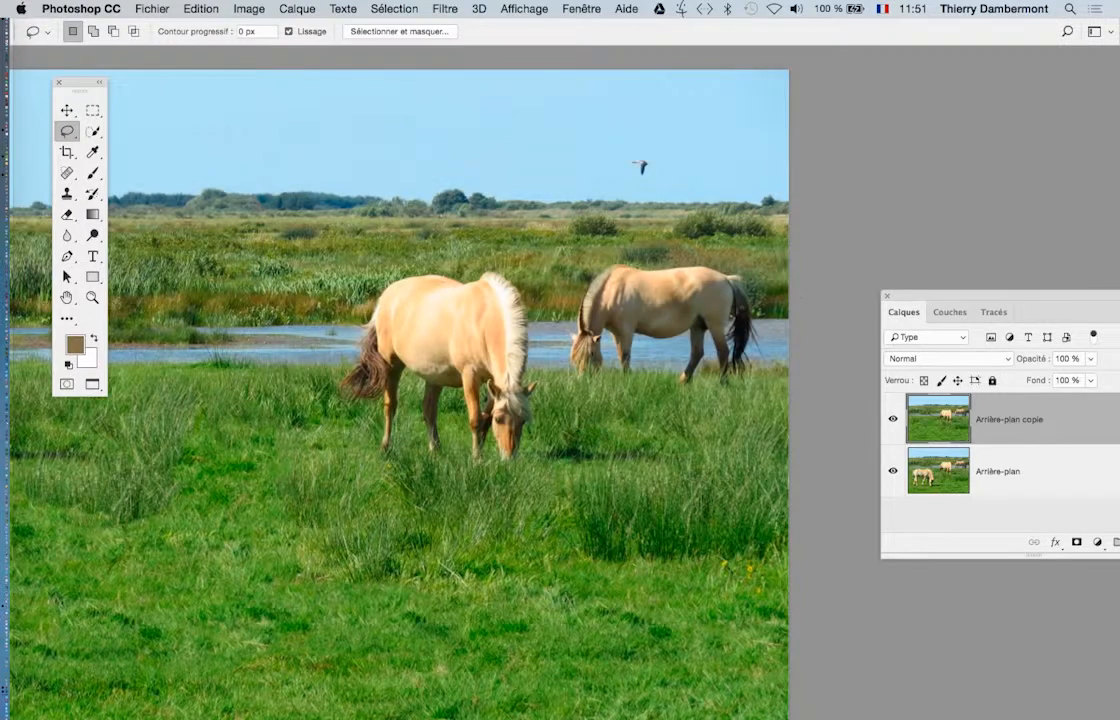
# Close the edited image and reopen norwegische-fjord-pferde-fohlen.jpg from the tampon-nov2016 folder in Photoshop CC 2017, in full-screen mode
pyautogui.press('super+w')
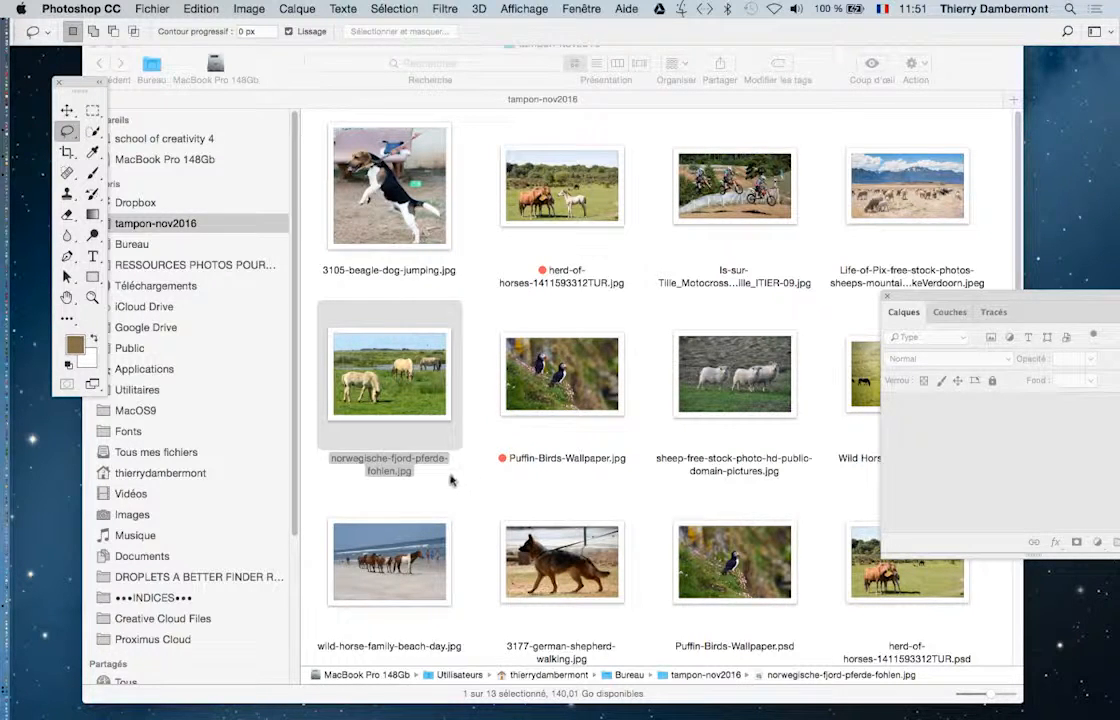
pyautogui.click(432, 383)
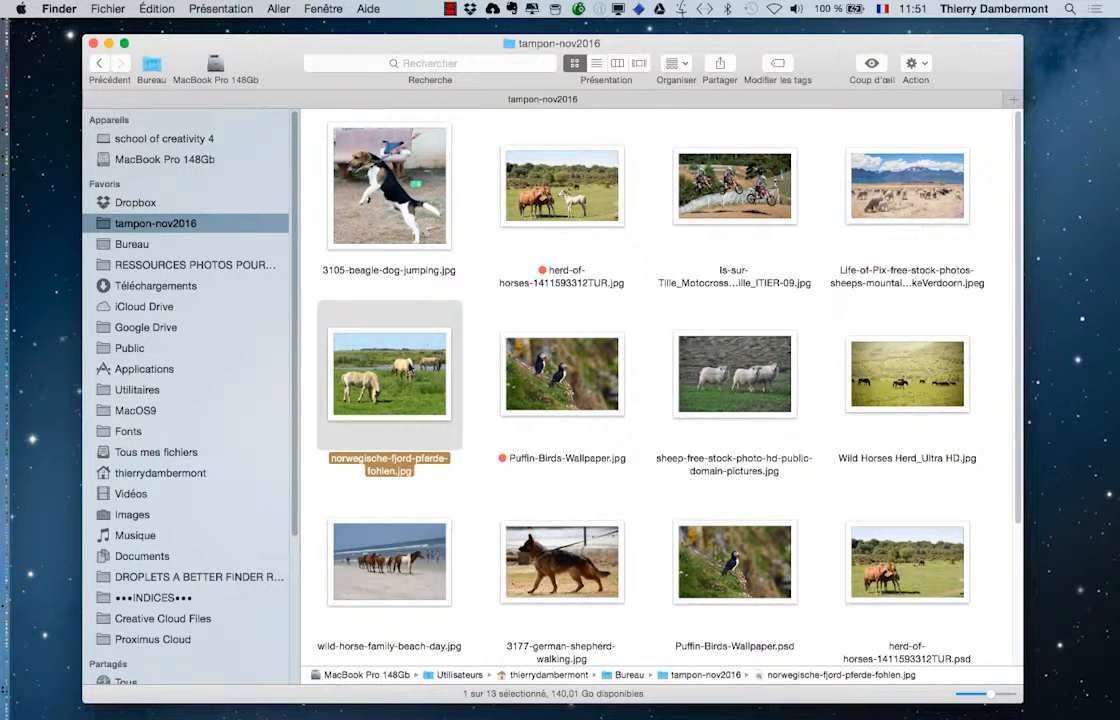
pyautogui.rightClick(410, 366)
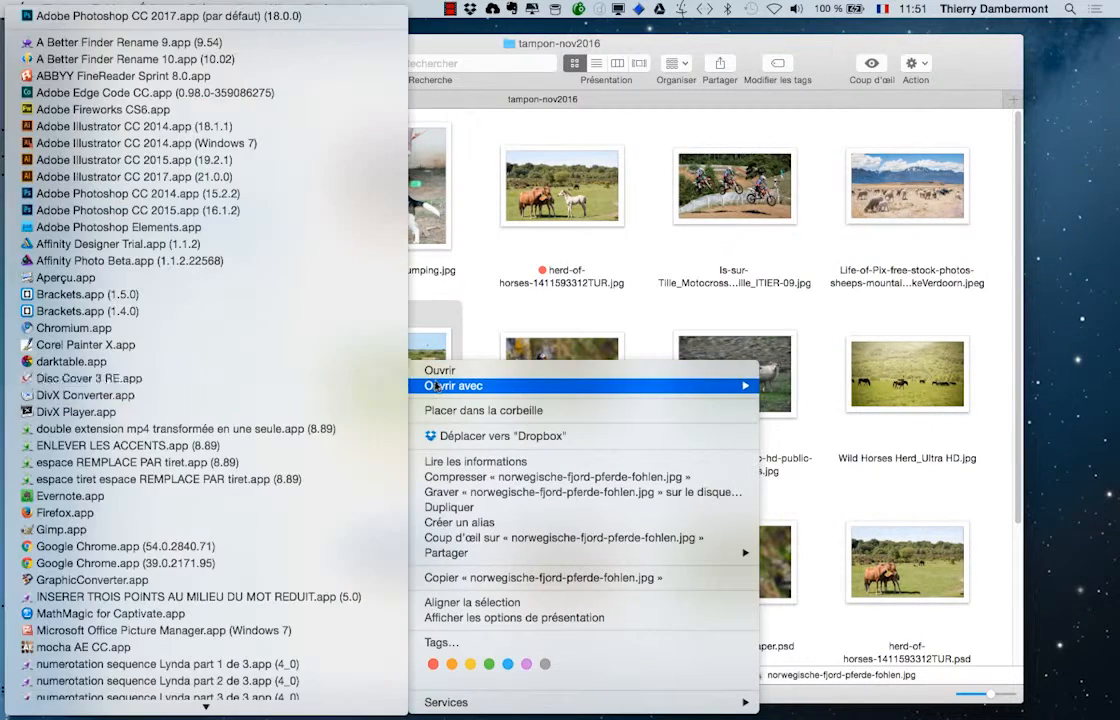
pyautogui.press('Return')
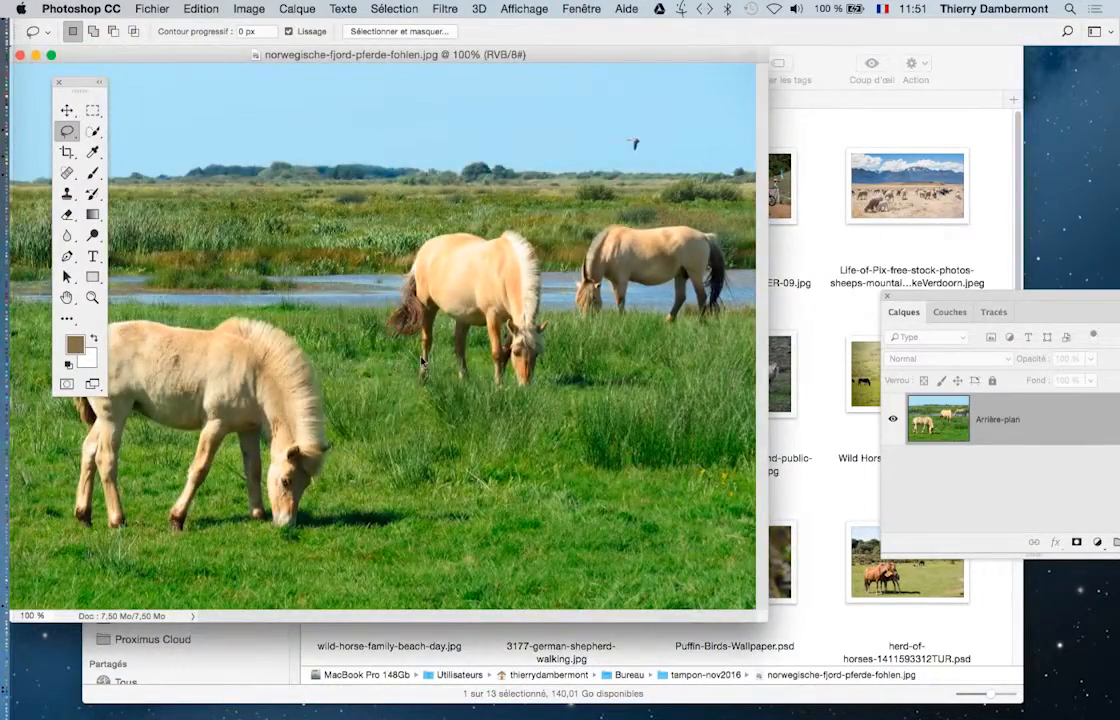
pyautogui.press('f')
pyautogui.moveTo(486, 377); pyautogui.dragTo(404, 358)
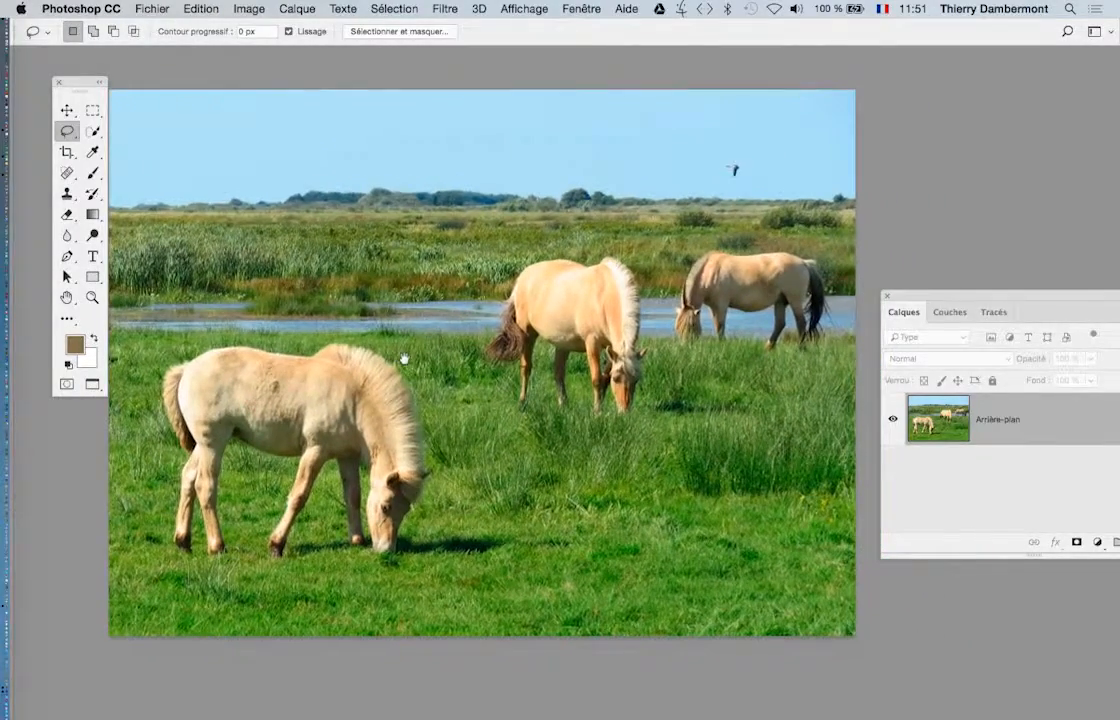
# Move the toolbox and Layers panel clear of the horses and add an empty layer above Arrière-plan
pyautogui.moveTo(61, 81); pyautogui.dragTo(45, 79)
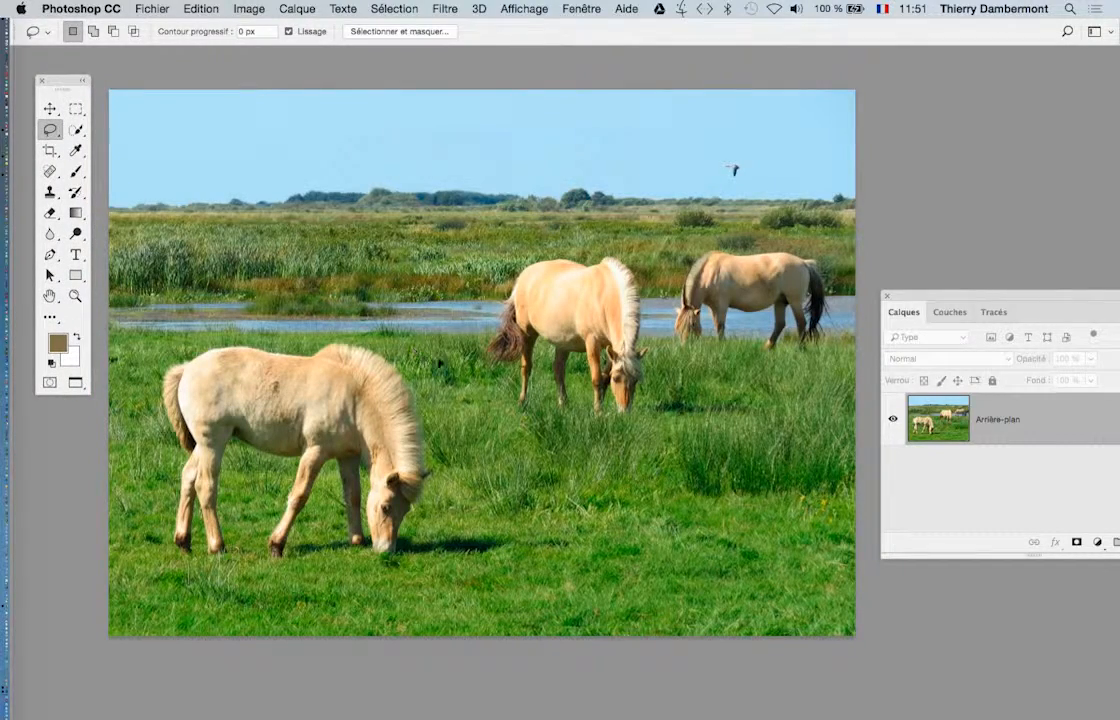
pyautogui.moveTo(967, 296); pyautogui.dragTo(860, 149)
pyautogui.click(1032, 395)
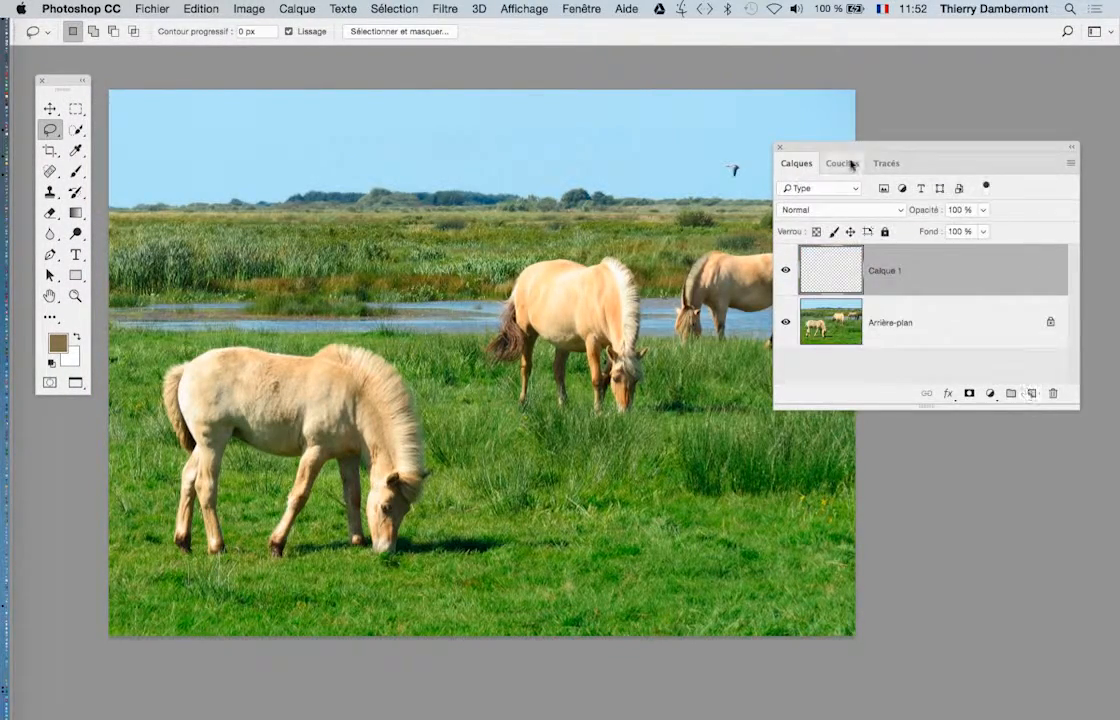
pyautogui.moveTo(899, 265); pyautogui.dragTo(1052, 394)
pyautogui.moveTo(820, 148); pyautogui.dragTo(898, 213)
pyautogui.scroll(-1, 539, 358)
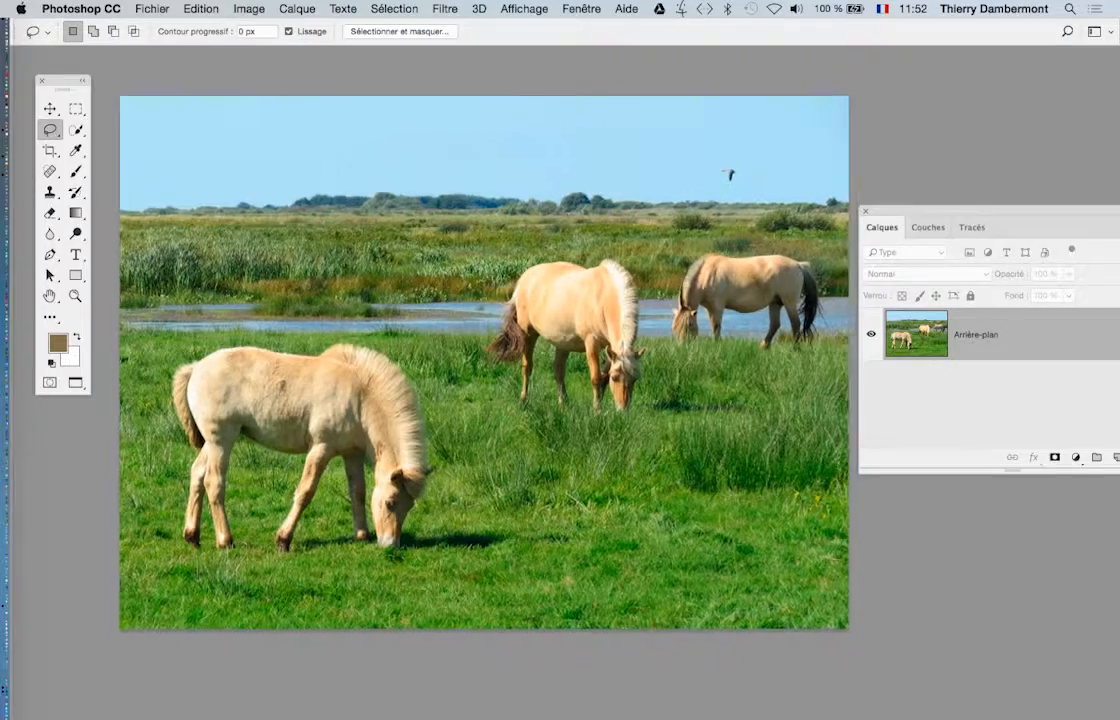
pyautogui.scroll(3, 539, 358)
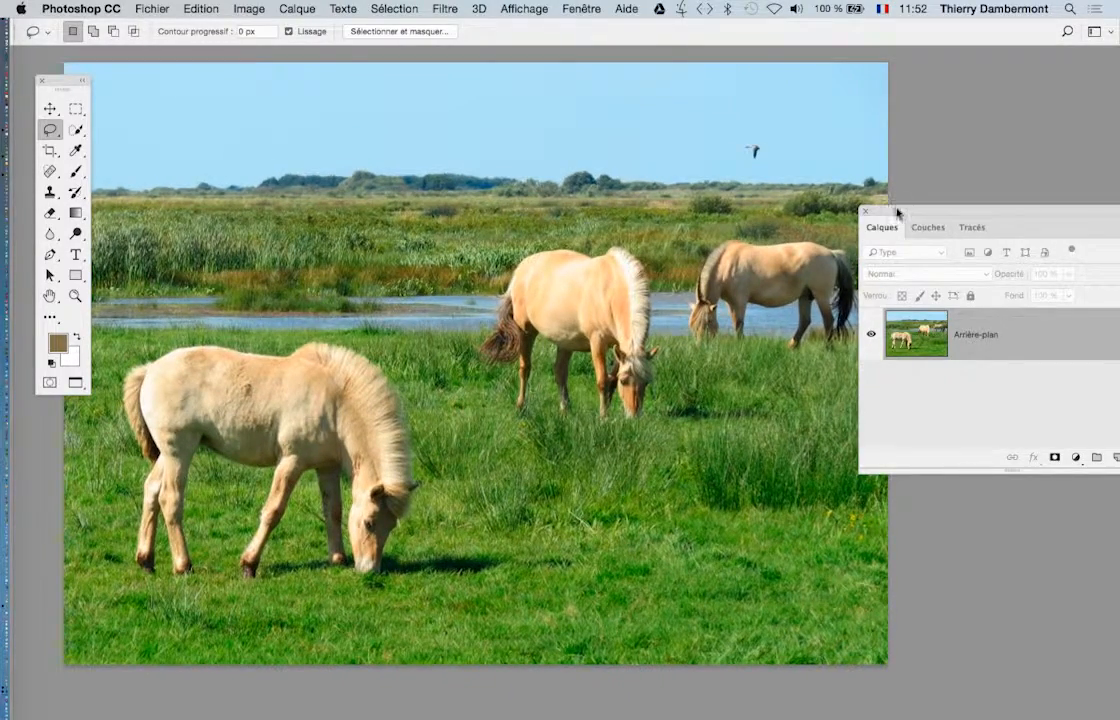
pyautogui.moveTo(897, 212); pyautogui.dragTo(924, 224)
pyautogui.click(1009, 451)
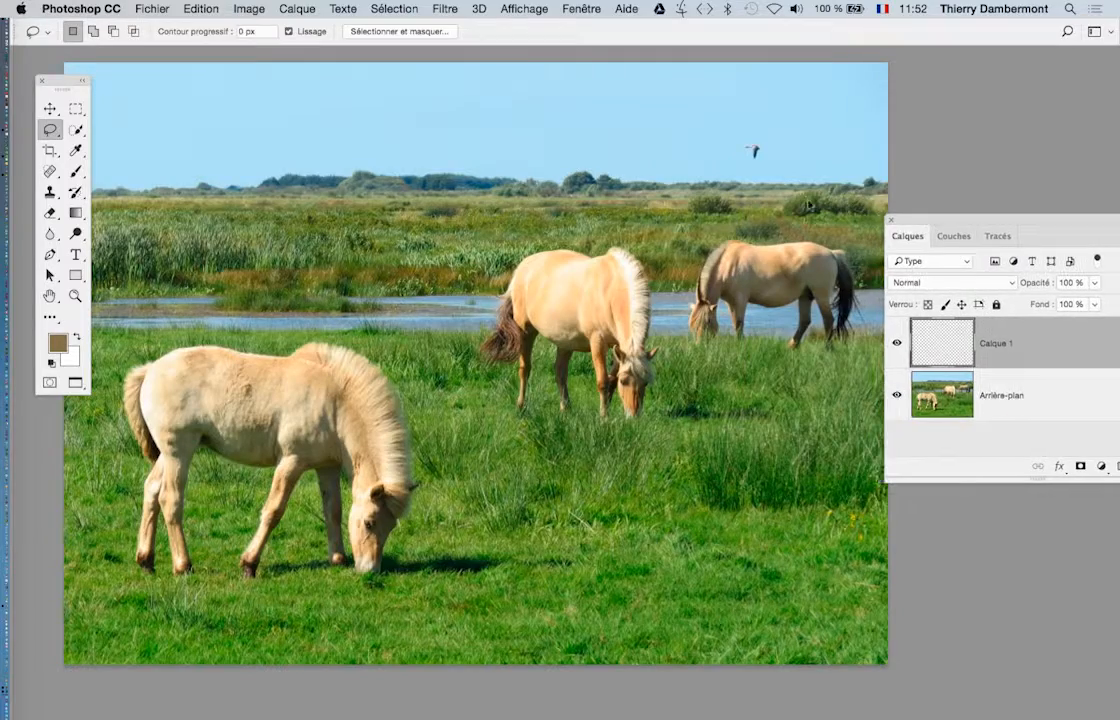
# Clone water over the upper part of the middle horse's tail with the Clone Stamp, sampling Tous les calques
pyautogui.click(49, 195)
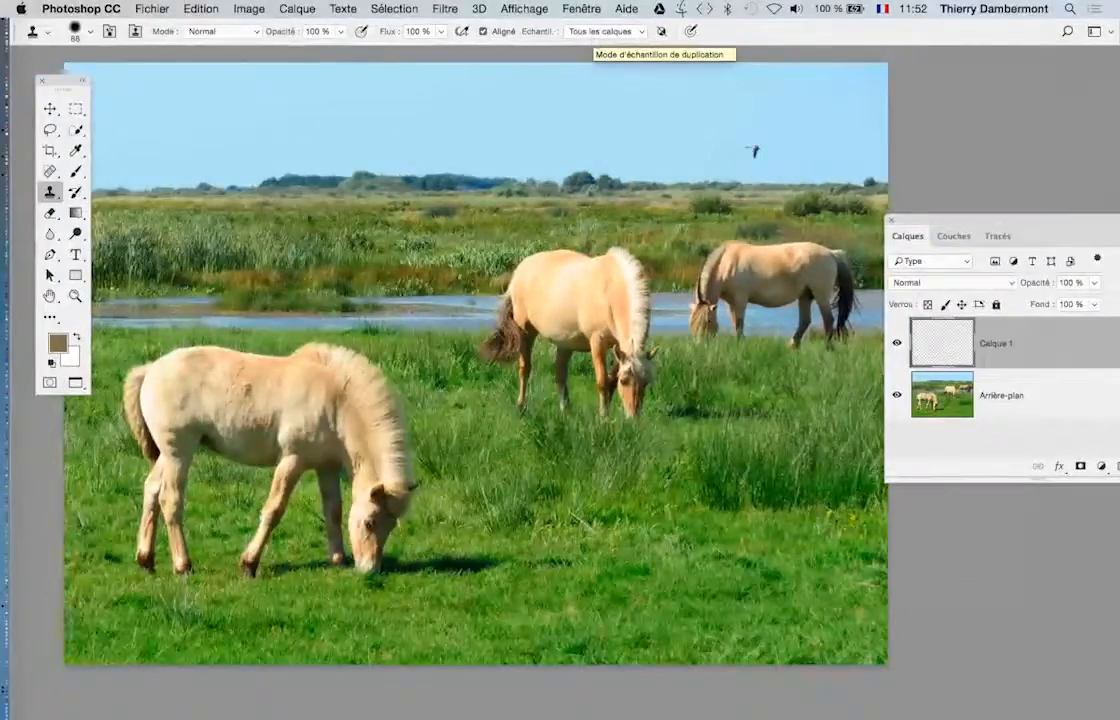
pyautogui.moveTo(440, 292)
pyautogui.mouseDown()
pyautogui.moveTo(468, 260)
pyautogui.moveTo(466, 217)
pyautogui.mouseUp()
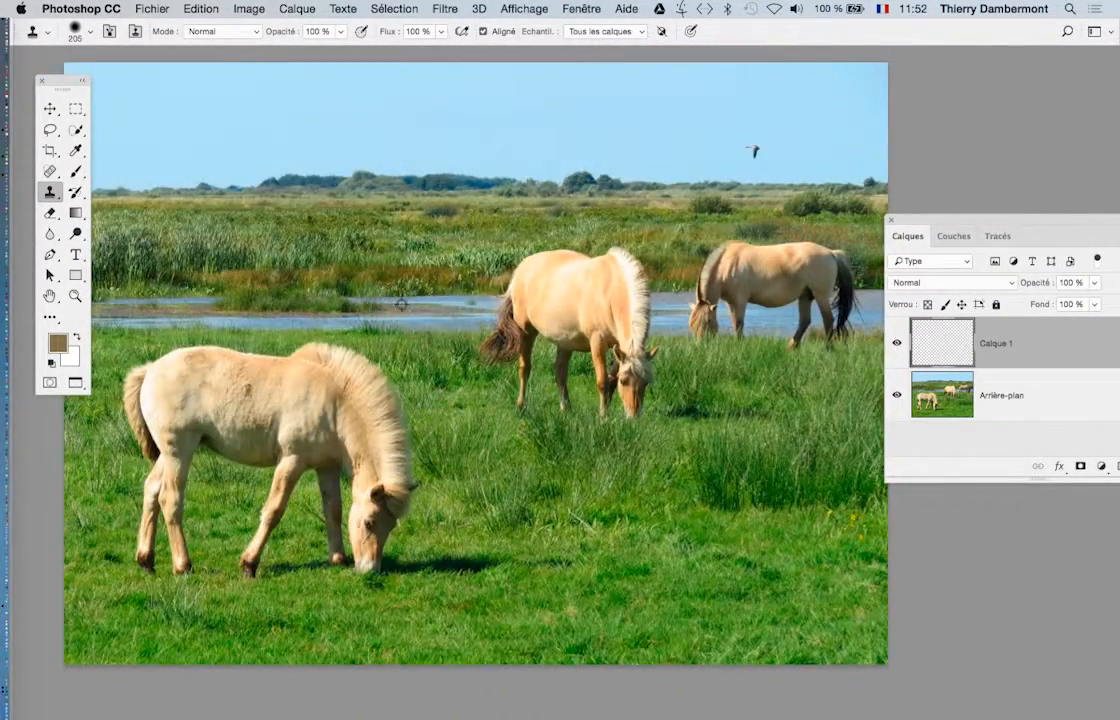
pyautogui.scroll(3, 401, 304)
pyautogui.moveTo(404, 305); pyautogui.dragTo(386, 313)
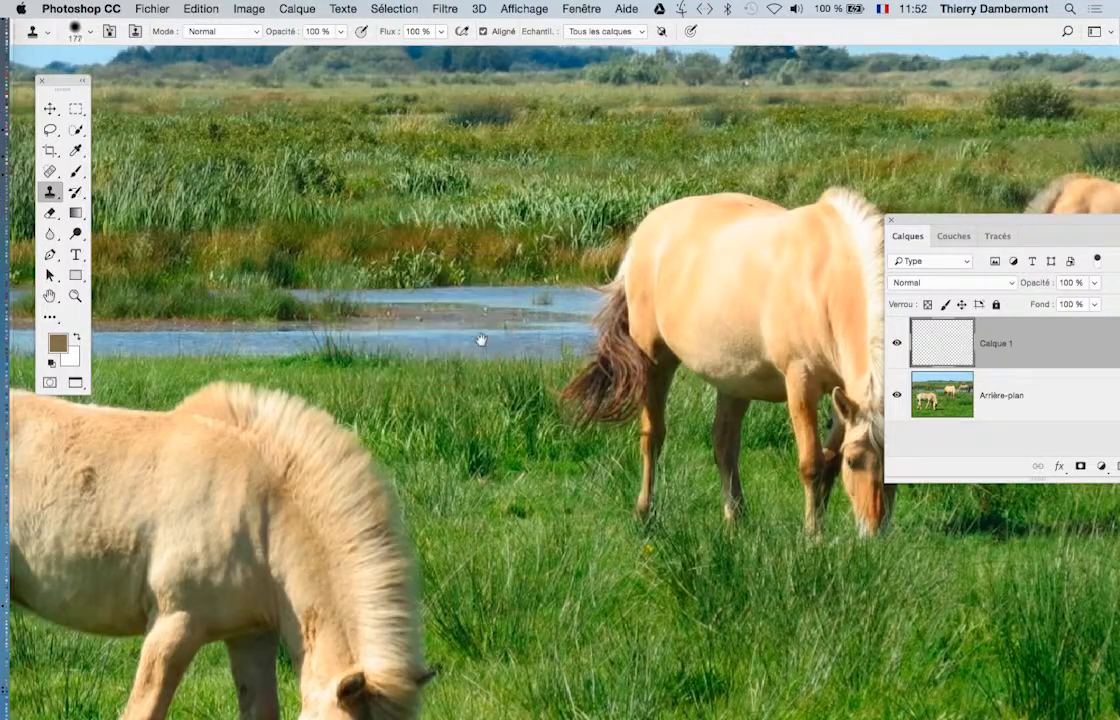
pyautogui.moveTo(481, 340)
pyautogui.mouseDown()
pyautogui.moveTo(383, 277)
pyautogui.moveTo(358, 240)
pyautogui.moveTo(384, 265)
pyautogui.moveTo(364, 262)
pyautogui.mouseUp()
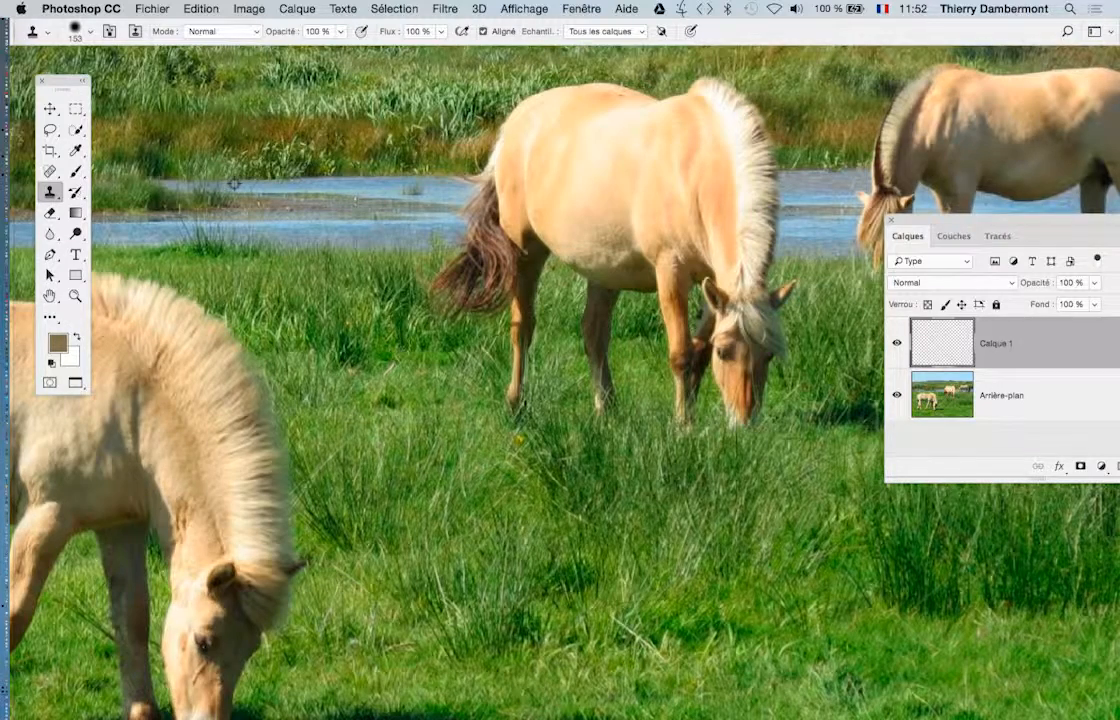
pyautogui.moveTo(232, 190)
pyautogui.mouseDown()
pyautogui.moveTo(398, 160)
pyautogui.moveTo(390, 150)
pyautogui.moveTo(395, 160)
pyautogui.mouseUp()
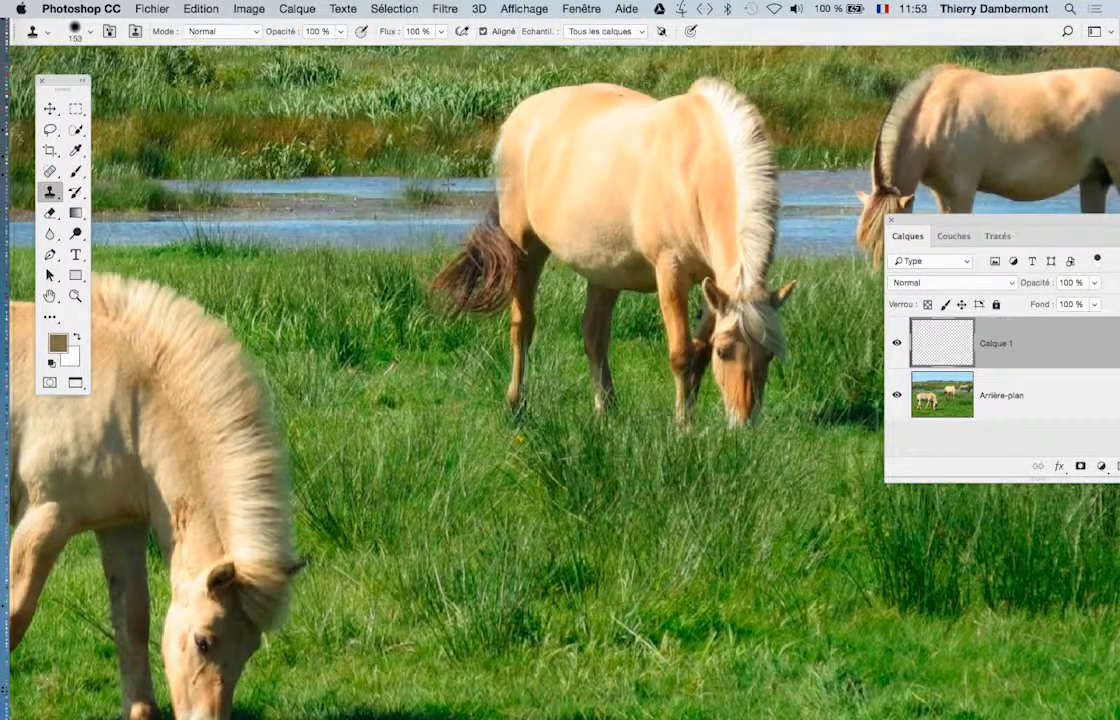
pyautogui.press('super+z')
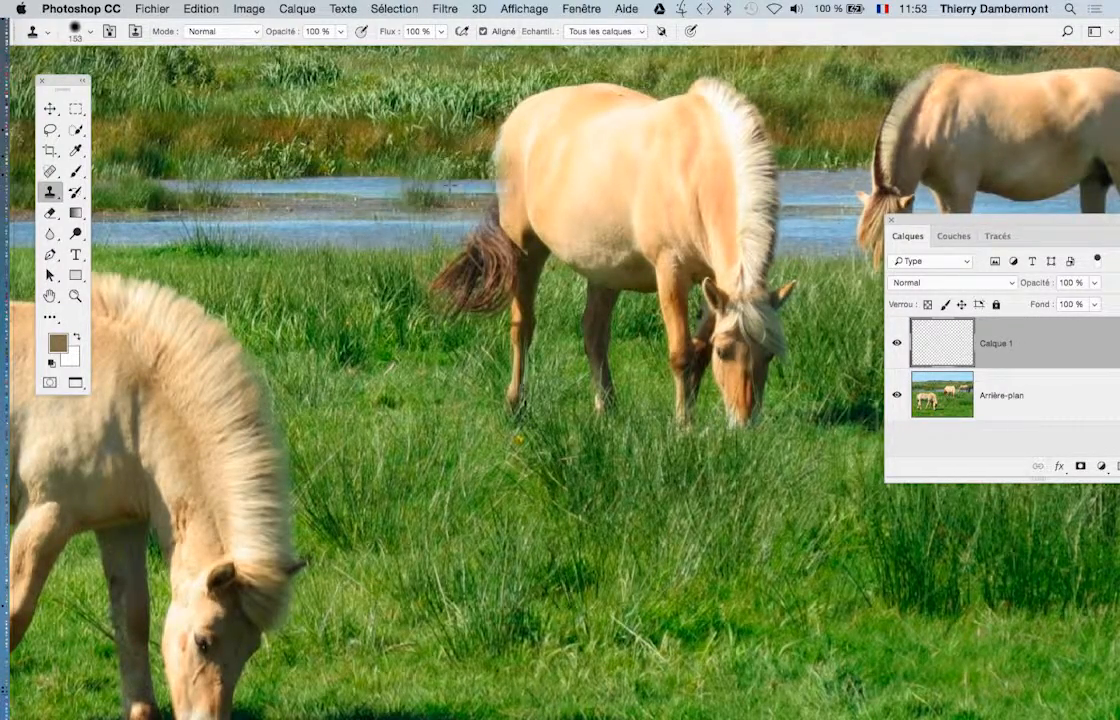
# Clone the waterside background over the middle horse's tail, rump and back, and erase stray horse patches from the grass
pyautogui.press('super+minus')
pyautogui.moveTo(500, 150)
pyautogui.mouseDown()
pyautogui.moveTo(535, 150)
pyautogui.moveTo(465, 255)
pyautogui.mouseUp()
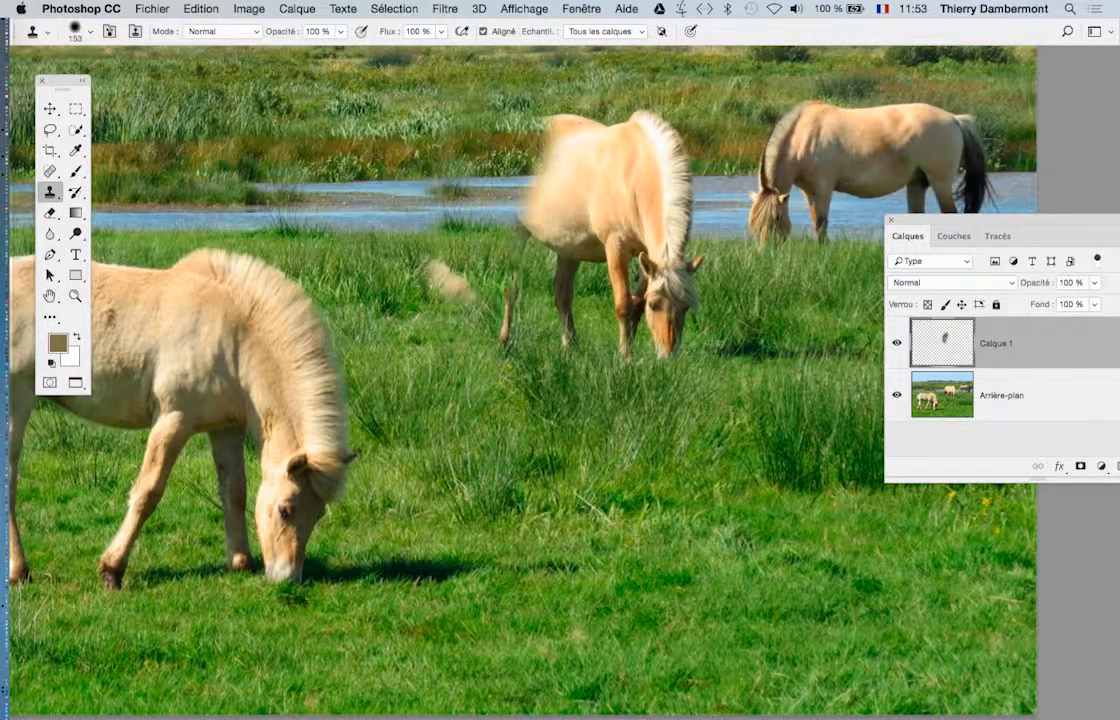
pyautogui.moveTo(535, 175)
pyautogui.mouseDown()
pyautogui.moveTo(562, 155)
pyautogui.moveTo(540, 130)
pyautogui.moveTo(575, 128)
pyautogui.mouseUp()
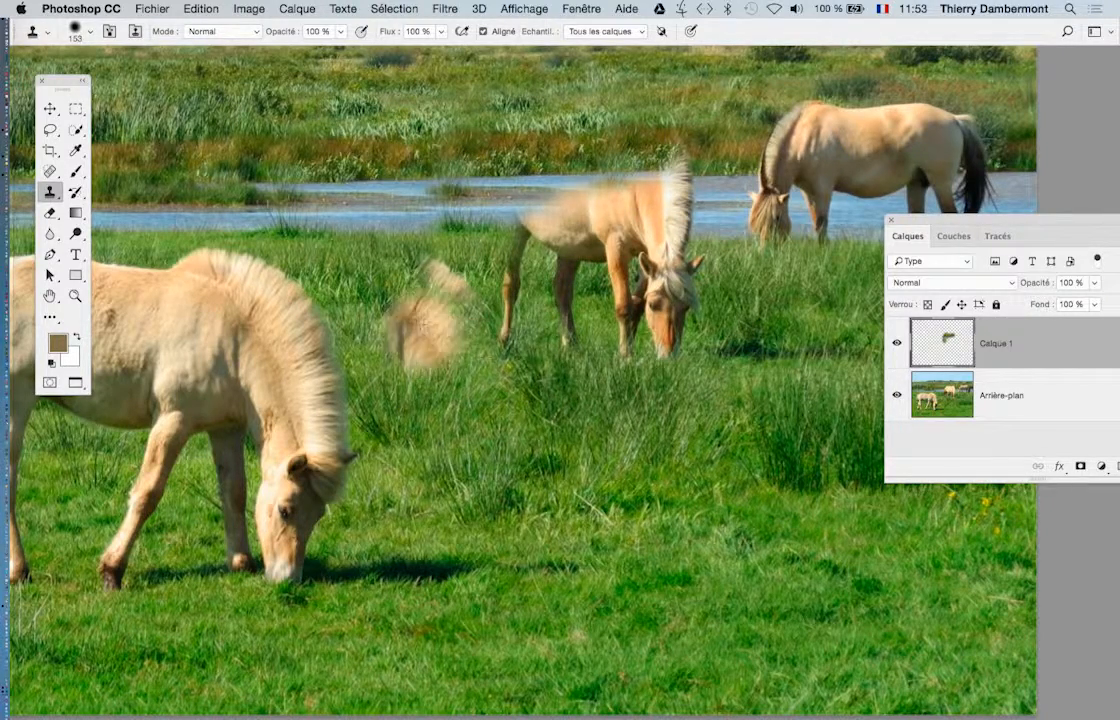
pyautogui.click(55, 214)
pyautogui.moveTo(464, 311)
pyautogui.mouseDown()
pyautogui.moveTo(435, 313)
pyautogui.moveTo(393, 245)
pyautogui.moveTo(424, 247)
pyautogui.mouseUp()
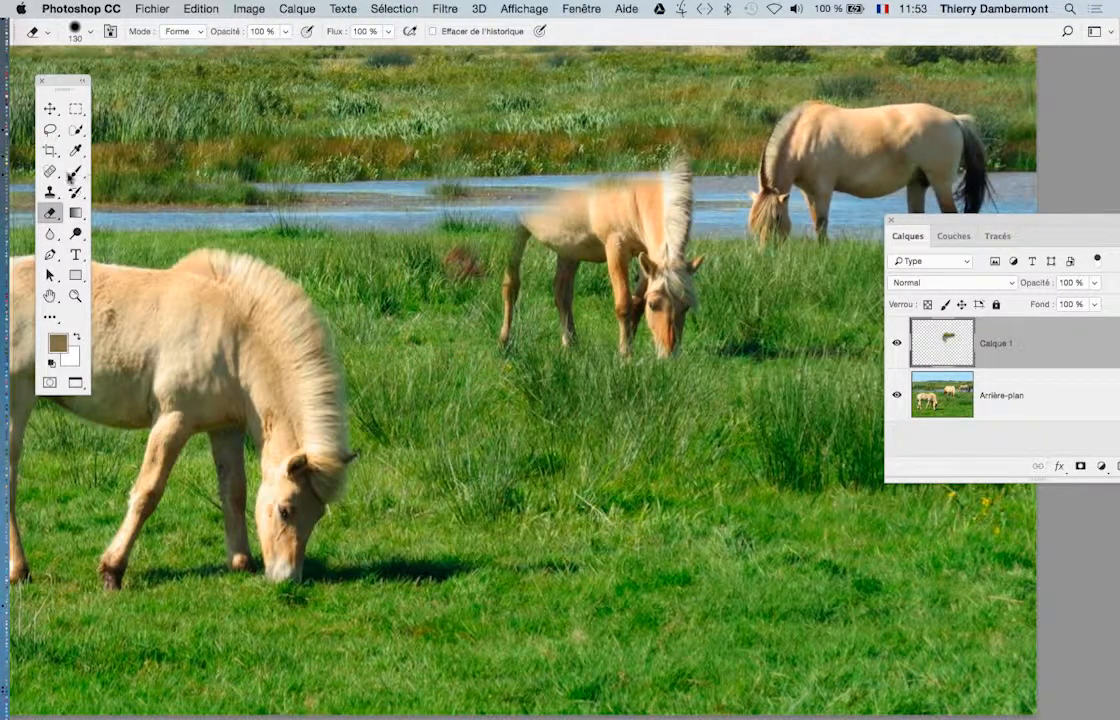
# Clone water and grass over the rest of the middle horse with the Clone Stamp
pyautogui.click(50, 192)
pyautogui.moveTo(405, 282)
pyautogui.mouseDown()
pyautogui.moveTo(420, 270)
pyautogui.moveTo(395, 262)
pyautogui.moveTo(518, 240)
pyautogui.moveTo(522, 208)
pyautogui.moveTo(517, 313)
pyautogui.moveTo(557, 215)
pyautogui.moveTo(573, 317)
pyautogui.moveTo(610, 191)
pyautogui.moveTo(645, 300)
pyautogui.moveTo(668, 220)
pyautogui.moveTo(672, 320)
pyautogui.moveTo(680, 208)
pyautogui.mouseUp()
pyautogui.keyDown('alt'); pyautogui.click(319, 219); pyautogui.keyUp('alt')
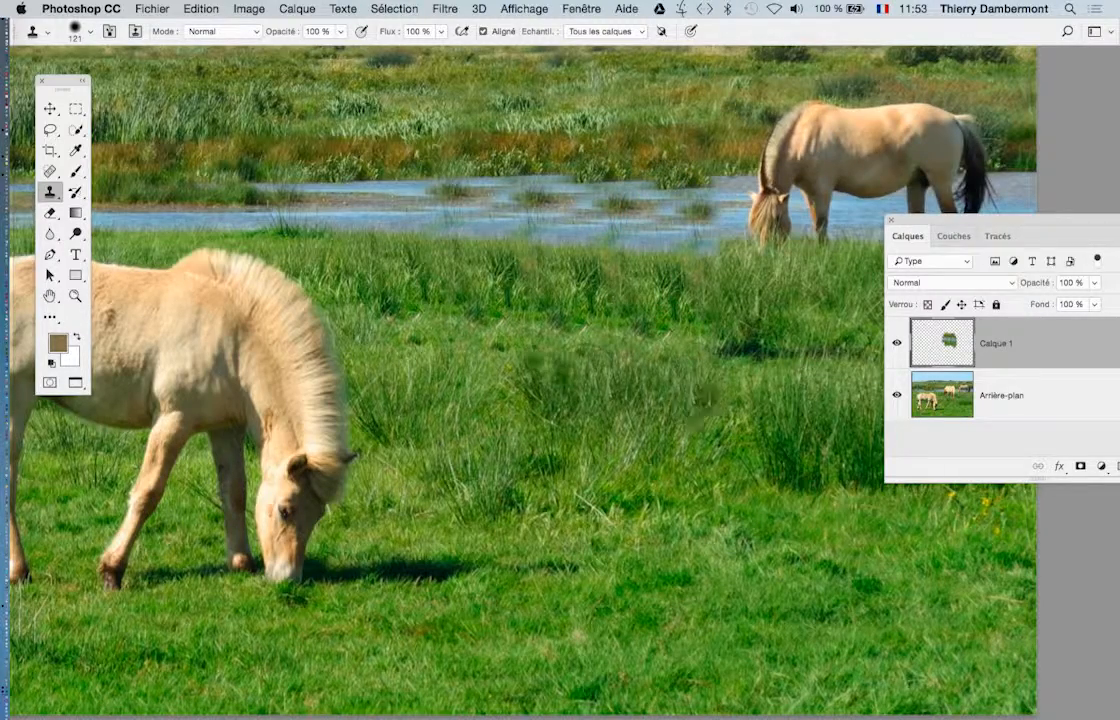
# Break up the repeated tufts in the cloned meadow below the water with further cloned grass
pyautogui.scroll(-5, 688, 391)
pyautogui.scroll(10, 638, 356)
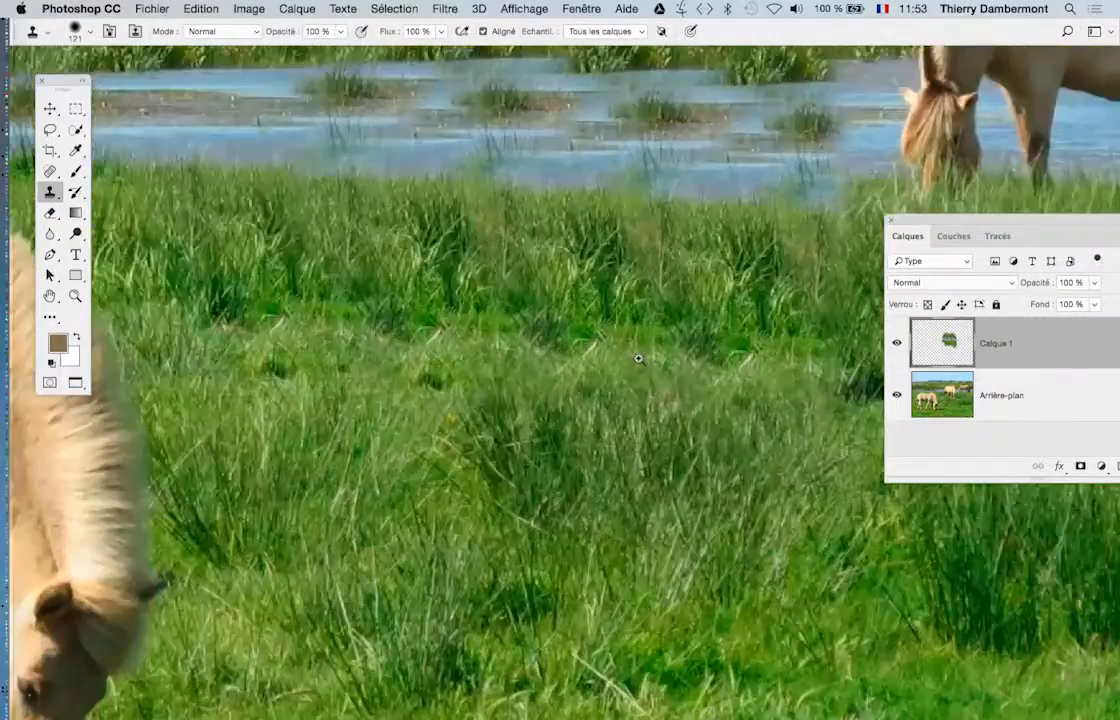
pyautogui.scroll(-3, 621, 361)
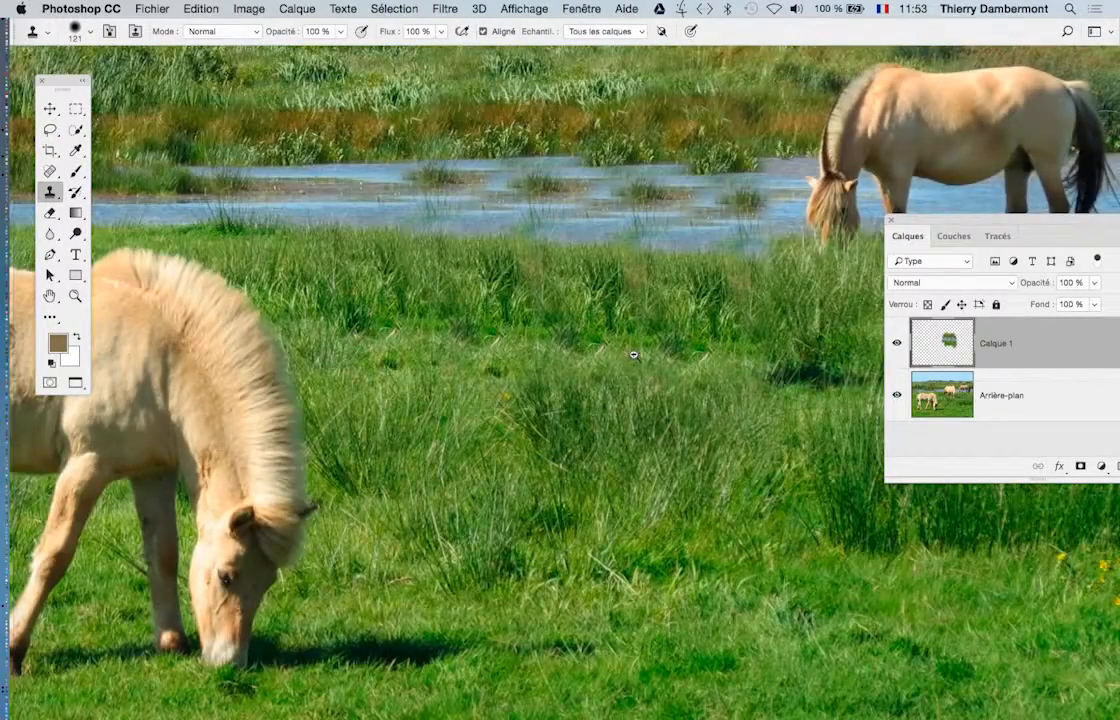
pyautogui.moveTo(626, 344); pyautogui.dragTo(522, 363)
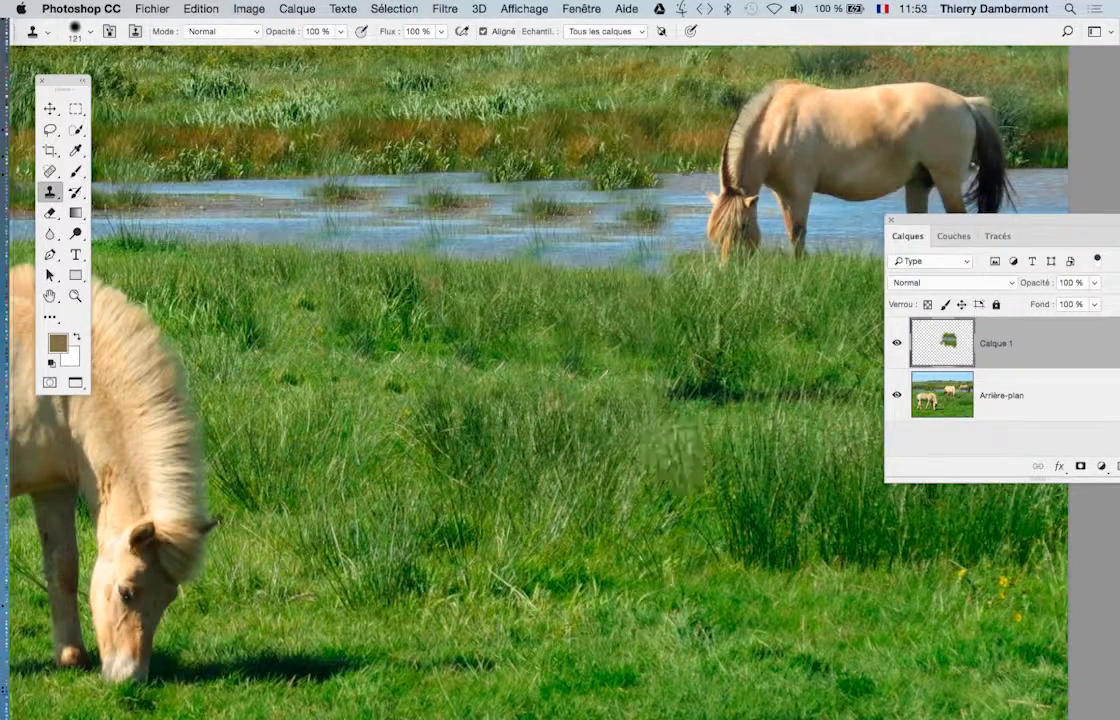
# Examine the cloned water and grass up close and from a distance, and bring the whole Layers panel into view
pyautogui.press('super+0')
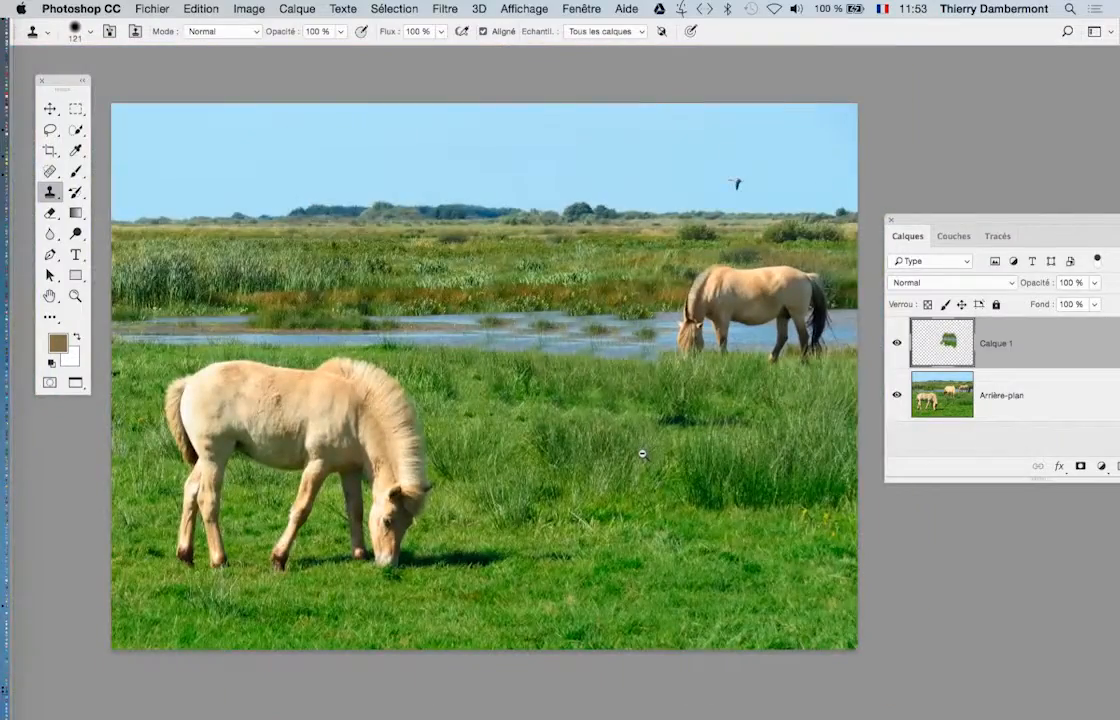
pyautogui.scroll(5, 576, 352)
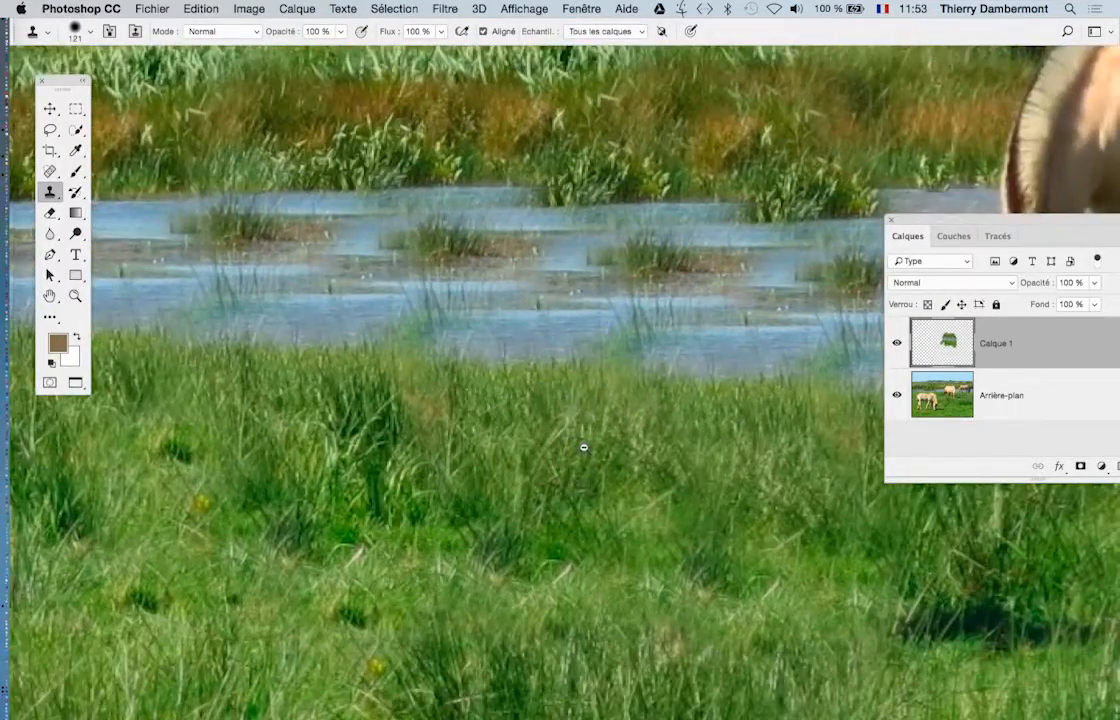
pyautogui.scroll(-2, 619, 438)
pyautogui.scroll(-4, 619, 438)
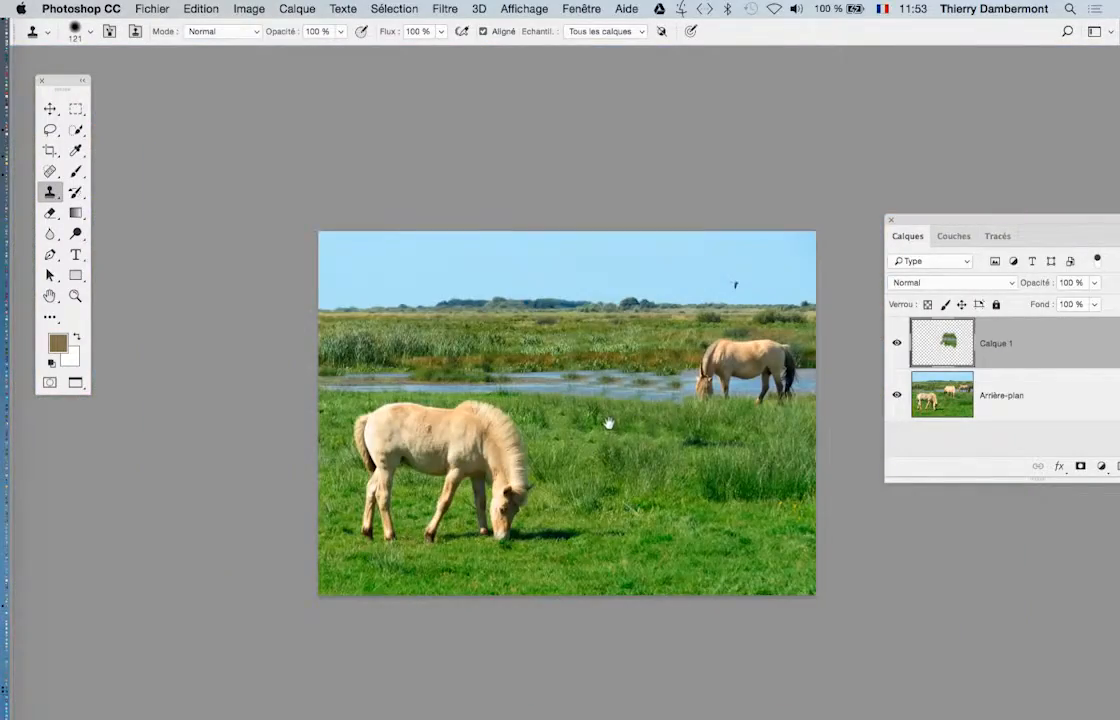
pyautogui.scroll(2, 674, 384)
pyautogui.scroll(-3, 700, 340)
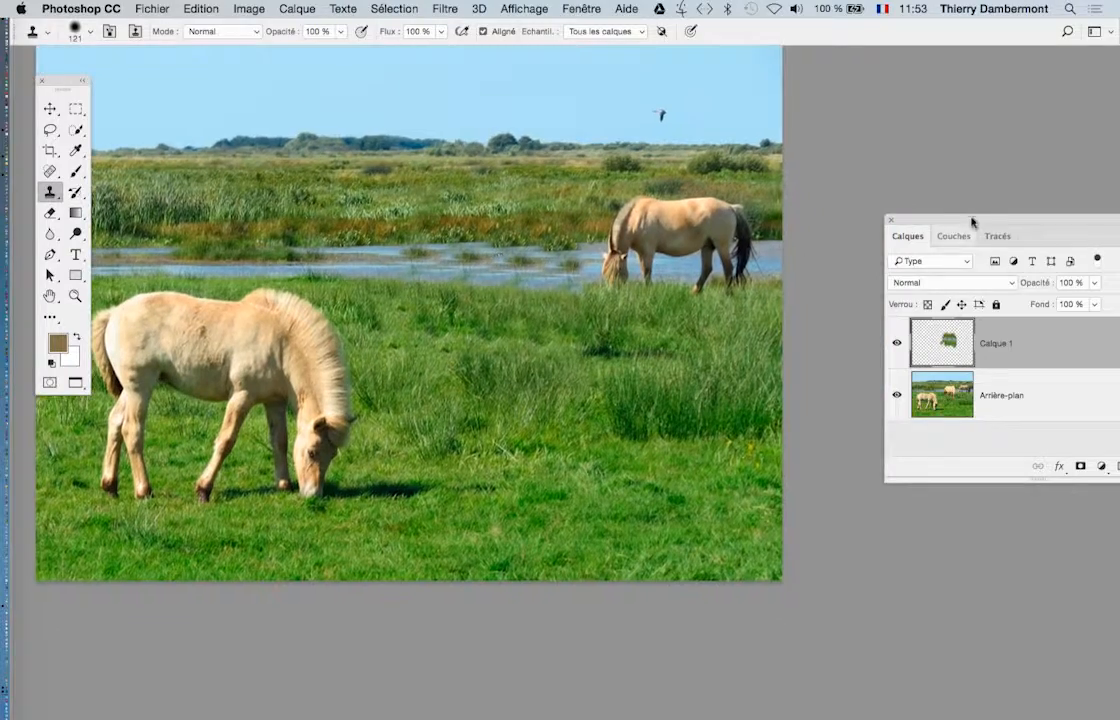
pyautogui.moveTo(928, 220); pyautogui.dragTo(816, 139)
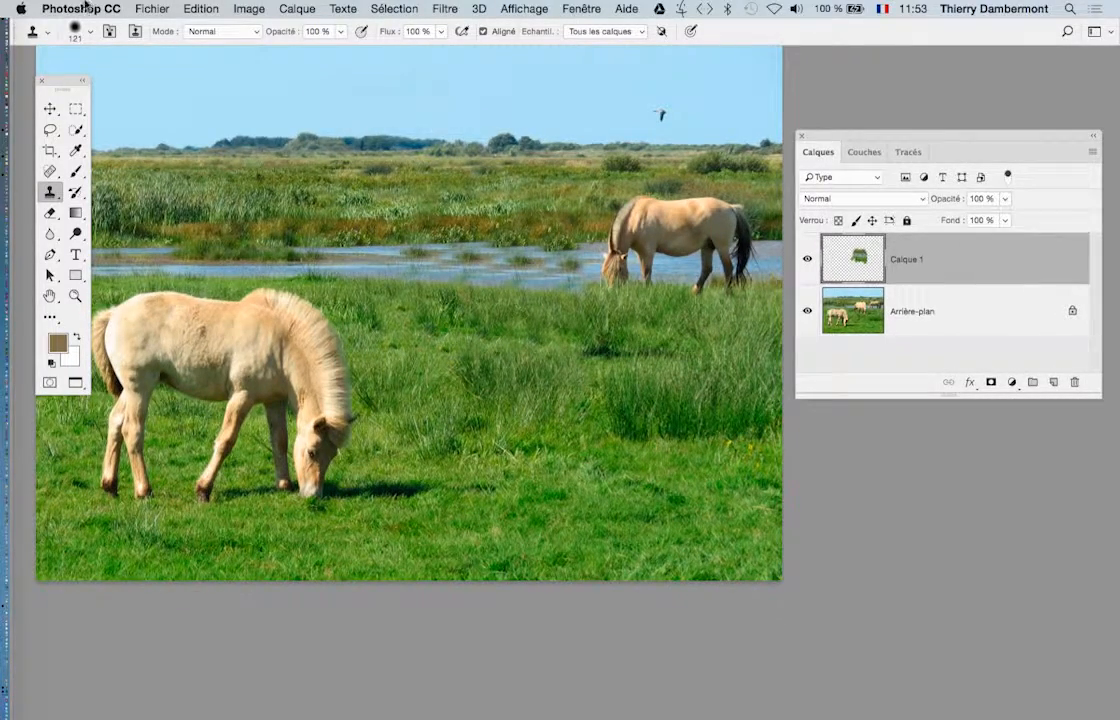
# Save the layered image as norwegische-fjord-pferde-fohlen - TAMPON.psd in Photoshop format with maximised compatibility
pyautogui.click(152, 9)
pyautogui.click(245, 176)
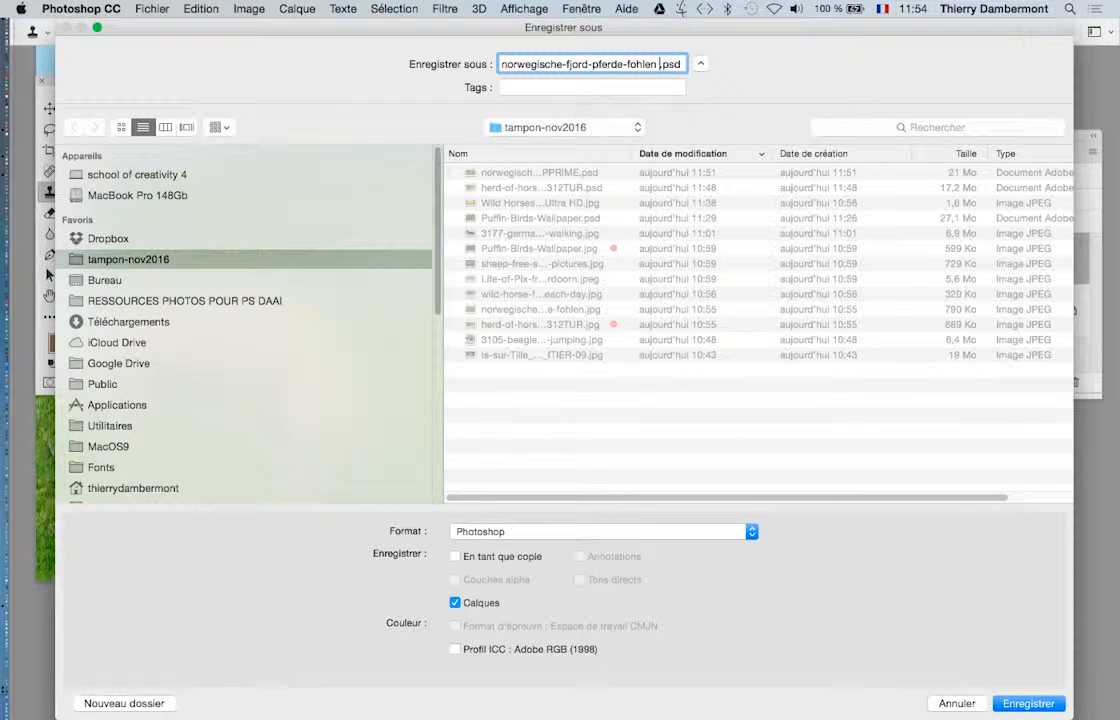
pyautogui.write('MPON')
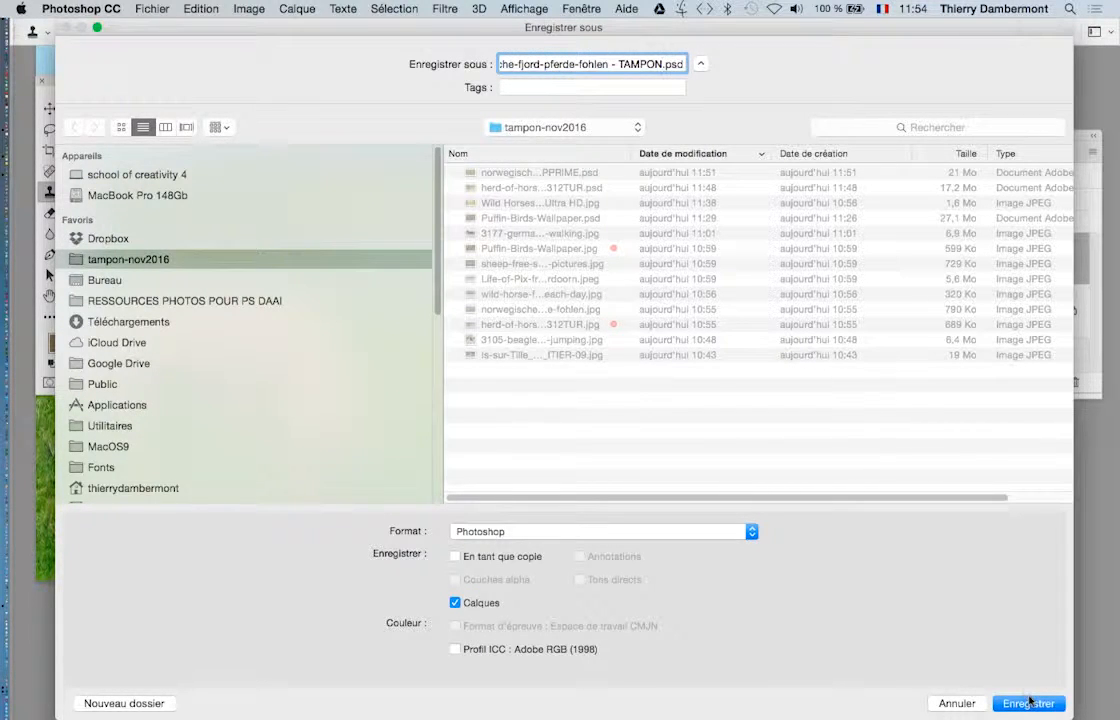
pyautogui.click(1025, 701)
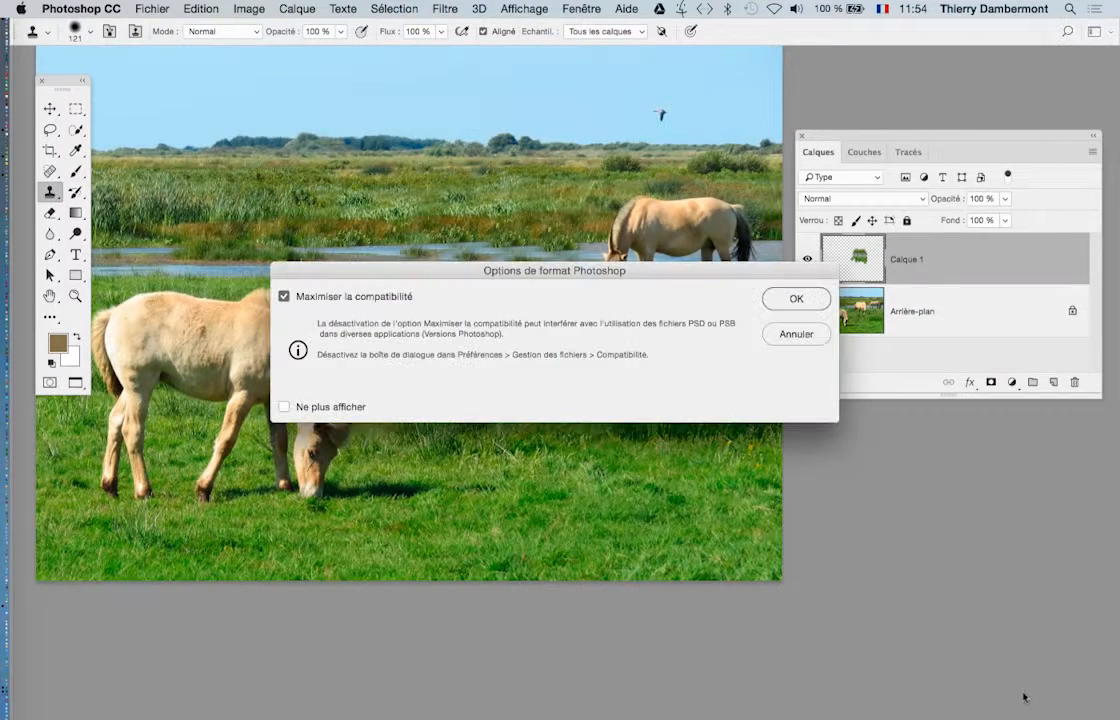
pyautogui.click(796, 298)
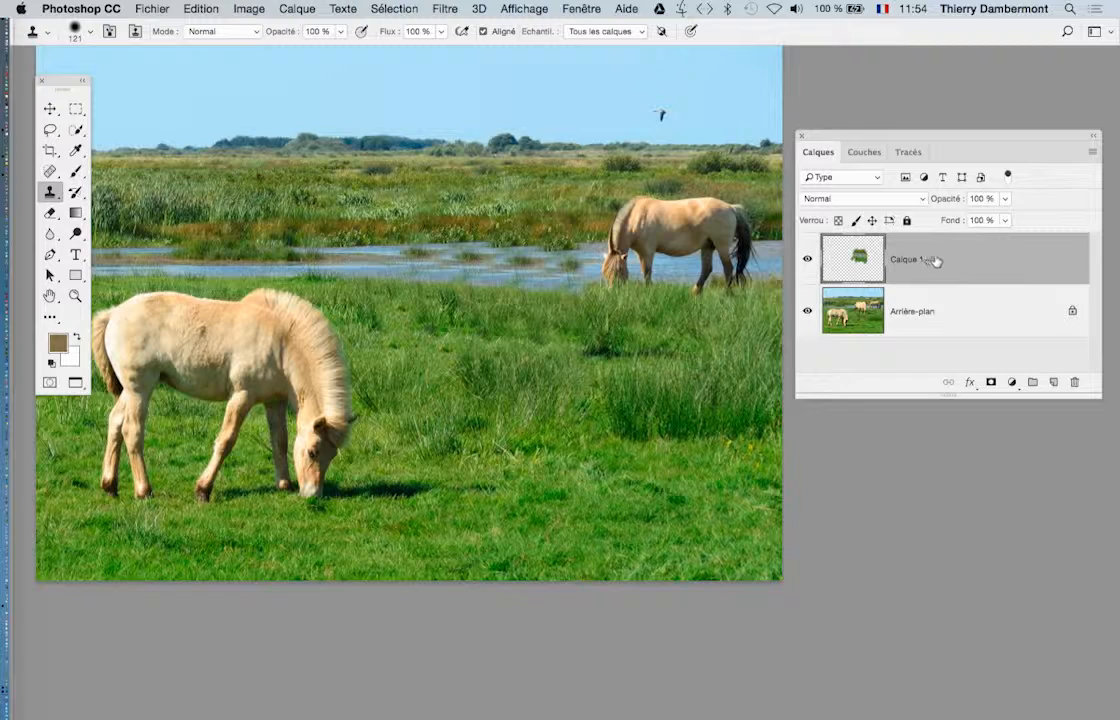
# Delete the Calque 1 layer with the clone retouching and move the Layers panel clear of the photo
pyautogui.moveTo(936, 260); pyautogui.dragTo(1077, 384)
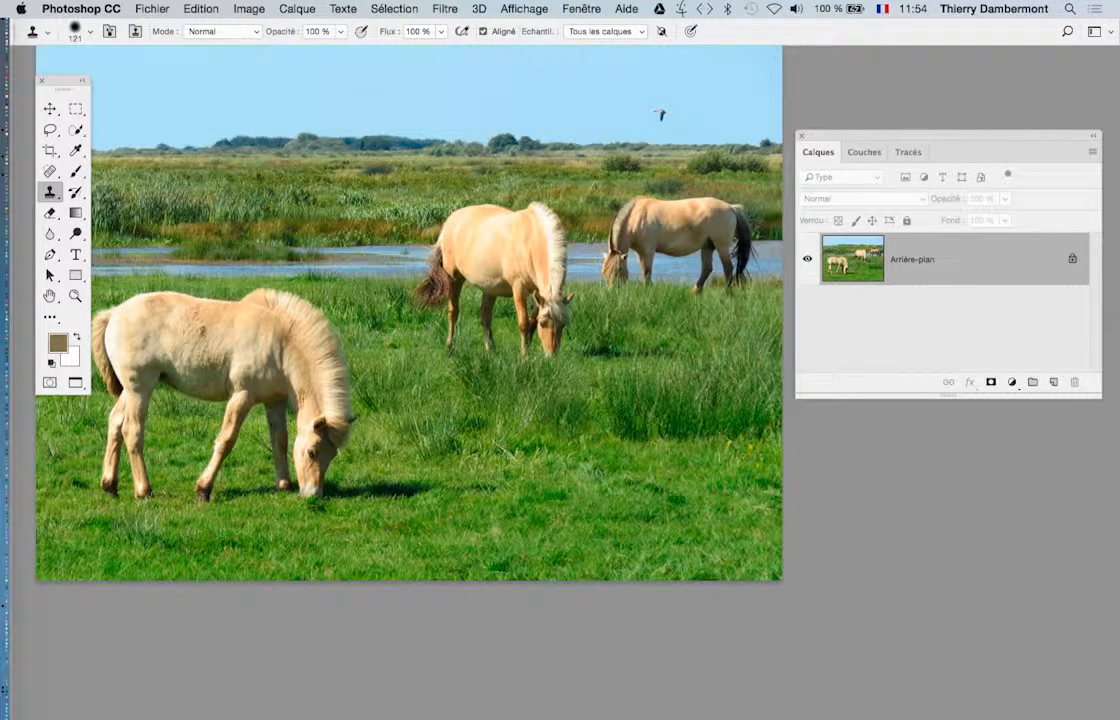
pyautogui.moveTo(845, 132); pyautogui.dragTo(895, 123)
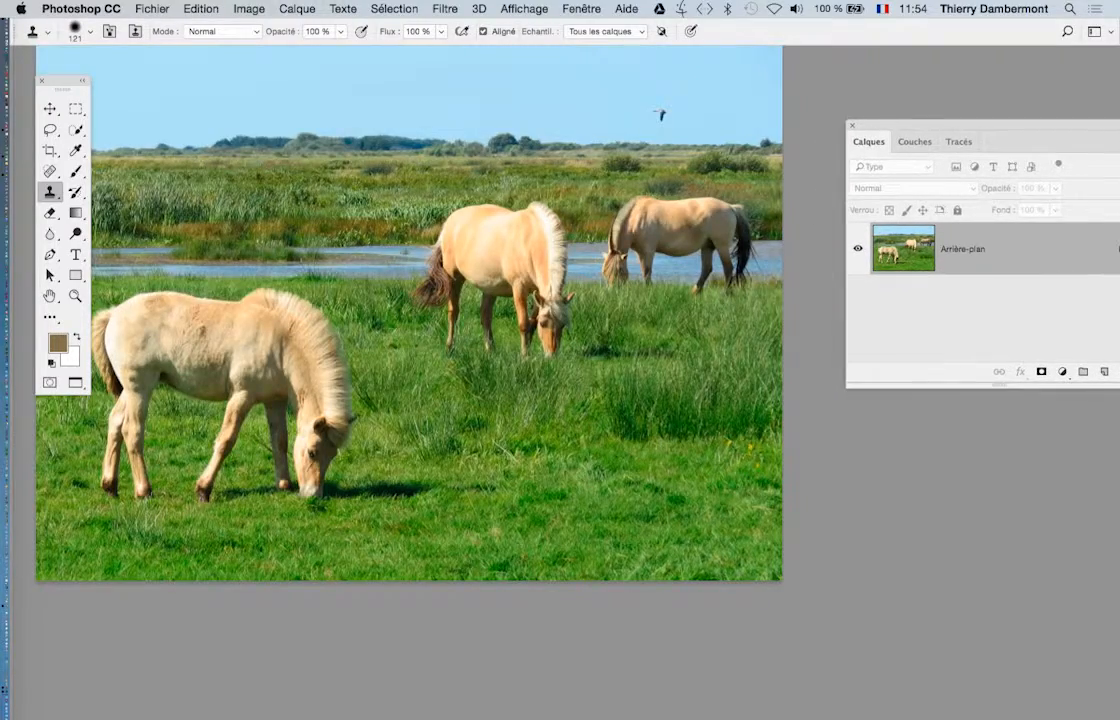
pyautogui.keyDown('super'); pyautogui.click(552, 337); pyautogui.keyUp('super')
pyautogui.moveTo(585, 428); pyautogui.dragTo(623, 502)
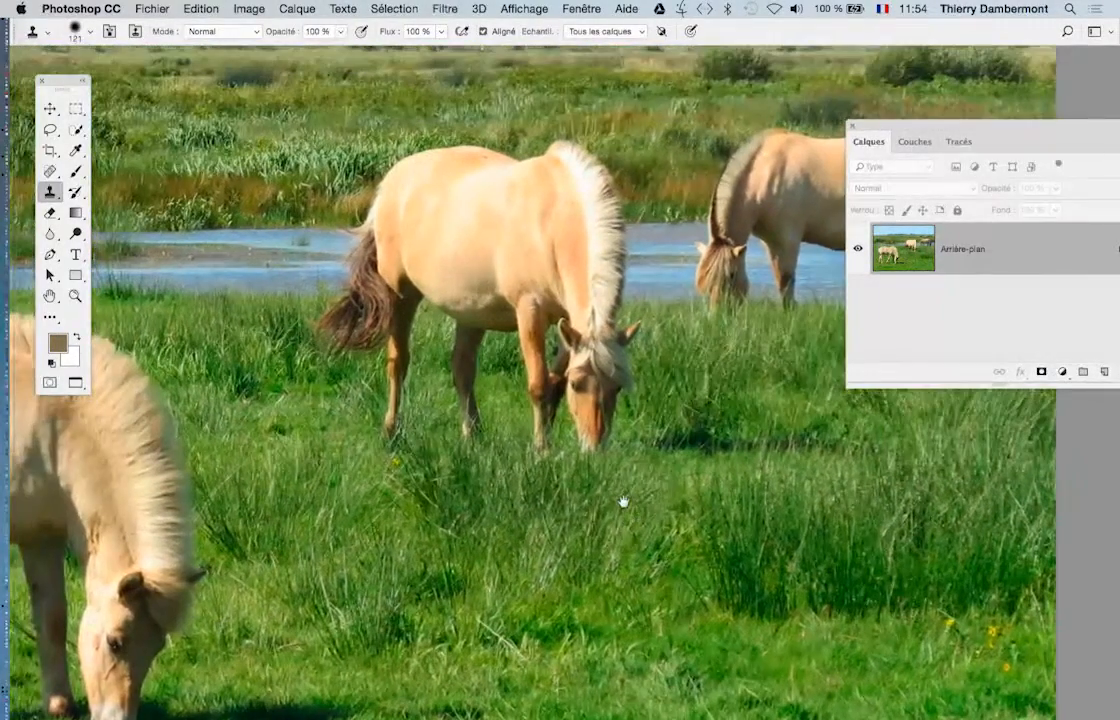
# Fit the photo to the screen and lasso the marsh and water strip beside the middle horse, including some grass below it
pyautogui.press('super+0')
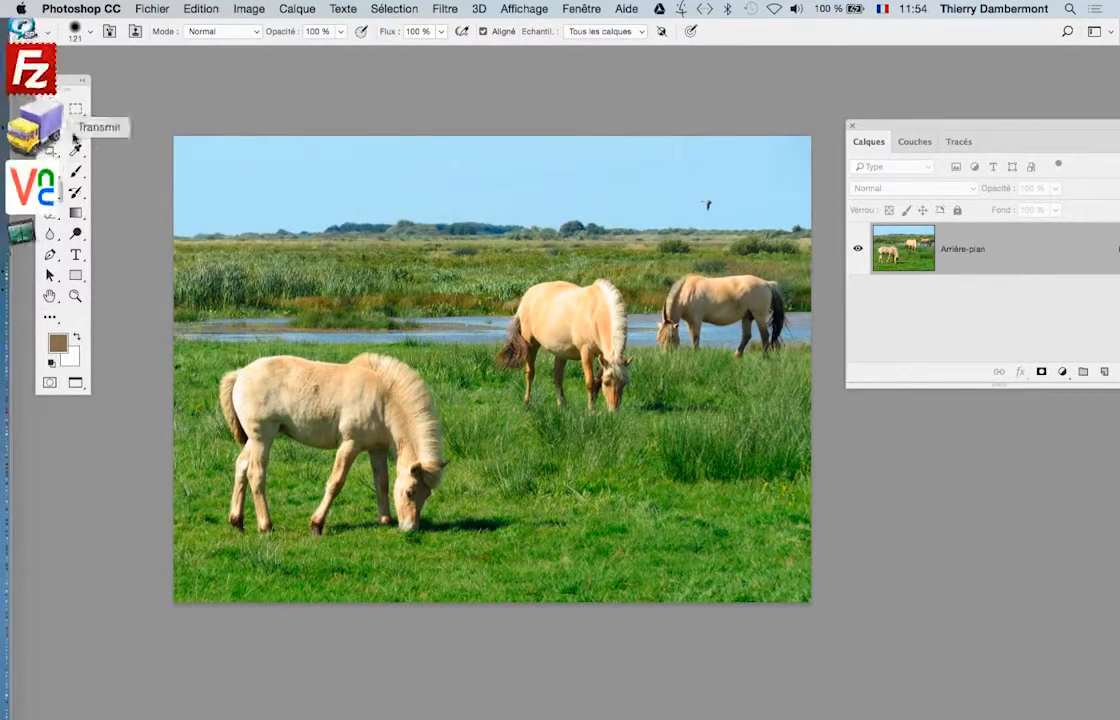
pyautogui.click(50, 129)
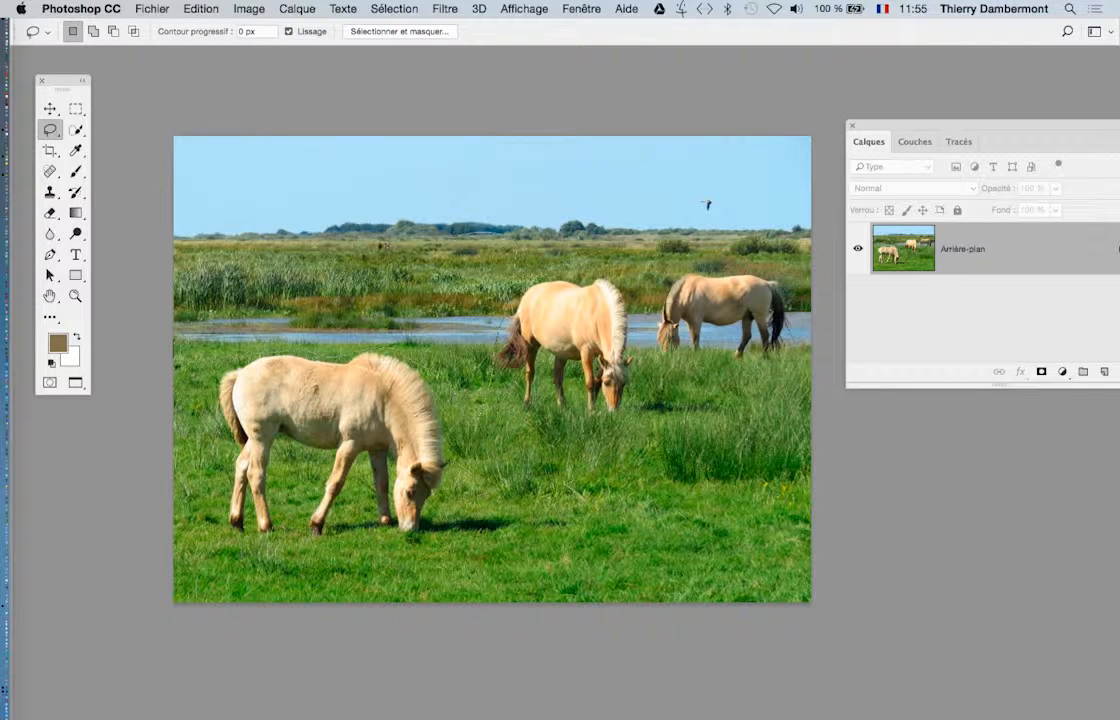
pyautogui.press('shift')
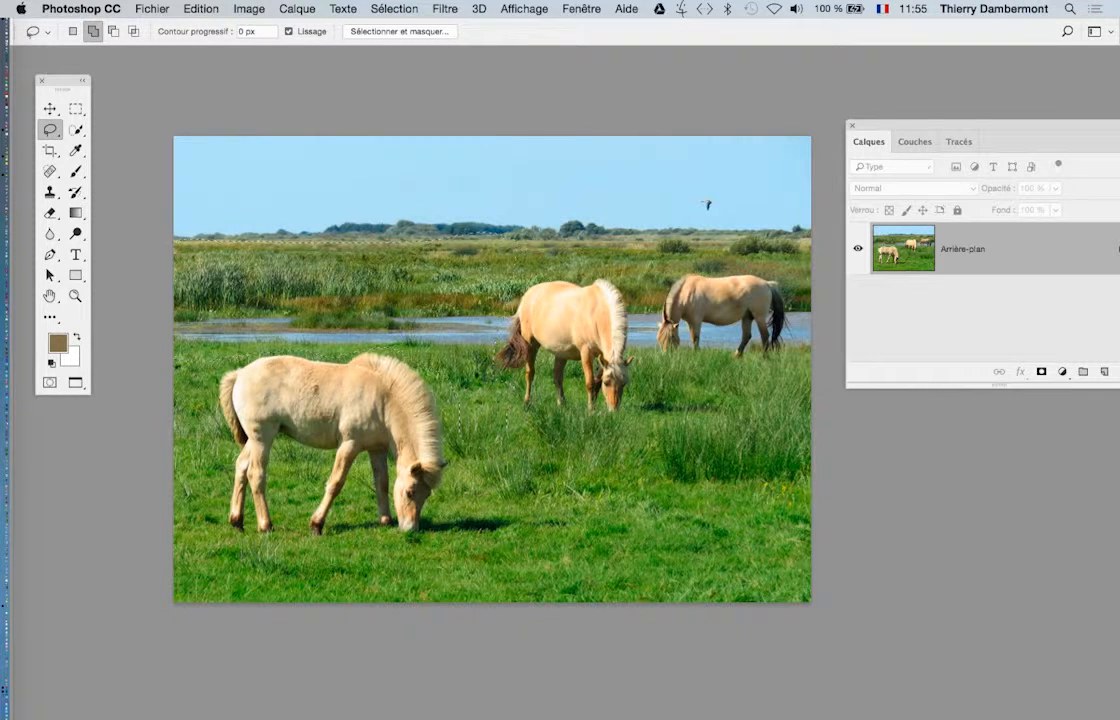
pyautogui.moveTo(494, 241); pyautogui.dragTo(548, 240)
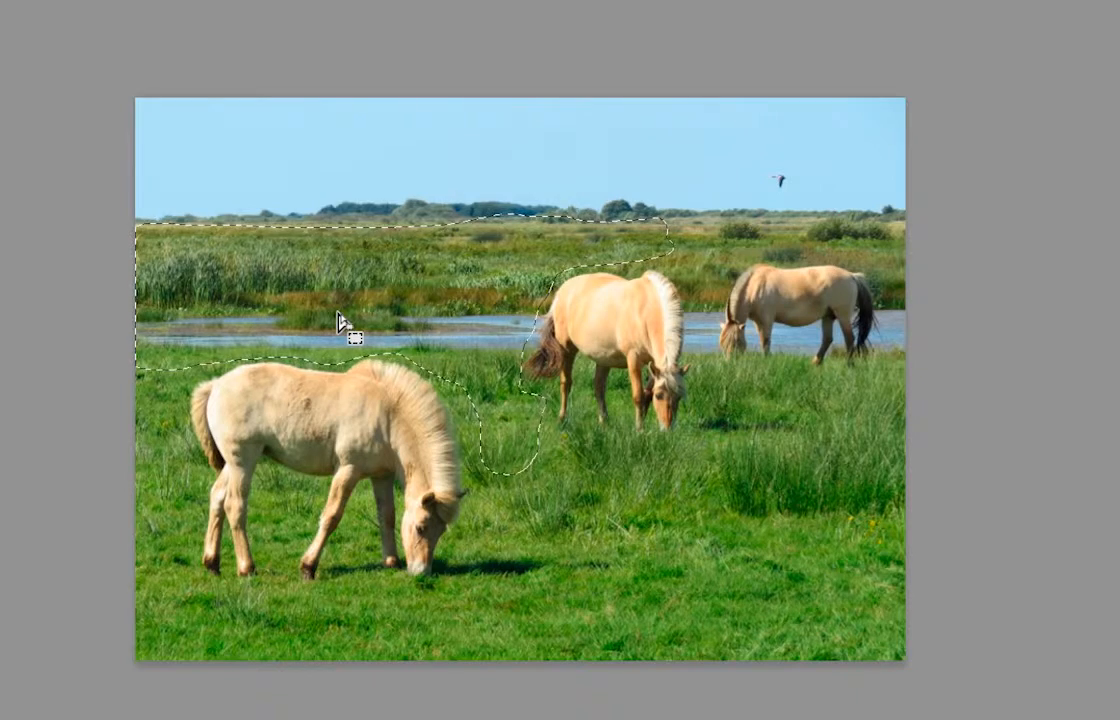
pyautogui.press('l')
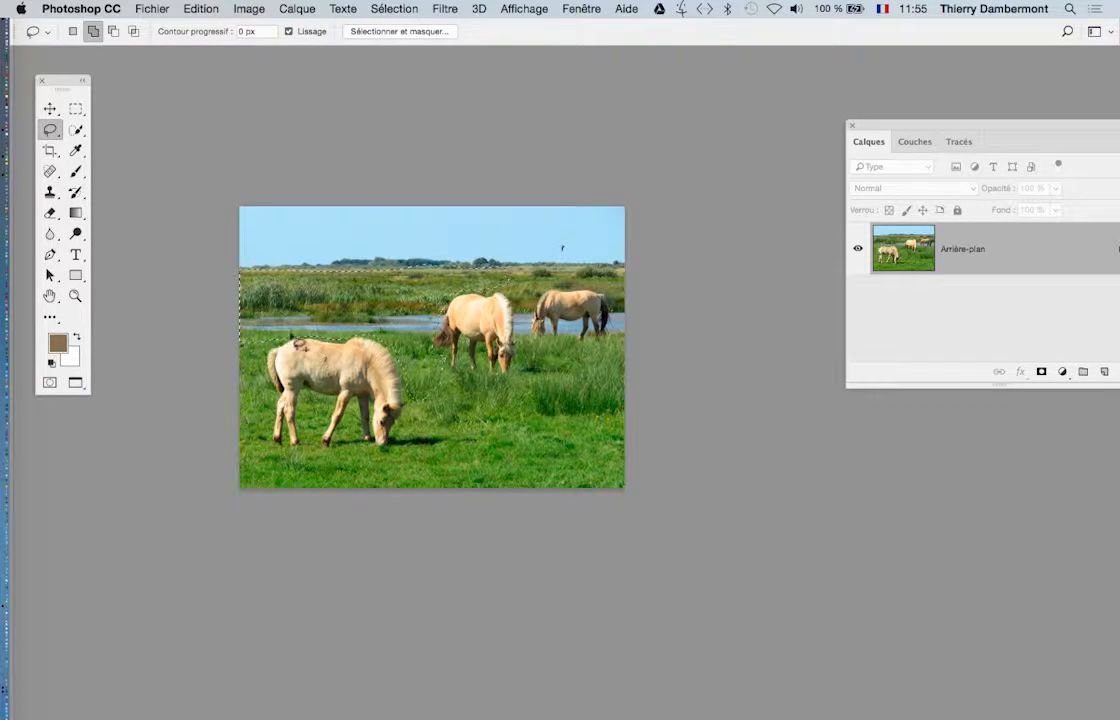
# Copy the selected marsh, water and grass to a new layer and bring the whole Layers panel beside the photo
pyautogui.click(297, 9)
pyautogui.moveTo(312, 27)
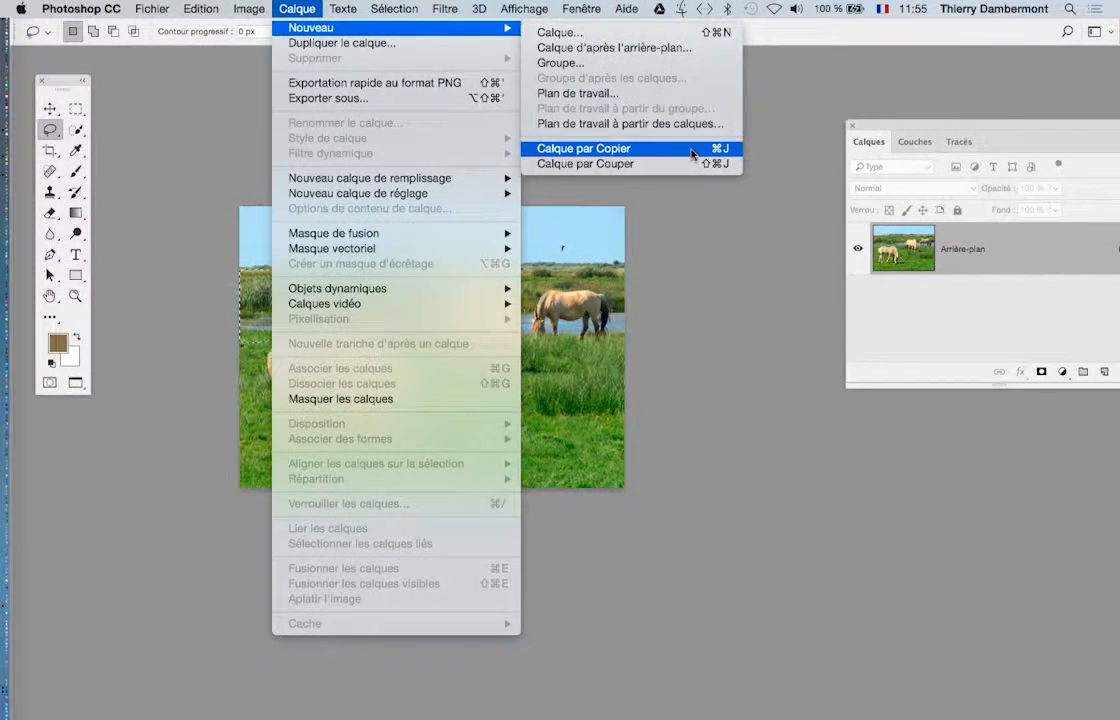
pyautogui.click(691, 153)
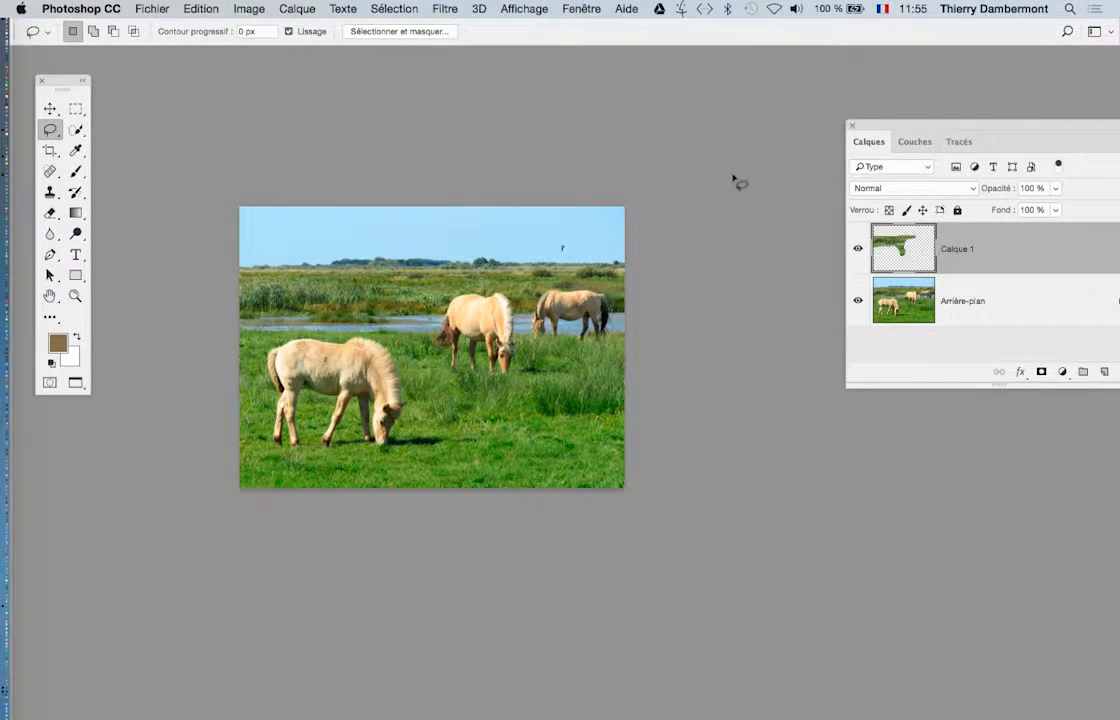
pyautogui.moveTo(514, 299); pyautogui.dragTo(430, 282)
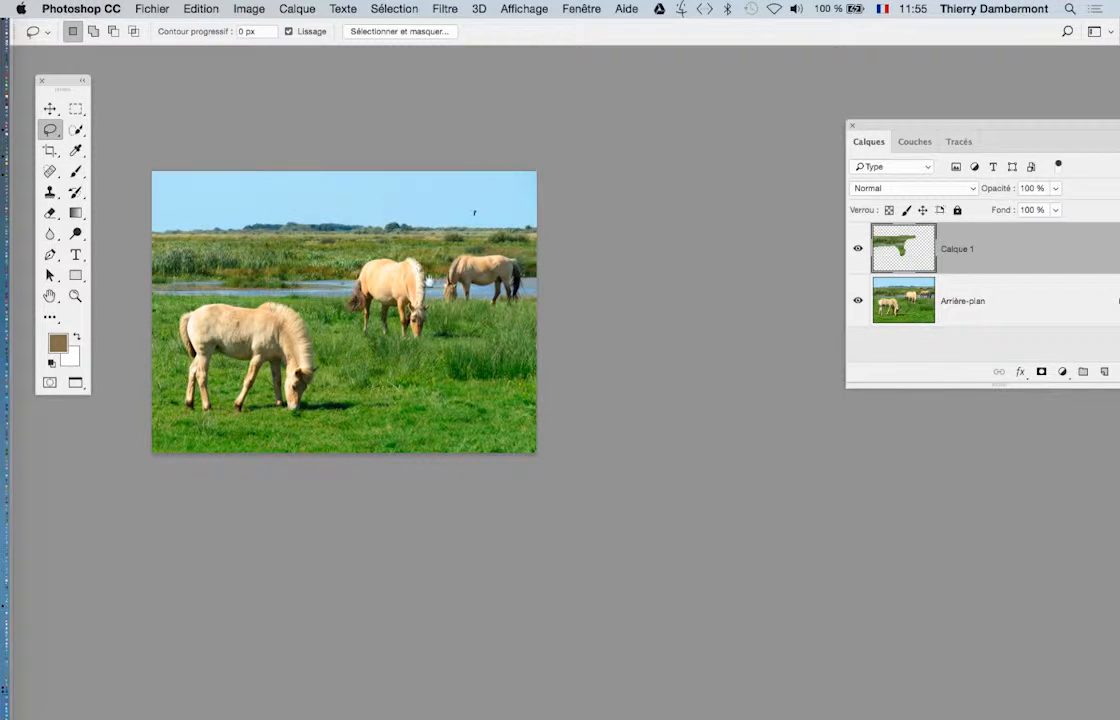
pyautogui.moveTo(917, 128); pyautogui.dragTo(677, 137)
pyautogui.click(155, 8)
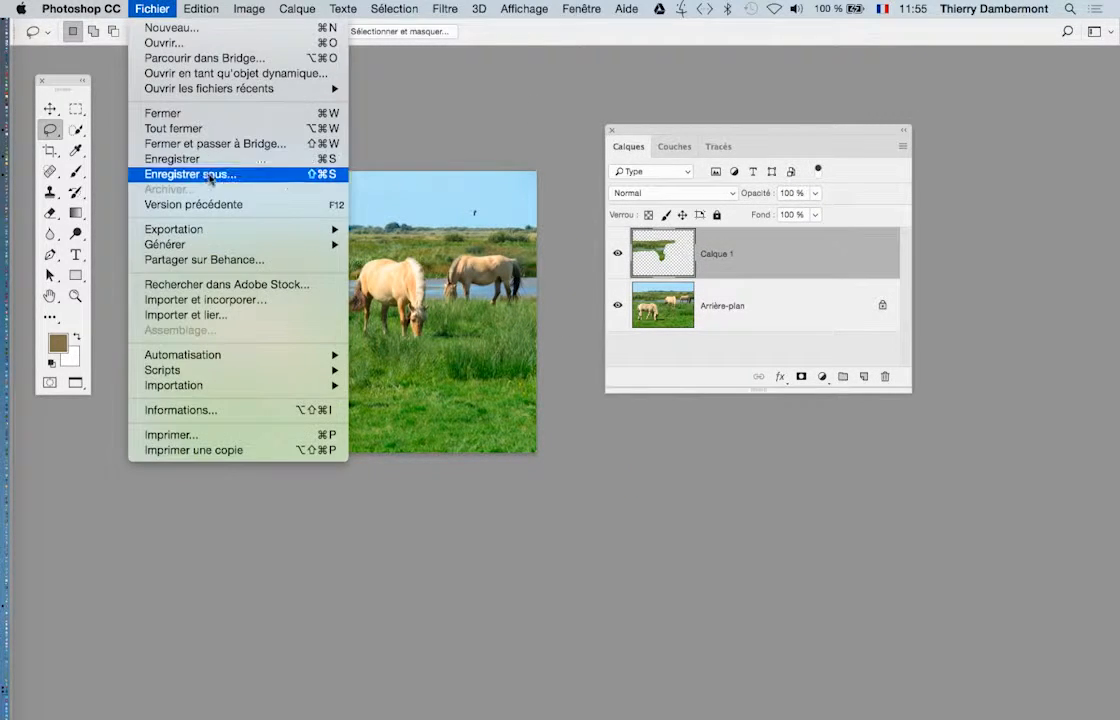
pyautogui.click(185, 172)
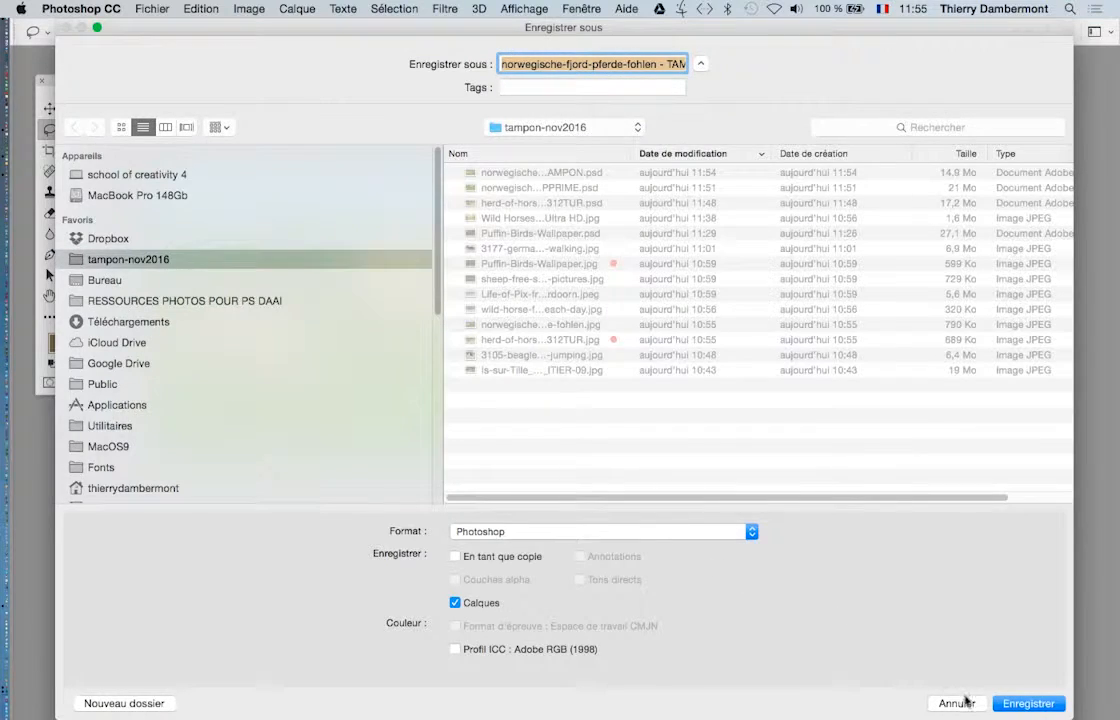
pyautogui.click(956, 703)
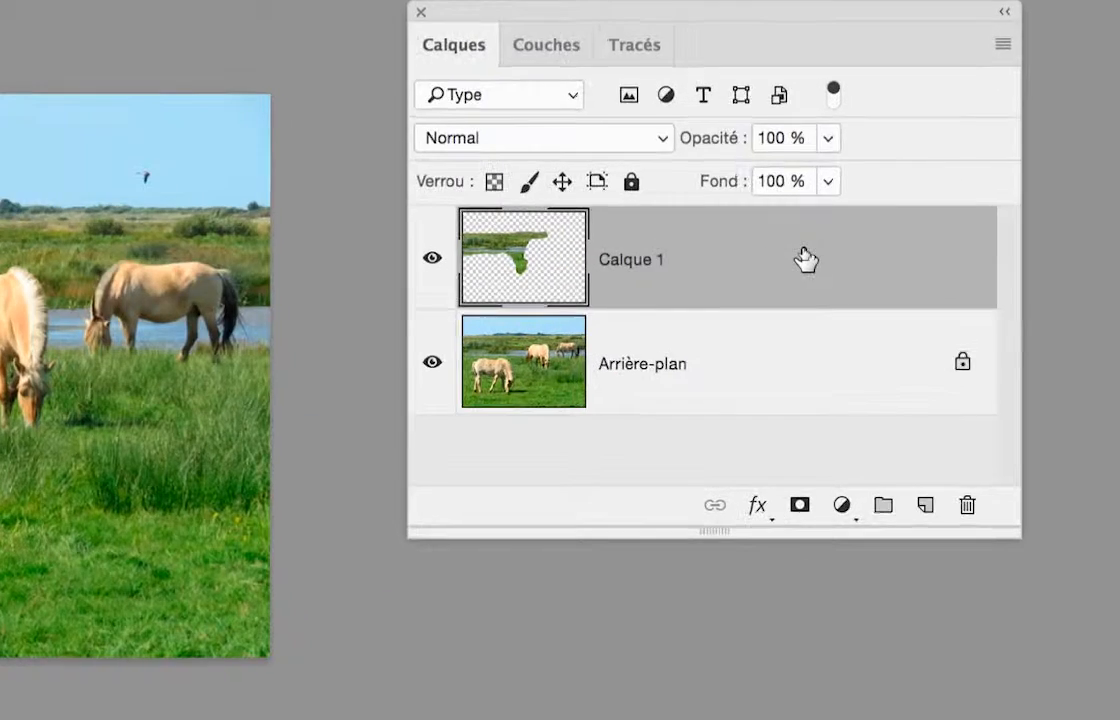
# Duplicate the Calque 1 layer and hide the original as a backup
pyautogui.moveTo(806, 255); pyautogui.dragTo(874, 444)
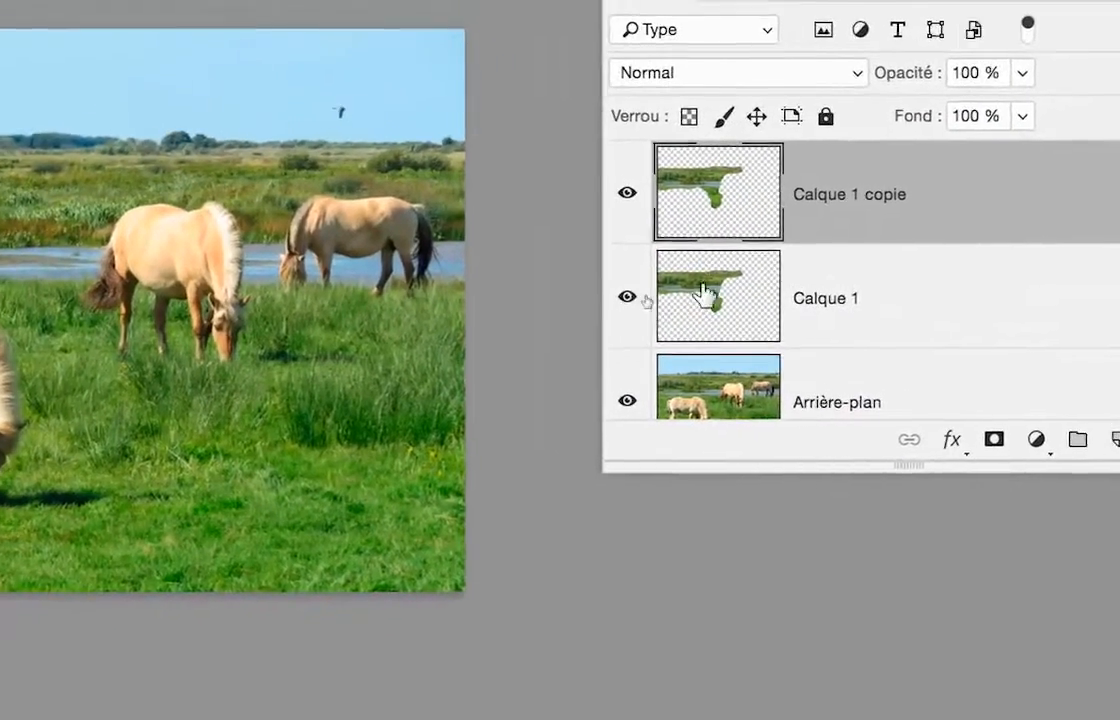
pyautogui.click(639, 275)
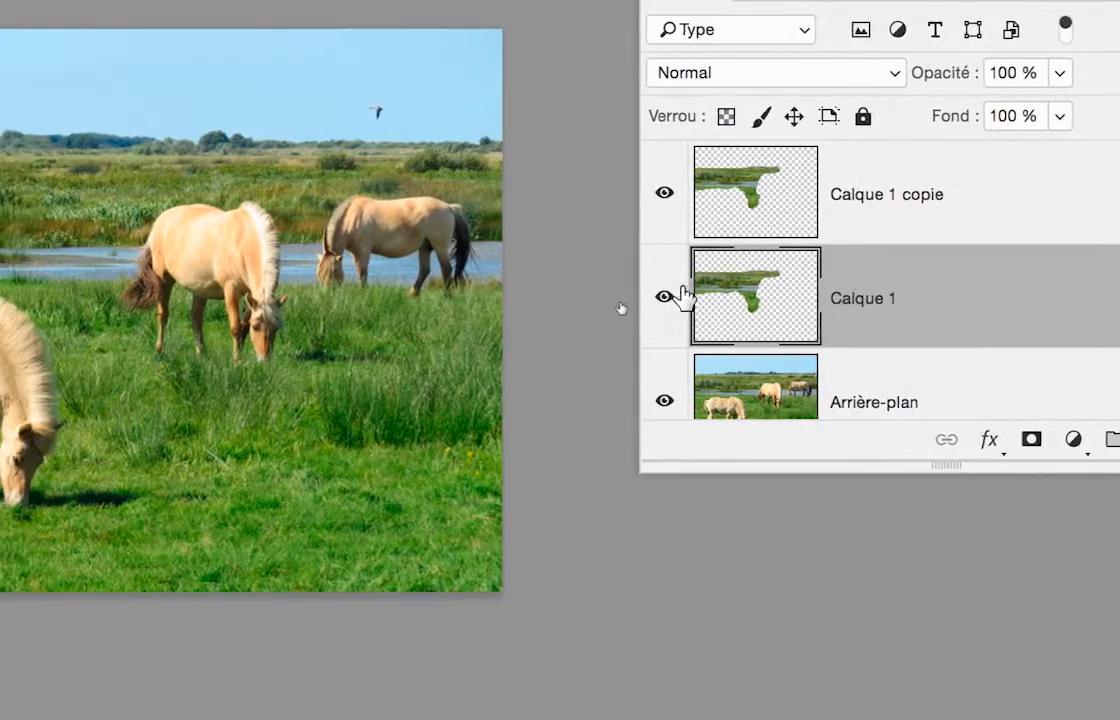
pyautogui.click(643, 290)
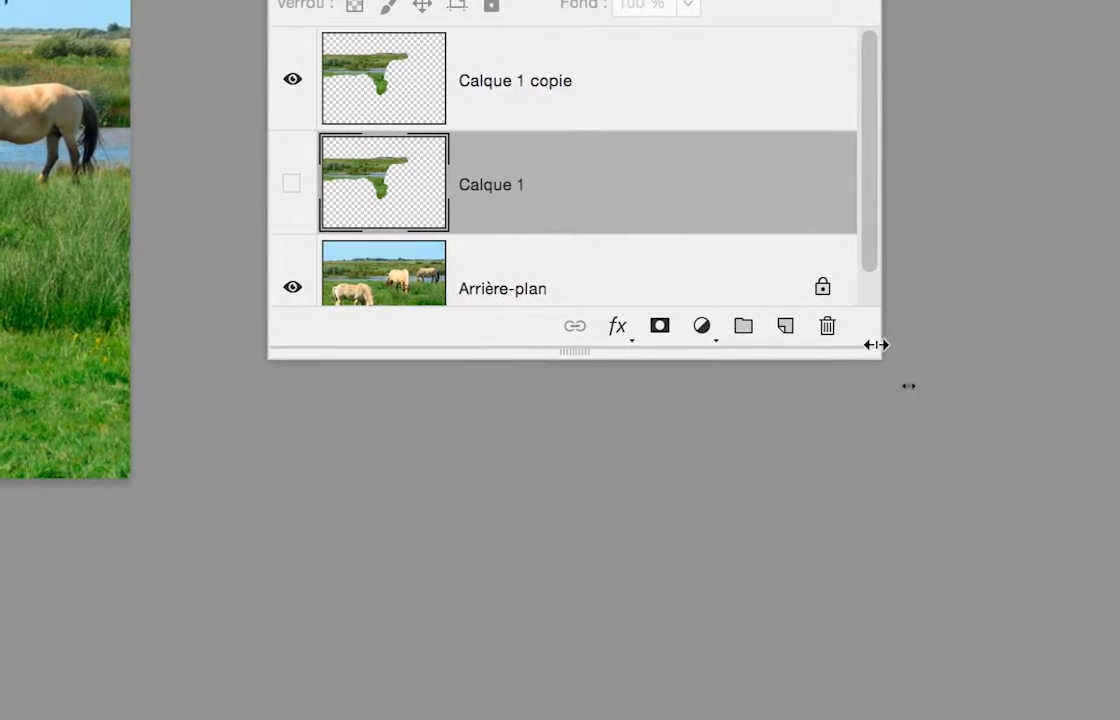
# Enlarge the Layers panel to show all layers, select Calque 1 copie and move the panel away from the photo
pyautogui.moveTo(876, 345); pyautogui.dragTo(895, 555)
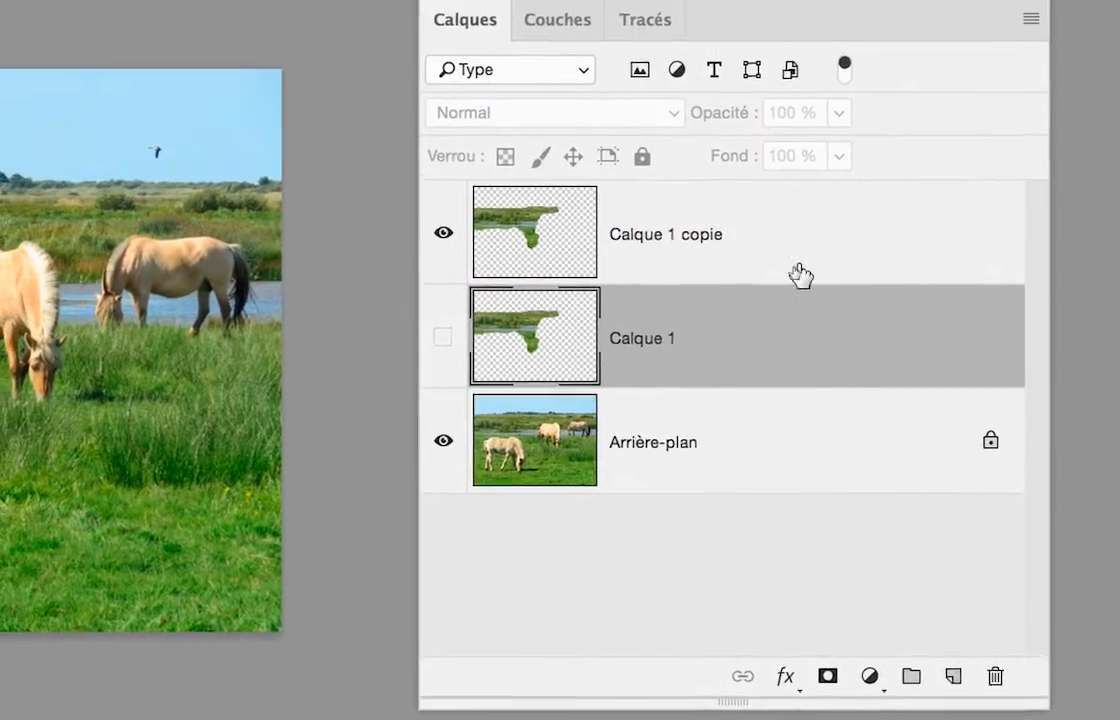
pyautogui.click(761, 143)
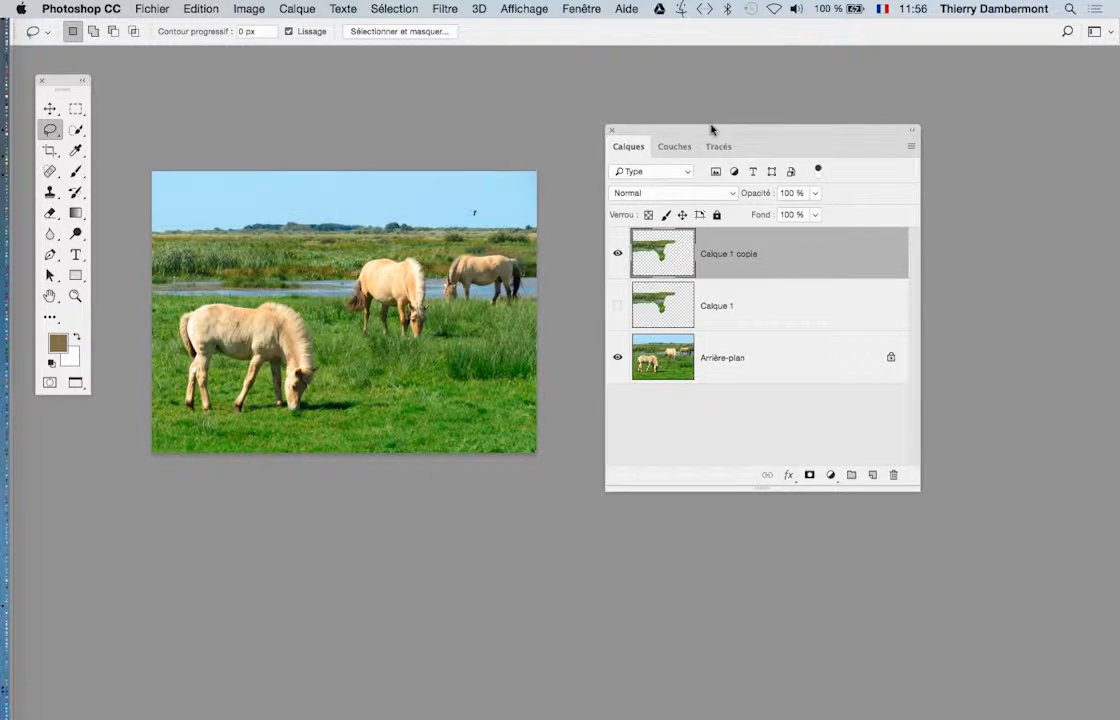
pyautogui.moveTo(712, 128); pyautogui.dragTo(870, 152)
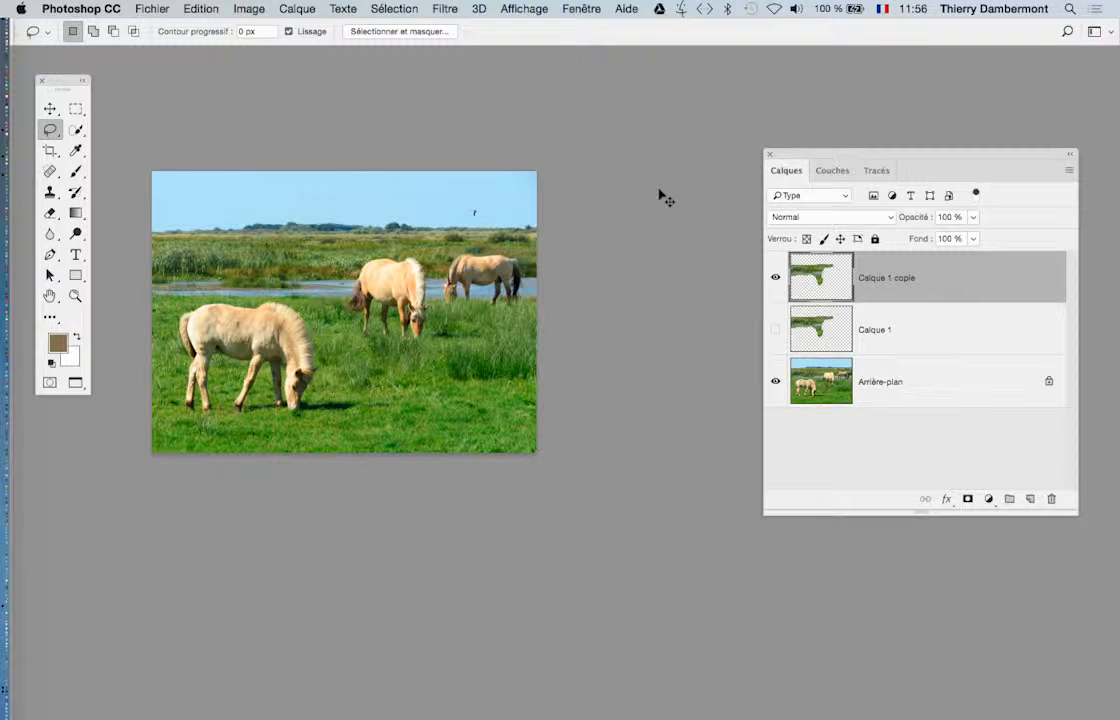
# Try to stretch Calque 1 copie horizontally to about 191% with Free Transform to cover the two rear horses
pyautogui.press('super+t')
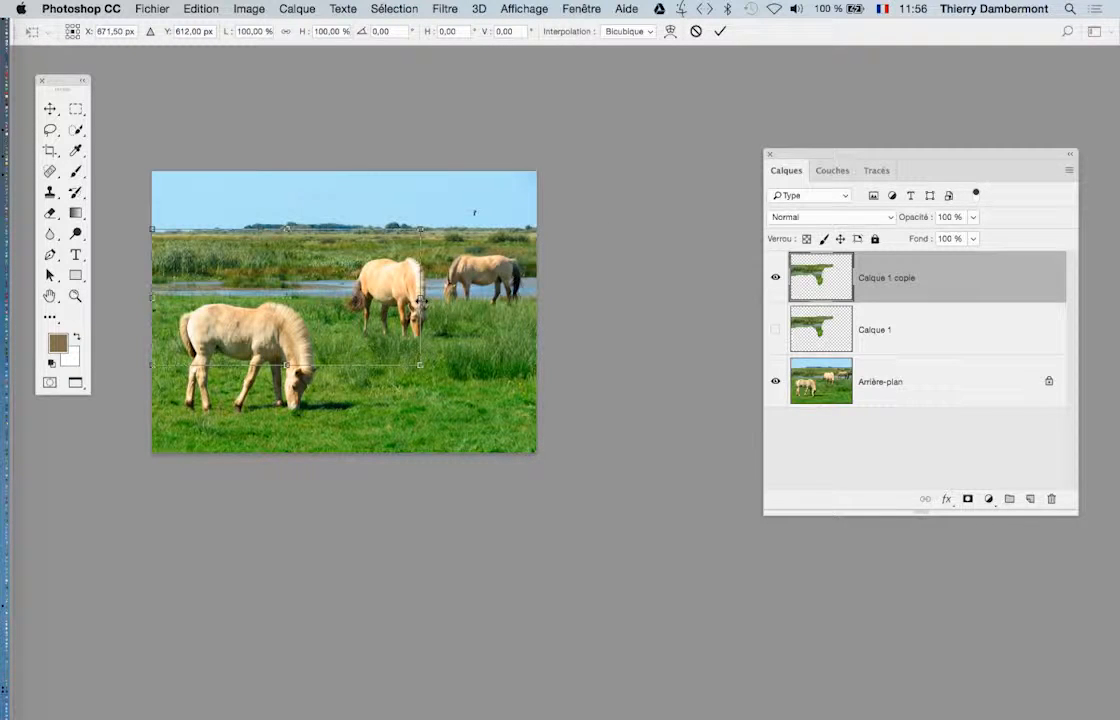
pyautogui.moveTo(420, 298); pyautogui.dragTo(680, 298)
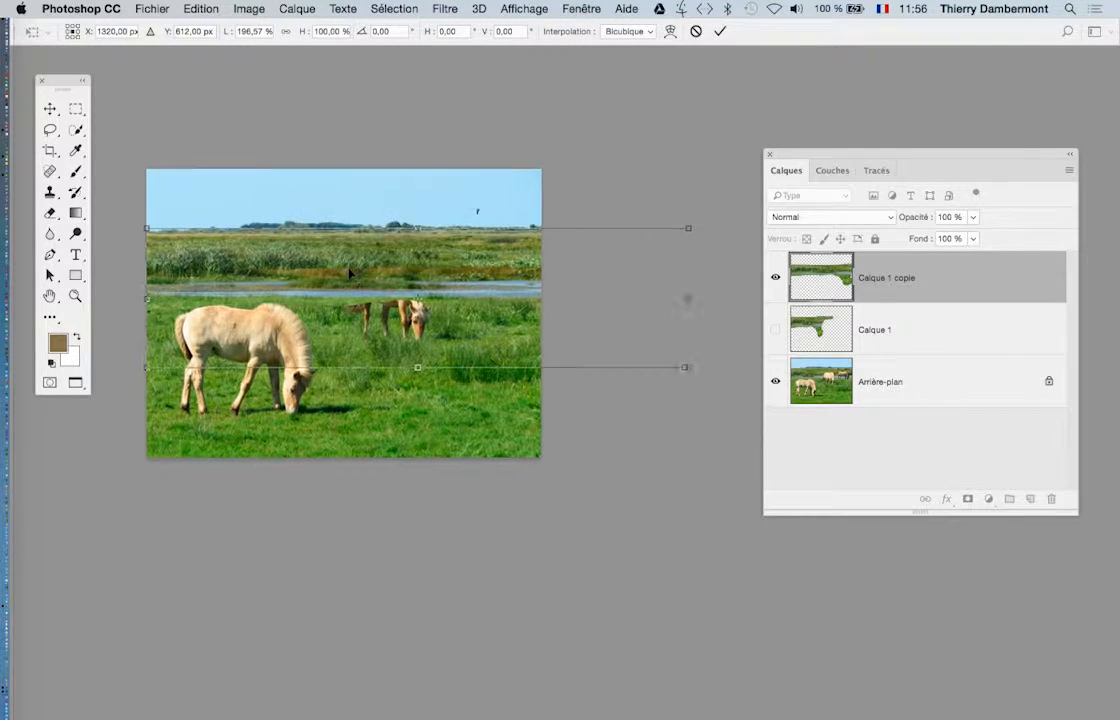
pyautogui.scroll(2, 349, 272)
pyautogui.moveTo(341, 279); pyautogui.dragTo(582, 253)
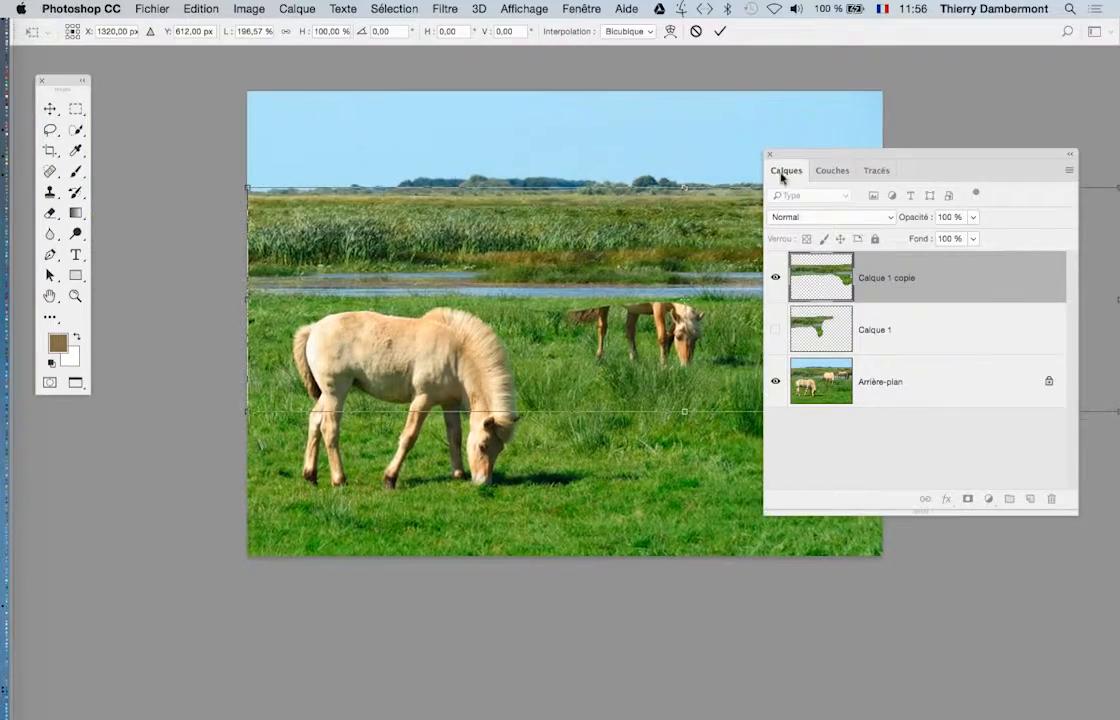
pyautogui.moveTo(795, 158); pyautogui.dragTo(935, 165)
pyautogui.scroll(2, 617, 291)
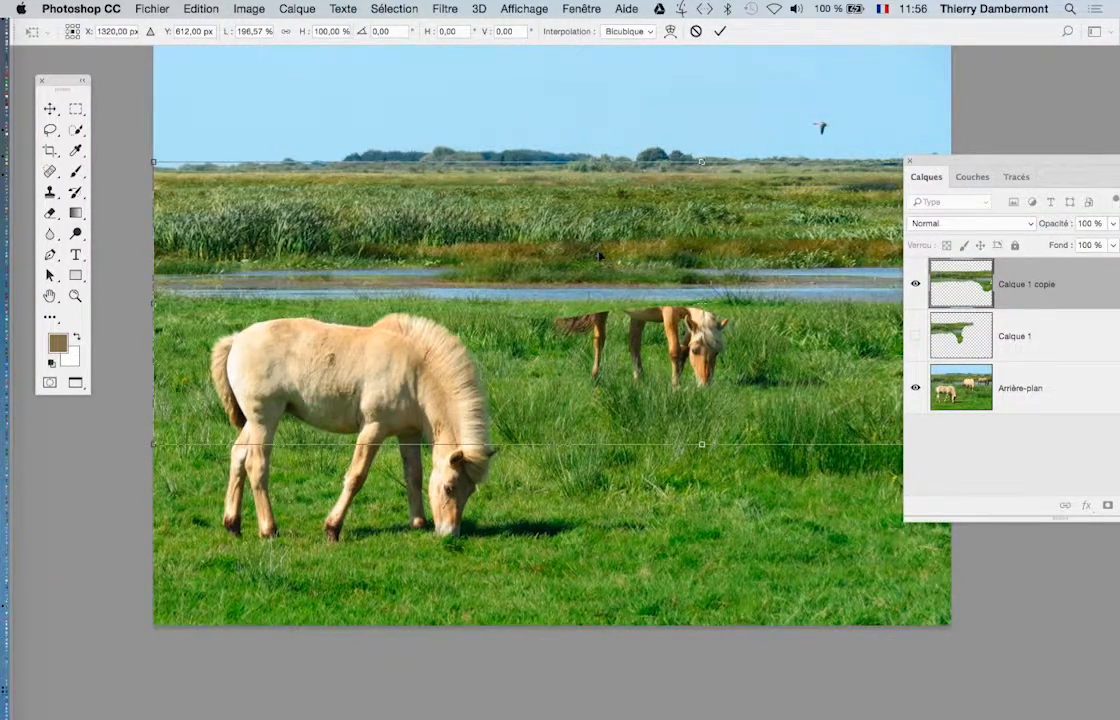
pyautogui.scroll(-4, 600, 256)
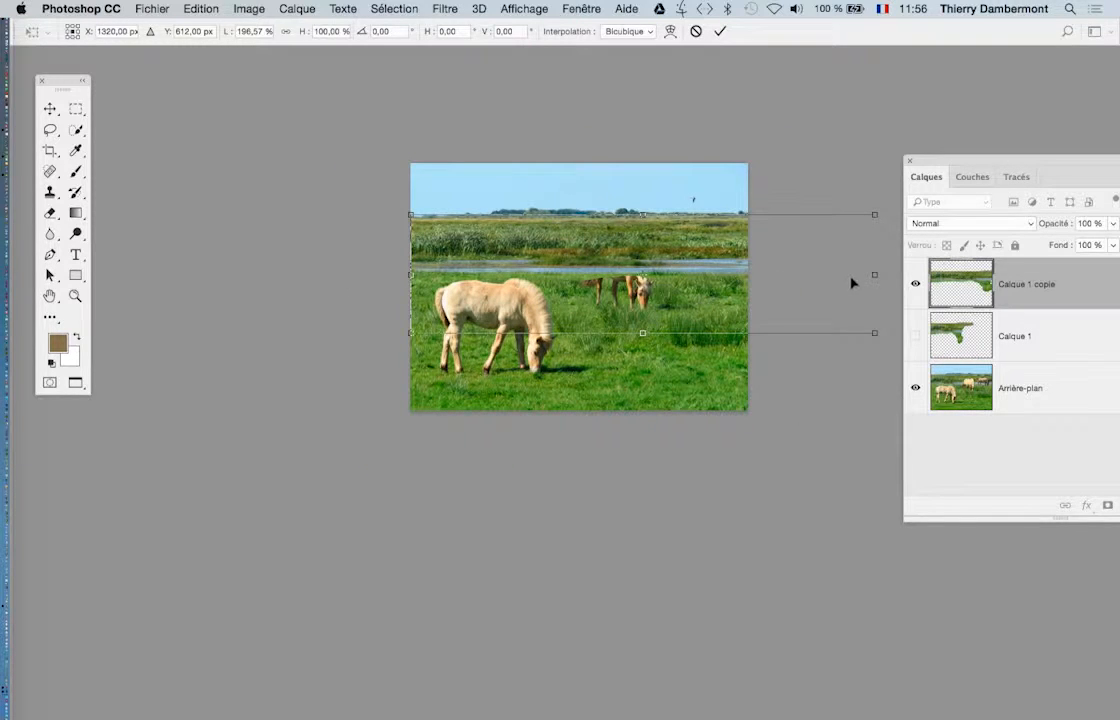
pyautogui.moveTo(878, 274)
pyautogui.mouseDown()
pyautogui.moveTo(600, 278)
pyautogui.moveTo(870, 283)
pyautogui.moveTo(832, 290)
pyautogui.moveTo(864, 290)
pyautogui.mouseUp()
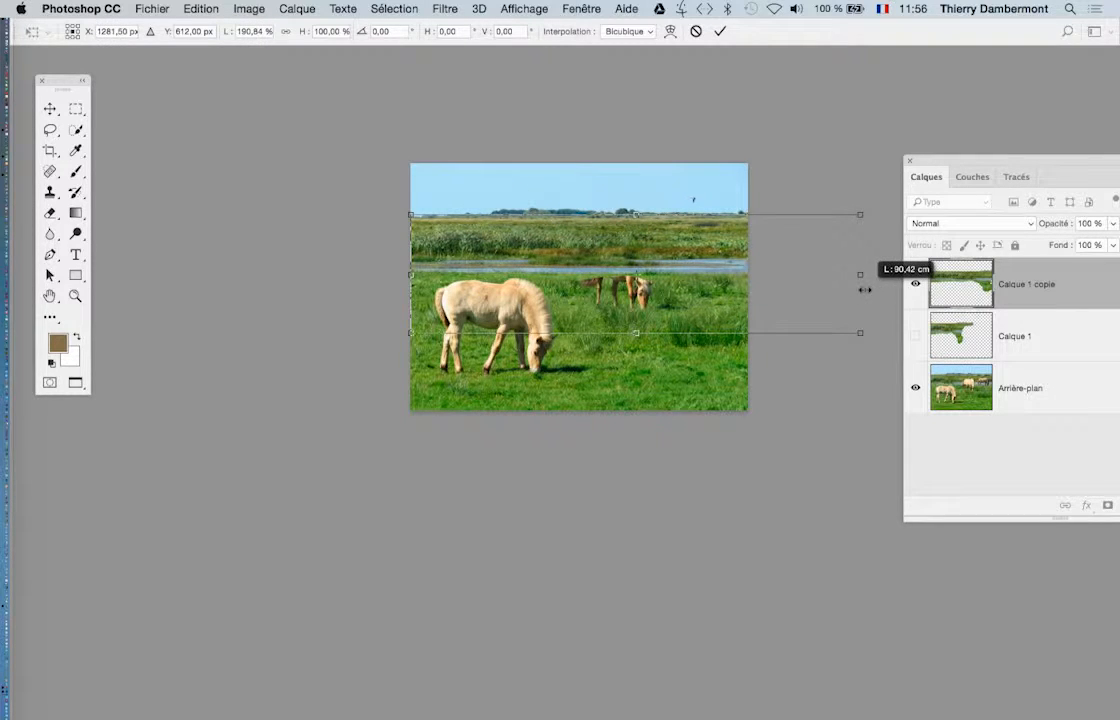
pyautogui.scroll(6, 595, 278)
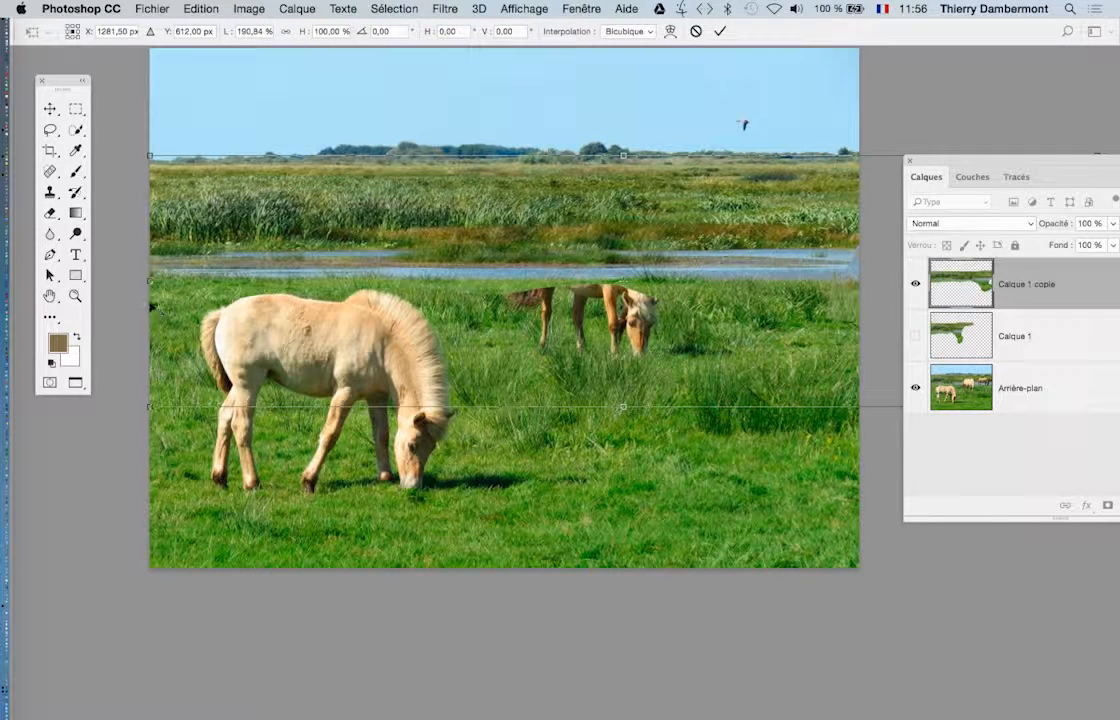
pyautogui.press('Return')
pyautogui.press('l')
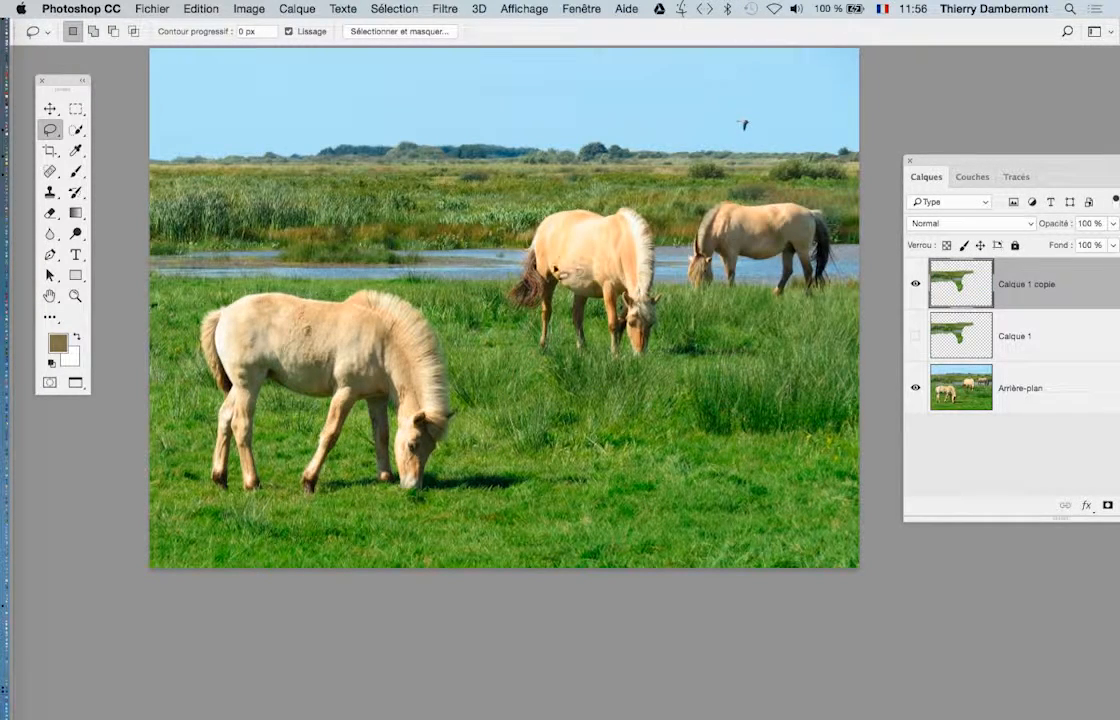
# Move Calque 1 copie horizontally with the Move tool so the copied marsh and water cover the rear horses
pyautogui.scroll(-6, 560, 273)
pyautogui.moveTo(540, 273); pyautogui.dragTo(486, 272)
pyautogui.scroll(2, 490, 270)
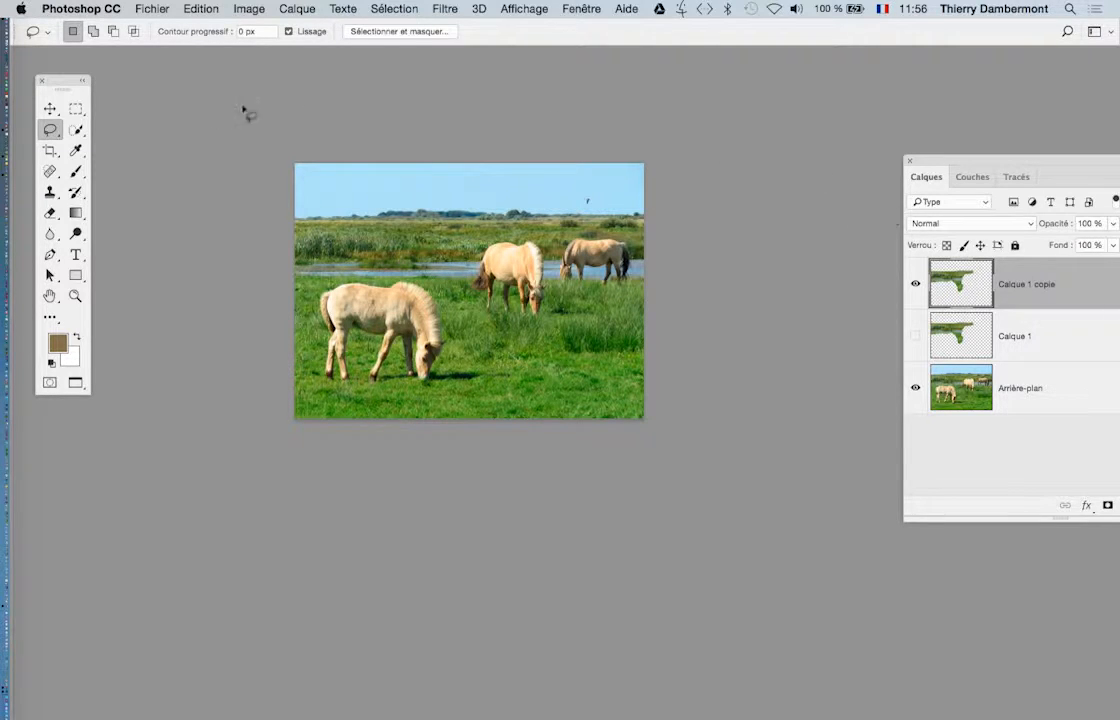
pyautogui.click(50, 110)
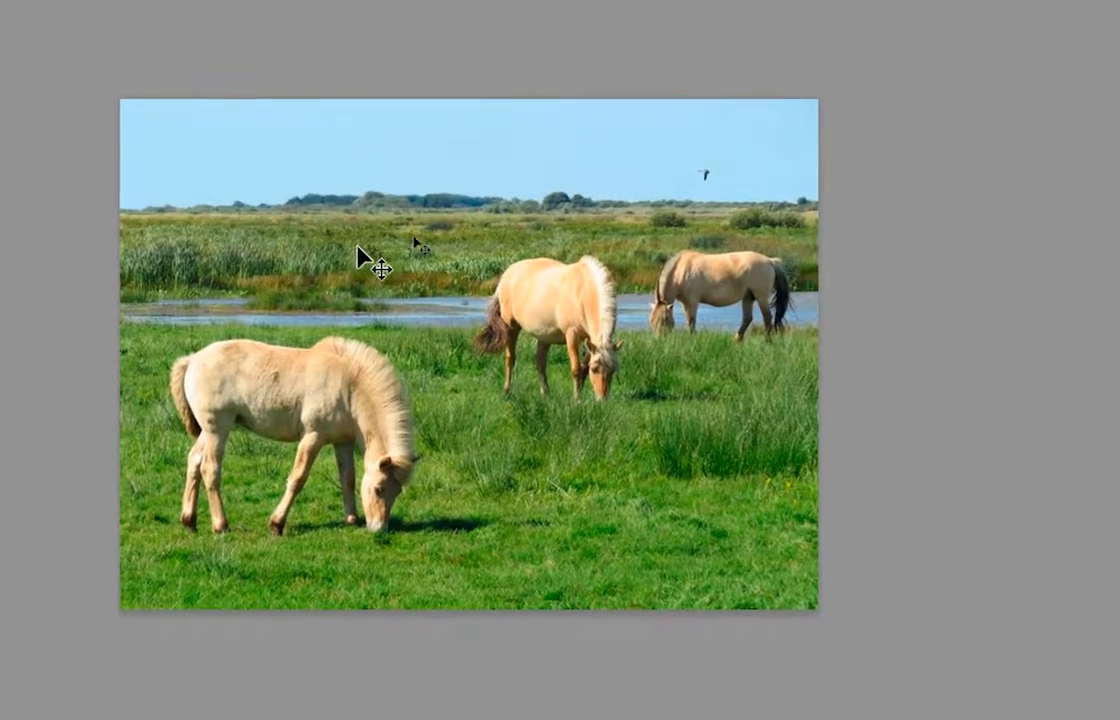
pyautogui.moveTo(359, 248); pyautogui.dragTo(520, 258)
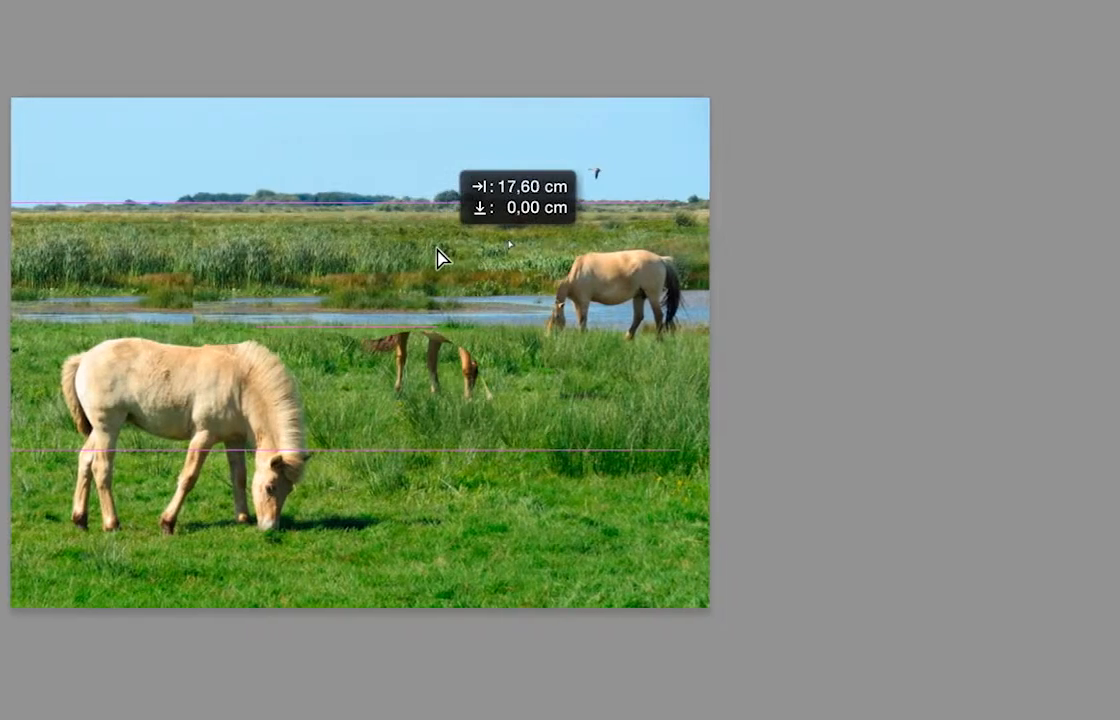
pyautogui.moveTo(440, 258); pyautogui.dragTo(473, 257)
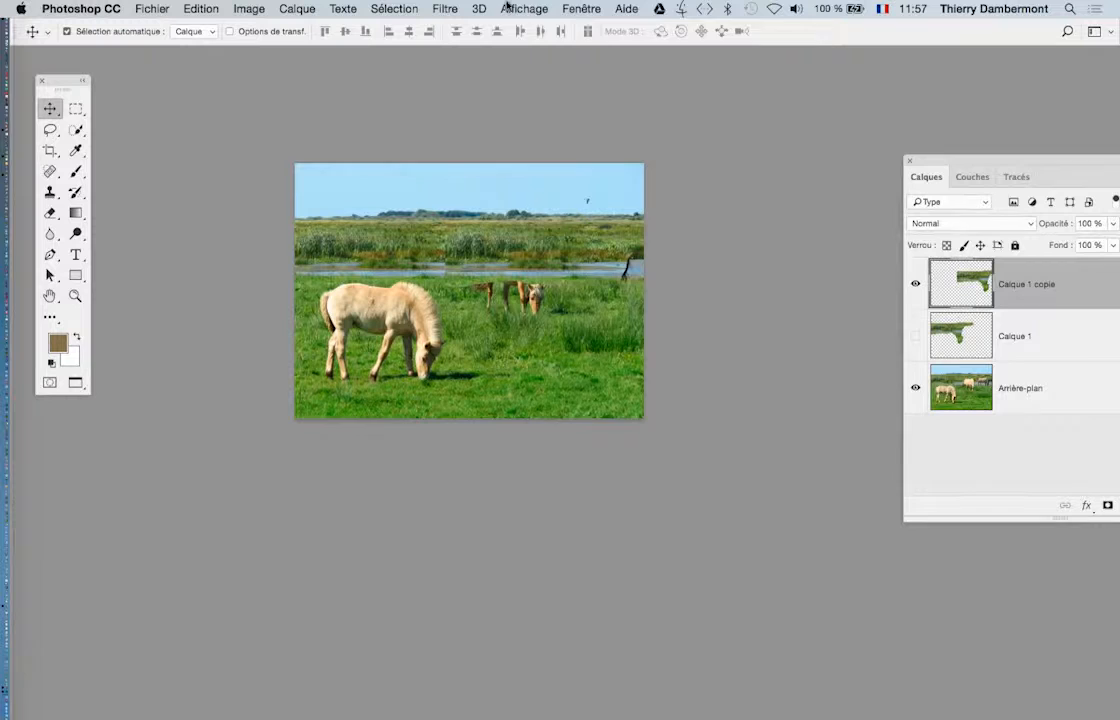
# Turn off the smart guides (Repères commentés) and shift the copied marsh strip slightly over the far horse
pyautogui.click(507, 7)
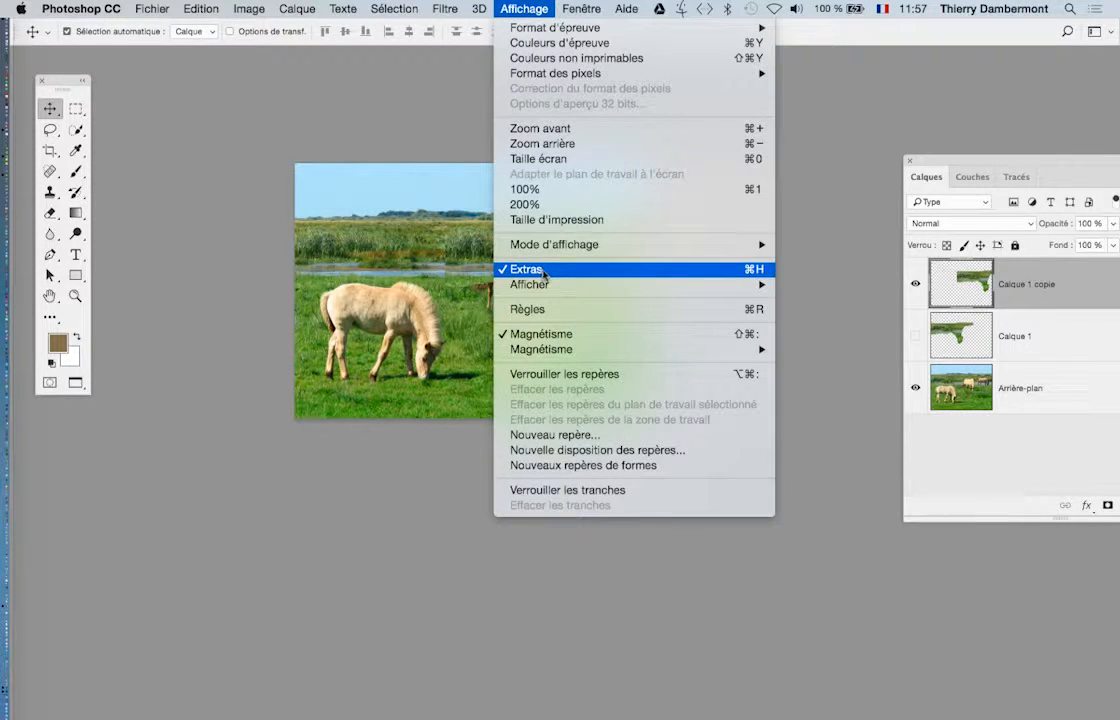
pyautogui.moveTo(549, 288)
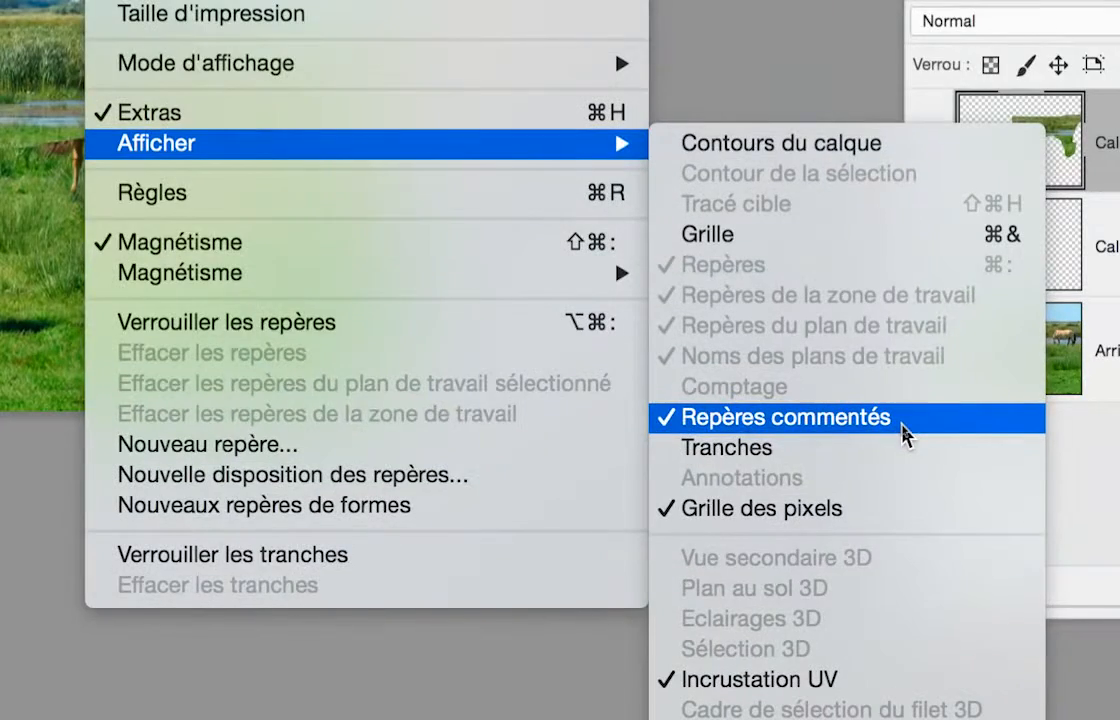
pyautogui.click(903, 428)
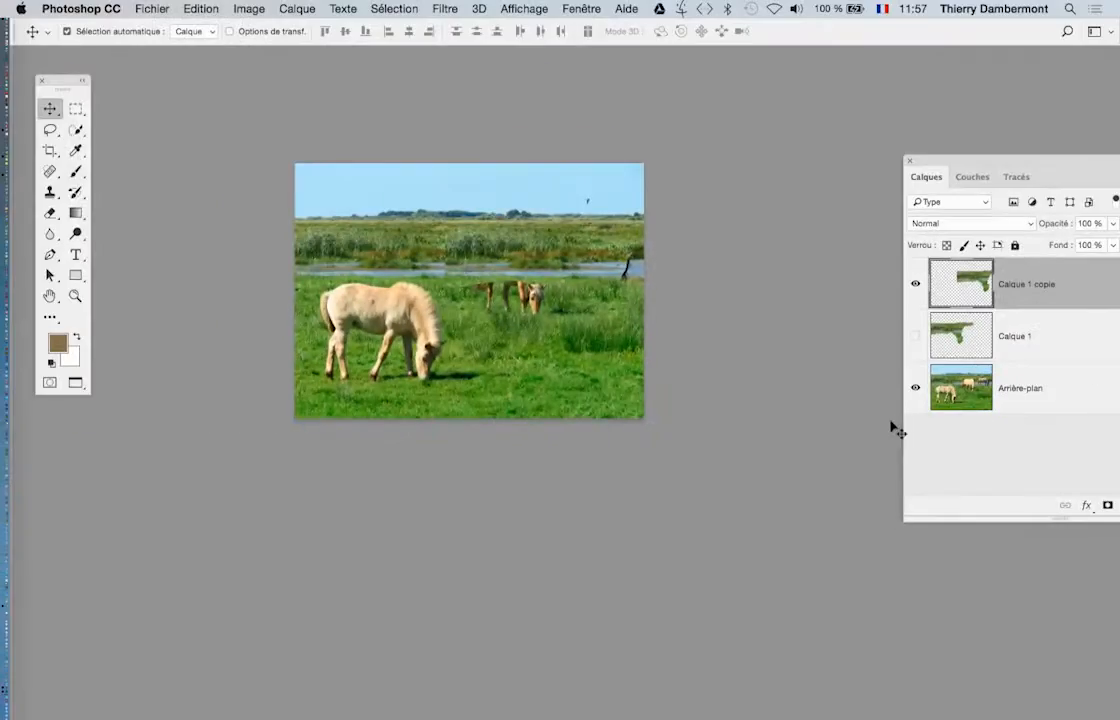
pyautogui.moveTo(562, 265)
pyautogui.mouseDown()
pyautogui.moveTo(539, 276)
pyautogui.moveTo(544, 258)
pyautogui.moveTo(569, 265)
pyautogui.moveTo(560, 262)
pyautogui.mouseUp()
# Turn off snapping (Magnétisme) and reposition Calque 1 copie to hide the far horse and line up with the horizon and water
pyautogui.click(515, 8)
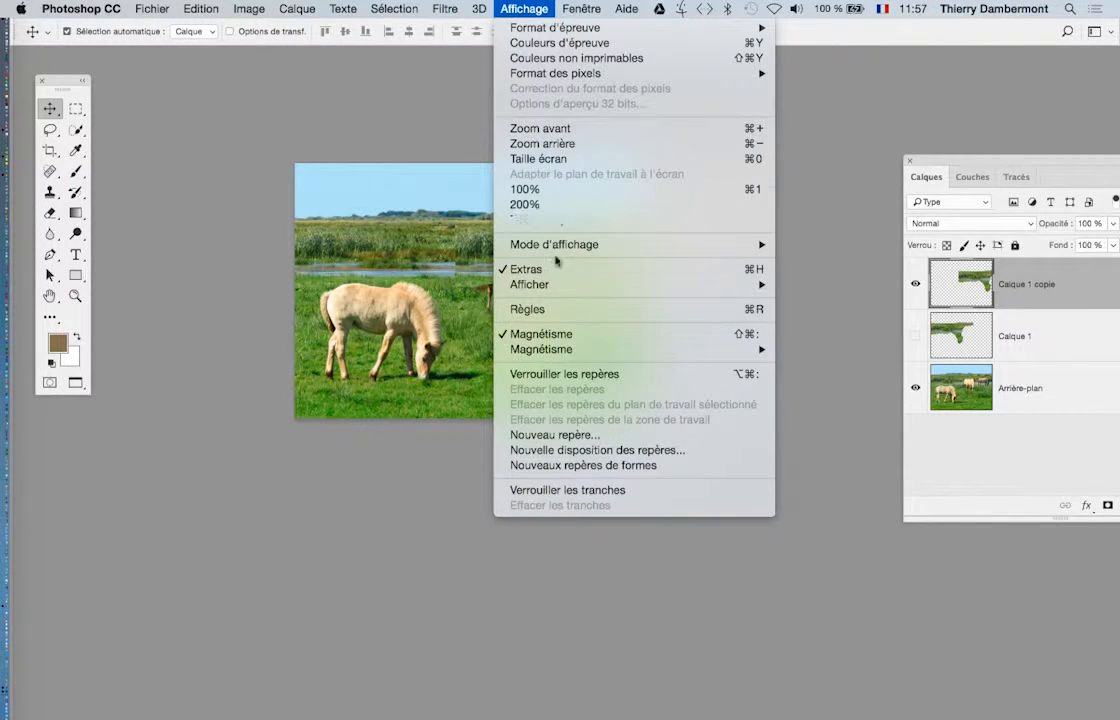
pyautogui.click(590, 343)
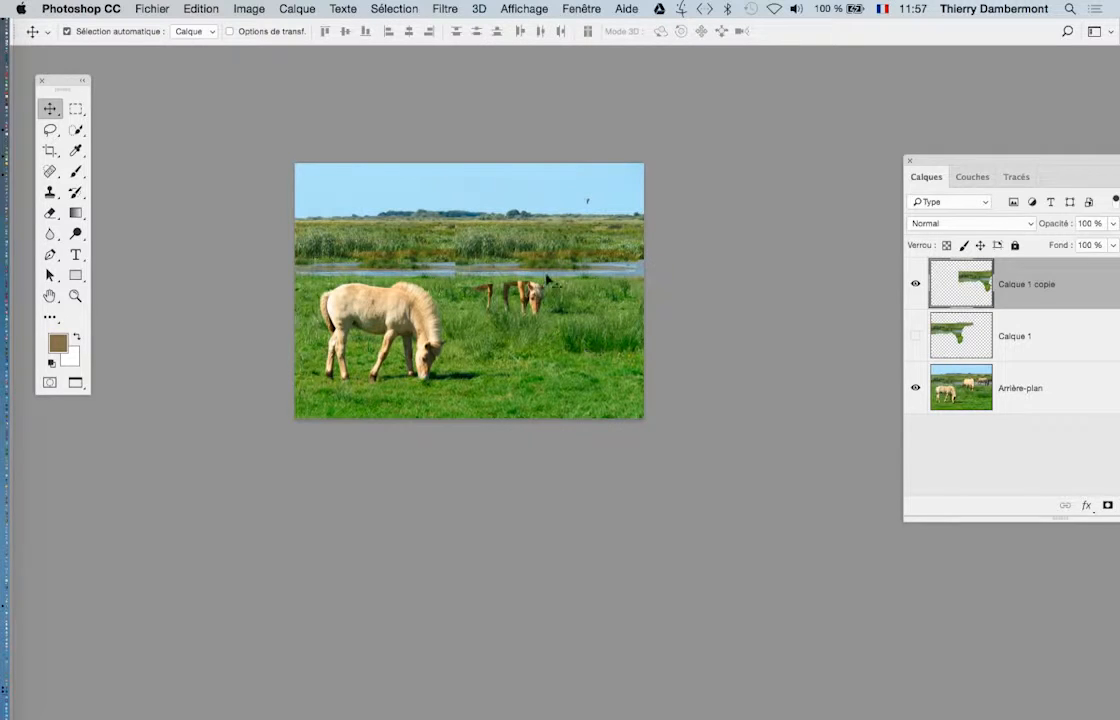
pyautogui.moveTo(538, 268)
pyautogui.mouseDown()
pyautogui.moveTo(553, 241)
pyautogui.moveTo(516, 248)
pyautogui.moveTo(566, 259)
pyautogui.moveTo(545, 240)
pyautogui.moveTo(531, 262)
pyautogui.moveTo(556, 262)
pyautogui.moveTo(543, 266)
pyautogui.moveTo(541, 230)
pyautogui.moveTo(521, 245)
pyautogui.moveTo(535, 252)
pyautogui.moveTo(485, 248)
pyautogui.moveTo(550, 247)
pyautogui.mouseUp()
pyautogui.scroll(2, 545, 257)
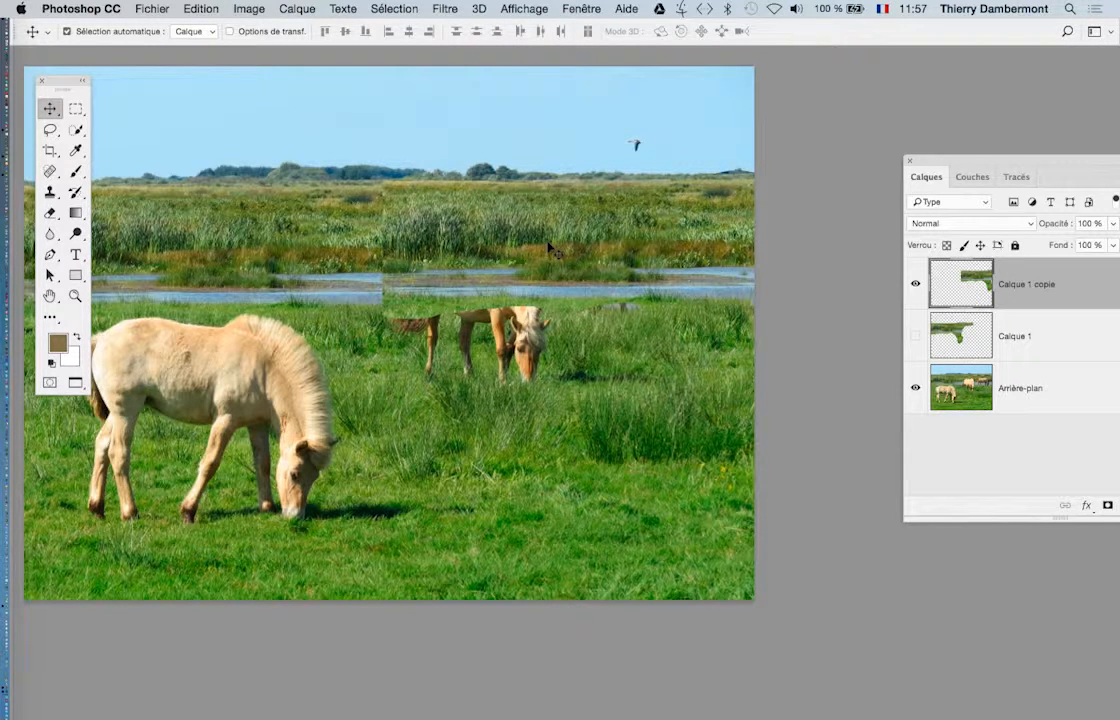
# Nudge Calque 1 copie to line up with the water and marsh, and hide the Arrière-plan layer
pyautogui.moveTo(548, 248)
pyautogui.mouseDown()
pyautogui.moveTo(513, 247)
pyautogui.moveTo(555, 243)
pyautogui.moveTo(547, 255)
pyautogui.mouseUp()
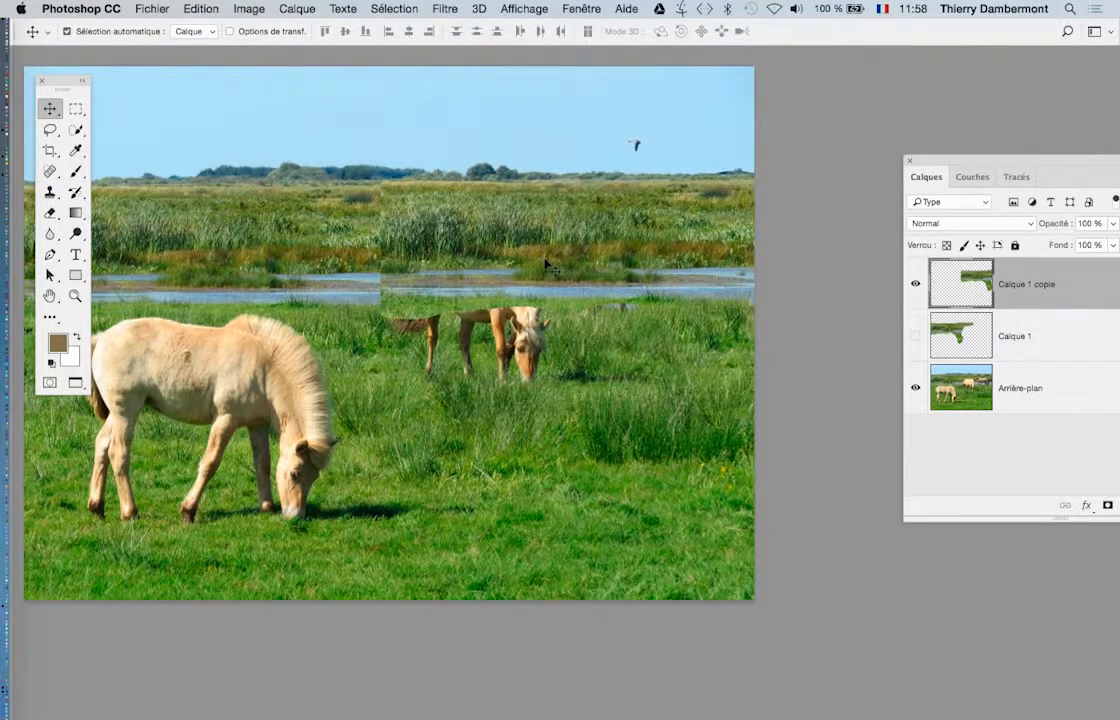
pyautogui.moveTo(940, 162); pyautogui.dragTo(774, 121)
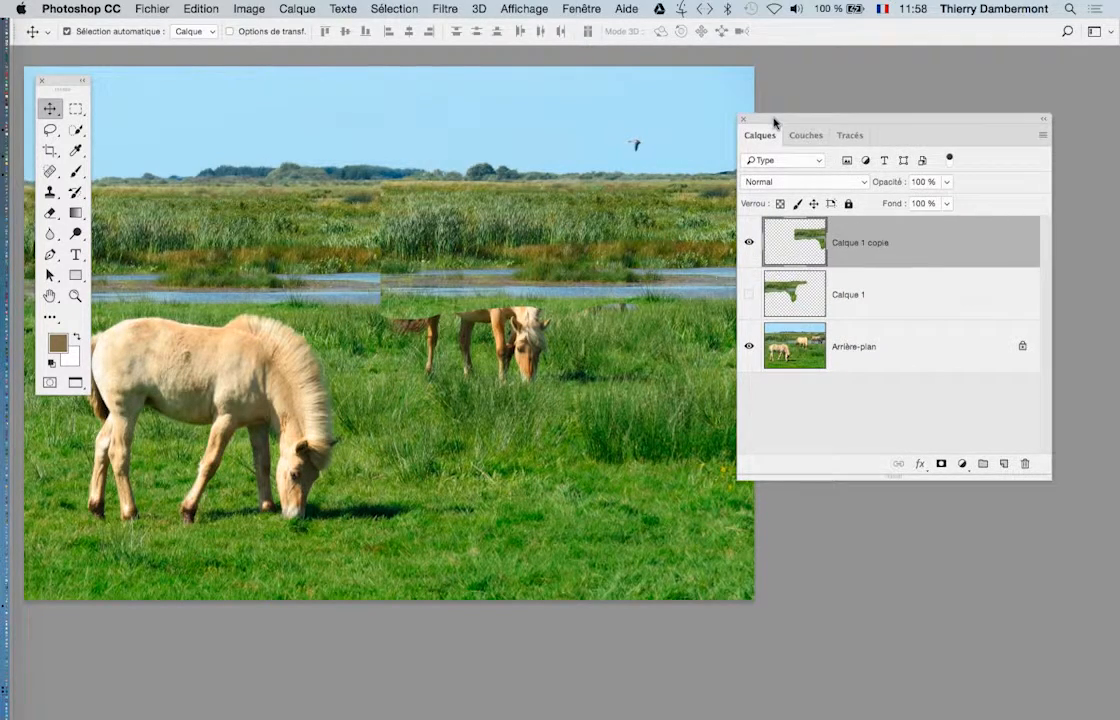
pyautogui.click(748, 347)
pyautogui.moveTo(800, 120); pyautogui.dragTo(868, 108)
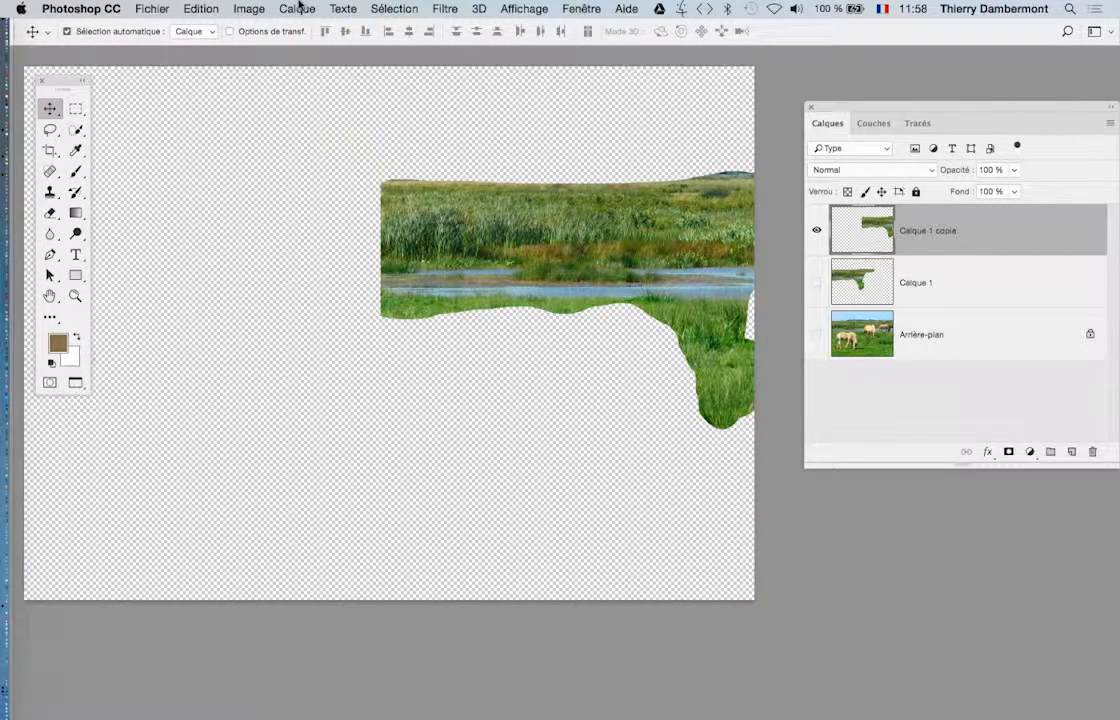
# Add a layer mask (Masque de fusion) to Calque 1 copie with the Tout faire apparaître option
pyautogui.click(298, 8)
pyautogui.moveTo(338, 237)
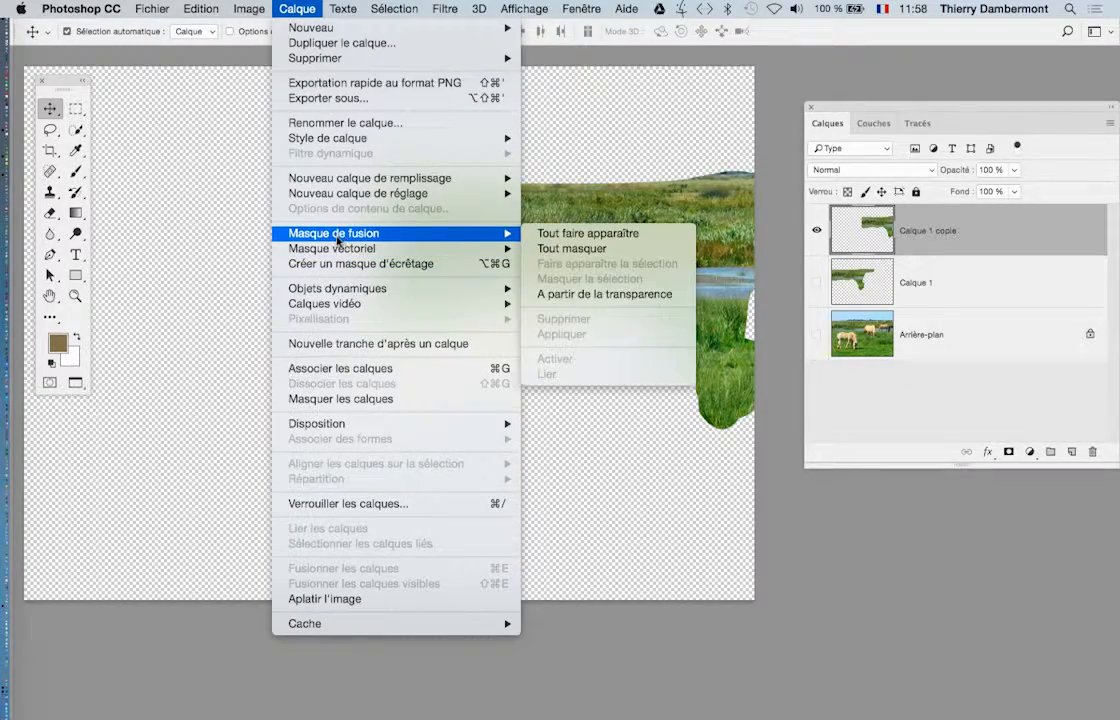
pyautogui.click(585, 233)
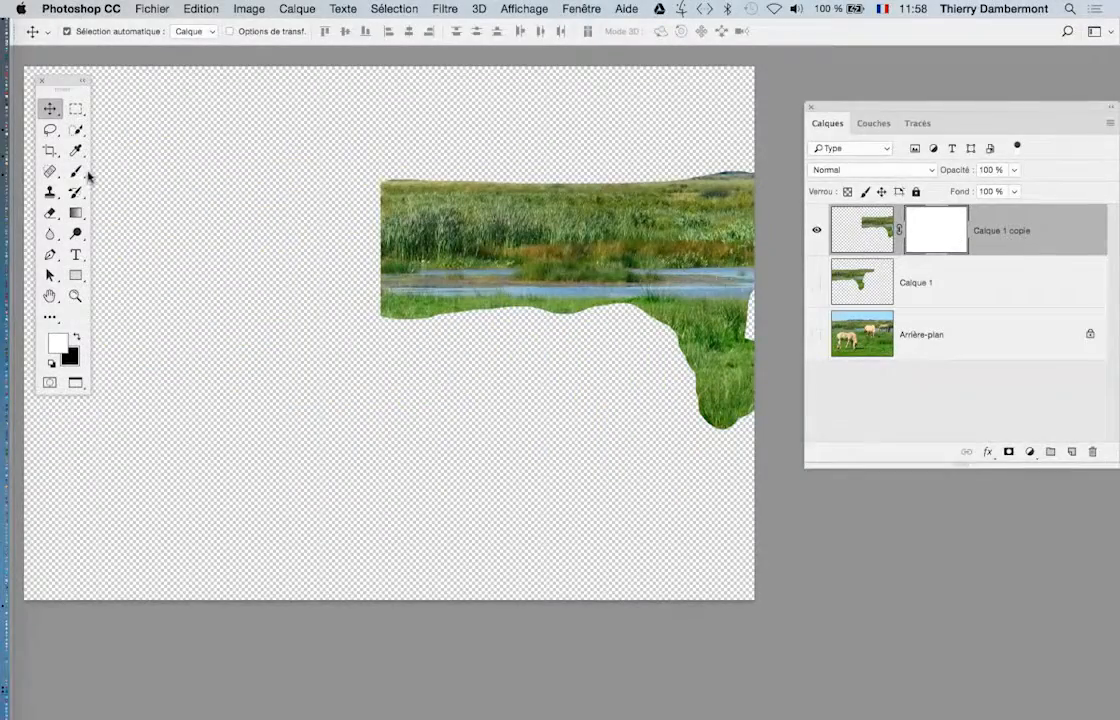
# Paint black on the mask along the marsh strip's left edge with a 209 px, 0% hardness brush, and show Arrière-plan again
pyautogui.click(76, 172)
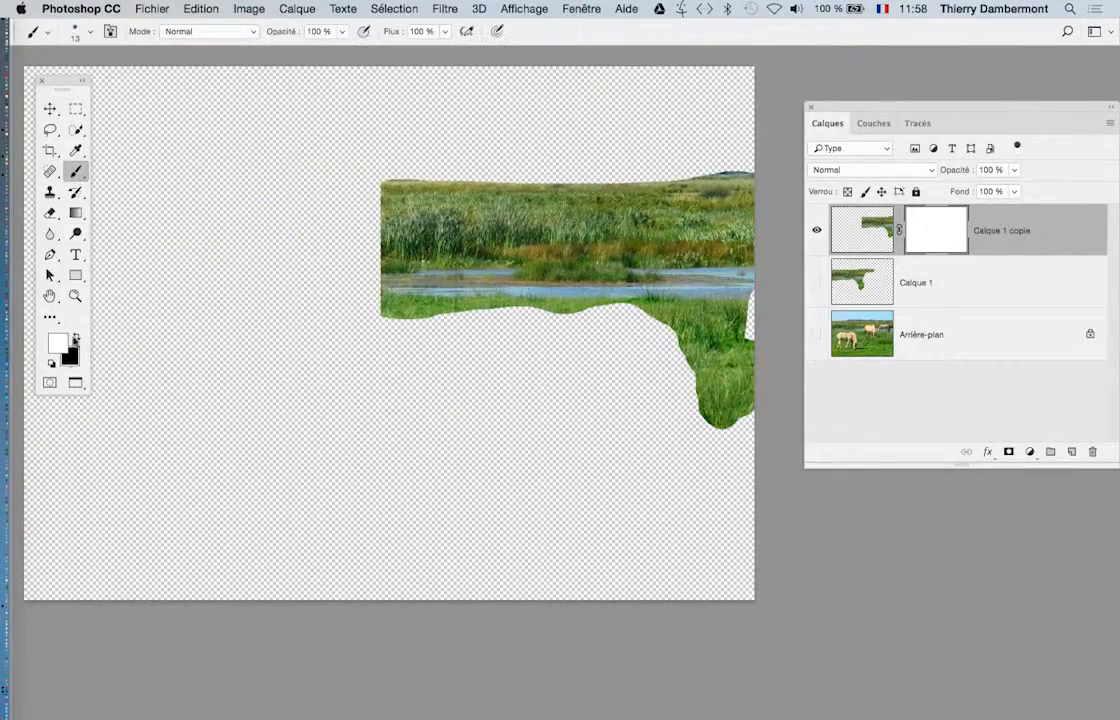
pyautogui.click(78, 340)
pyautogui.moveTo(396, 382)
pyautogui.mouseDown()
pyautogui.moveTo(430, 380)
pyautogui.moveTo(458, 285)
pyautogui.mouseUp()
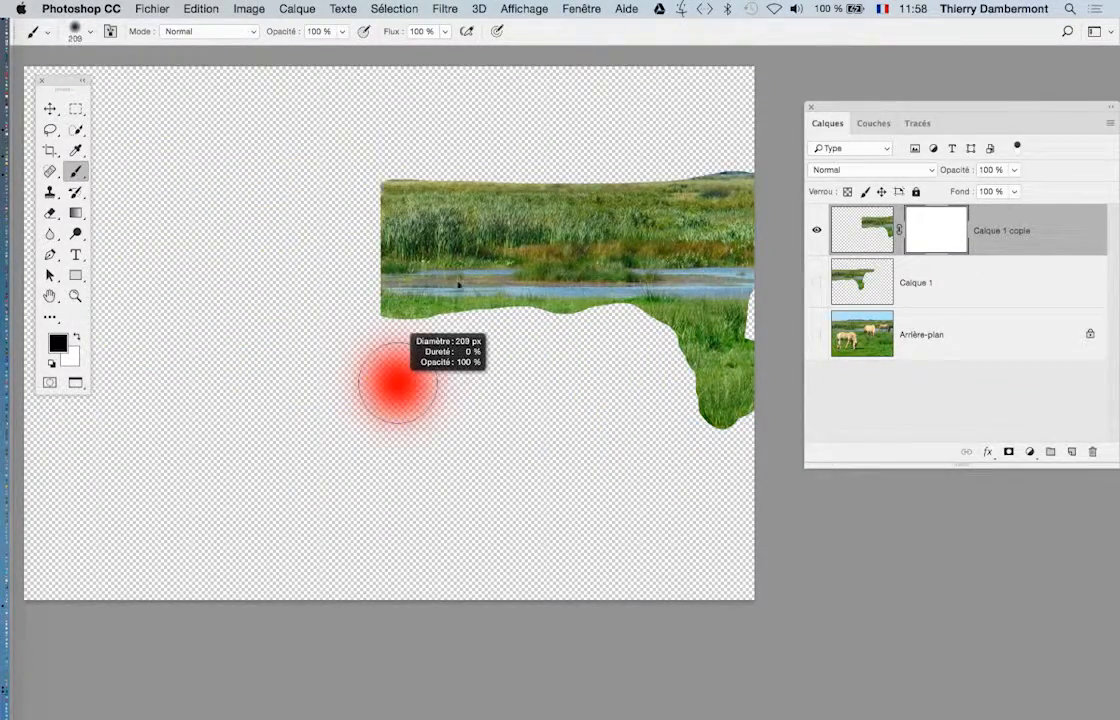
pyautogui.moveTo(355, 198)
pyautogui.mouseDown()
pyautogui.moveTo(398, 338)
pyautogui.moveTo(355, 328)
pyautogui.mouseUp()
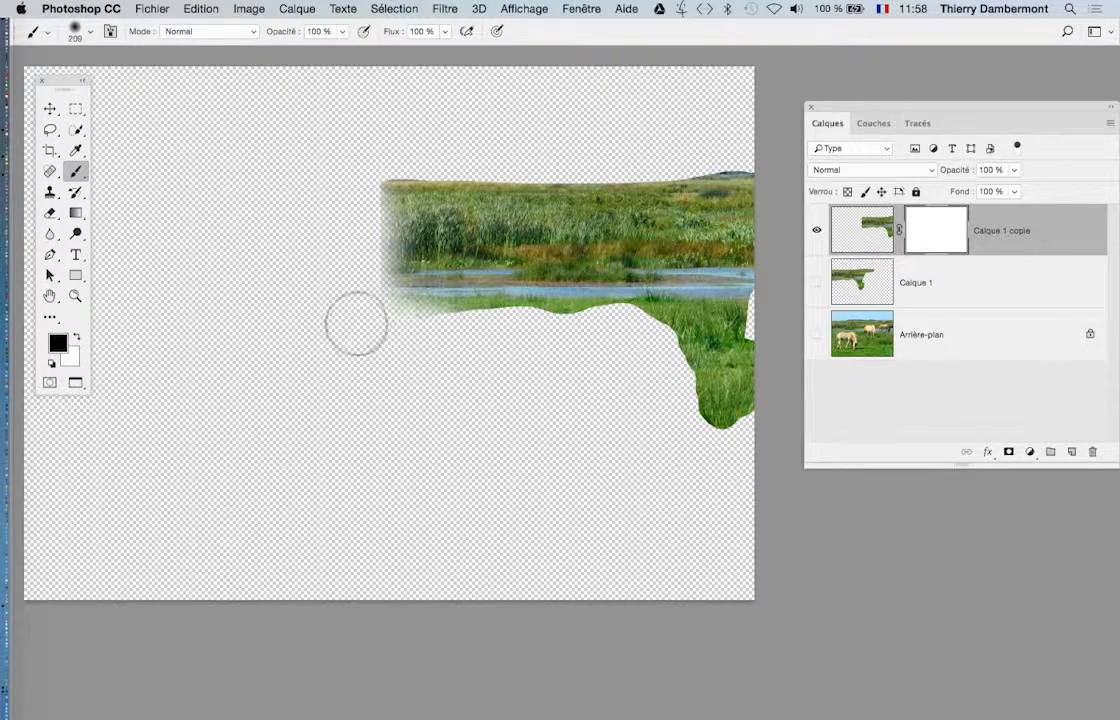
pyautogui.click(817, 335)
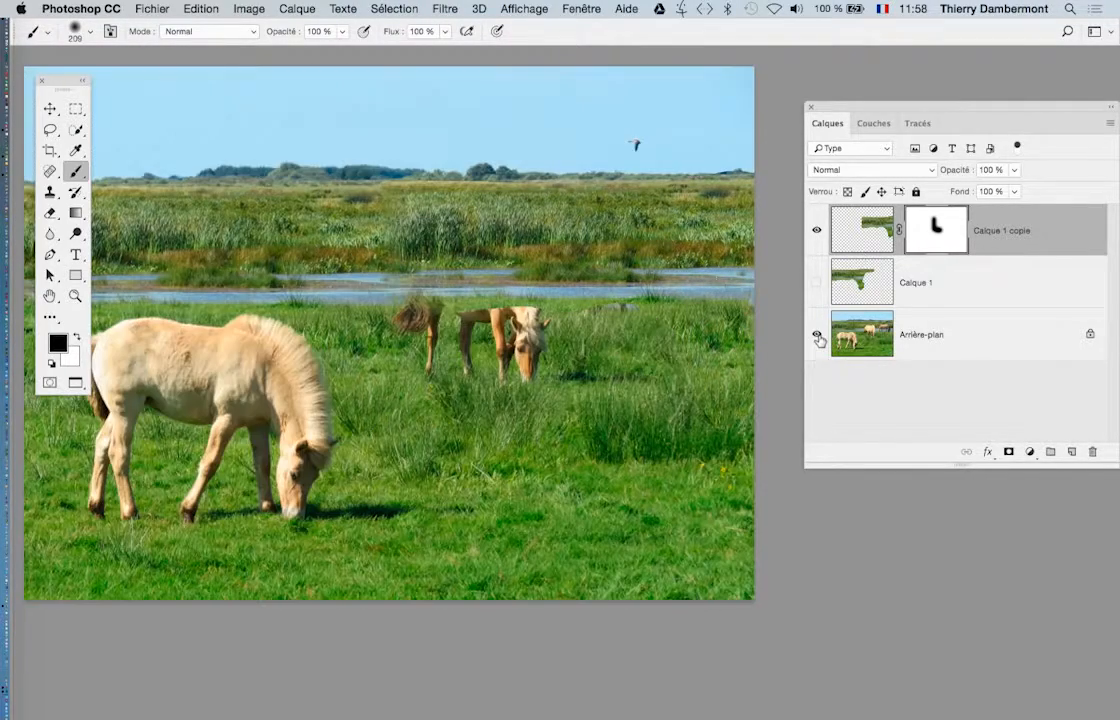
# Soften the strip's upper and lower right edges by painting black on the mask, hiding Arrière-plan while painting and showing it again
pyautogui.click(817, 336)
pyautogui.click(817, 336)
pyautogui.moveTo(766, 303)
pyautogui.mouseDown()
pyautogui.moveTo(697, 346)
pyautogui.moveTo(767, 370)
pyautogui.mouseUp()
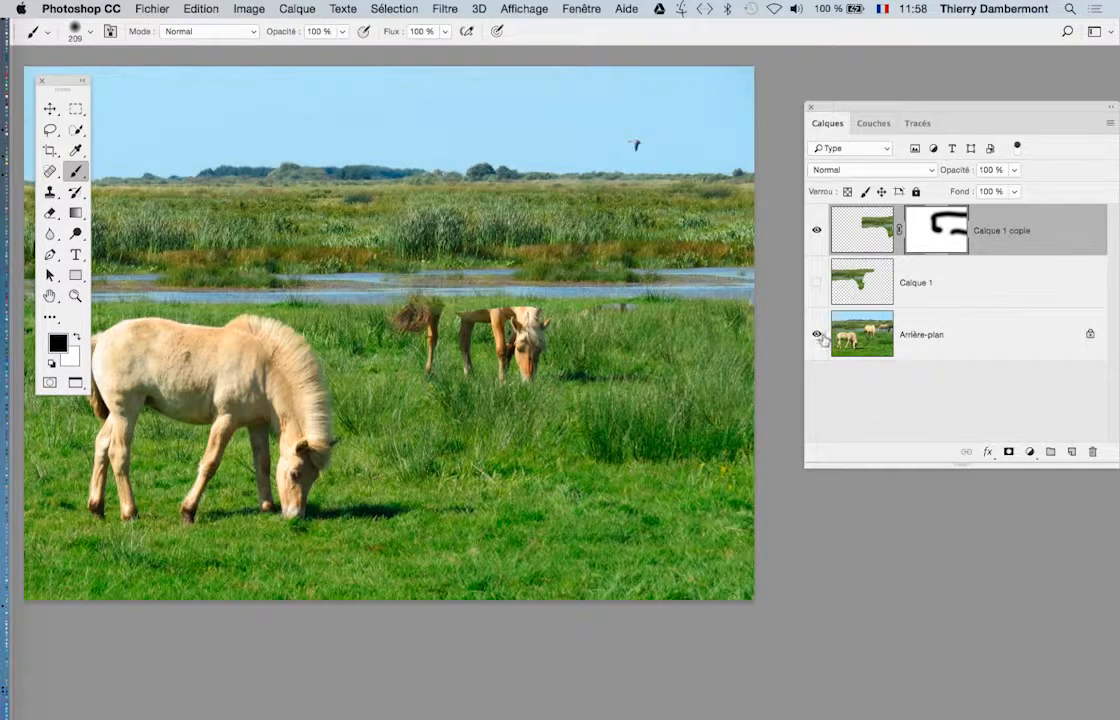
pyautogui.click(817, 335)
pyautogui.click(817, 337)
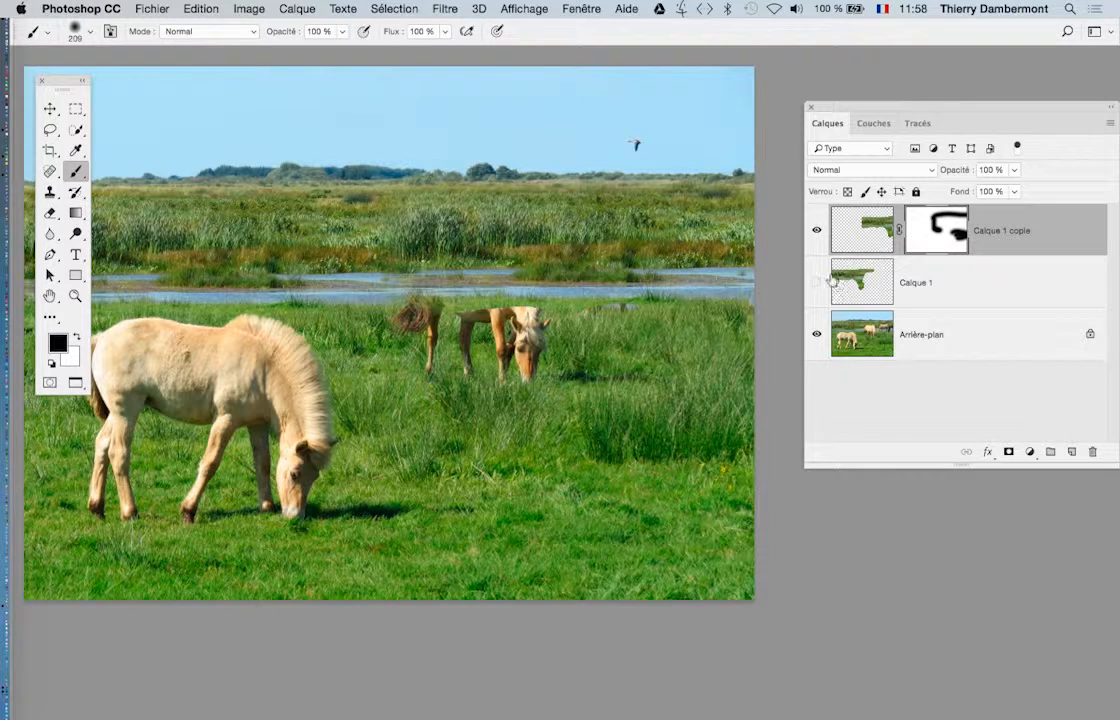
# Compare the photo with and without the masked Calque 1 copie to check the blend over the rear horses
pyautogui.click(817, 232)
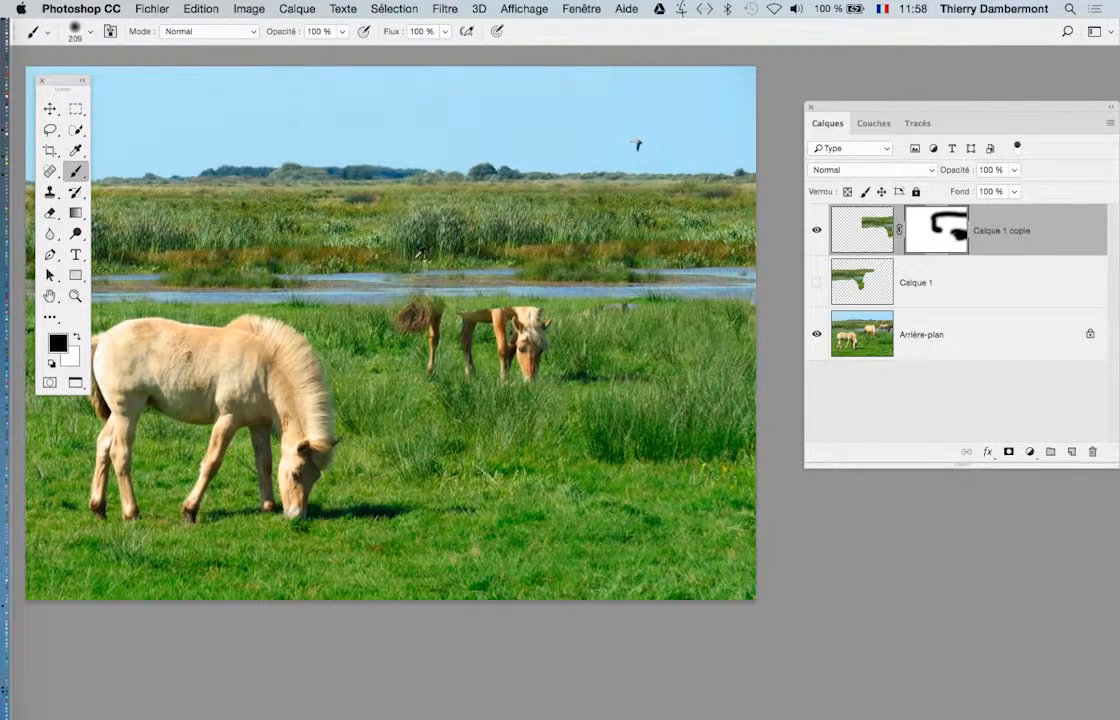
pyautogui.scroll(-2, 425, 255)
pyautogui.scroll(-3, 425, 258)
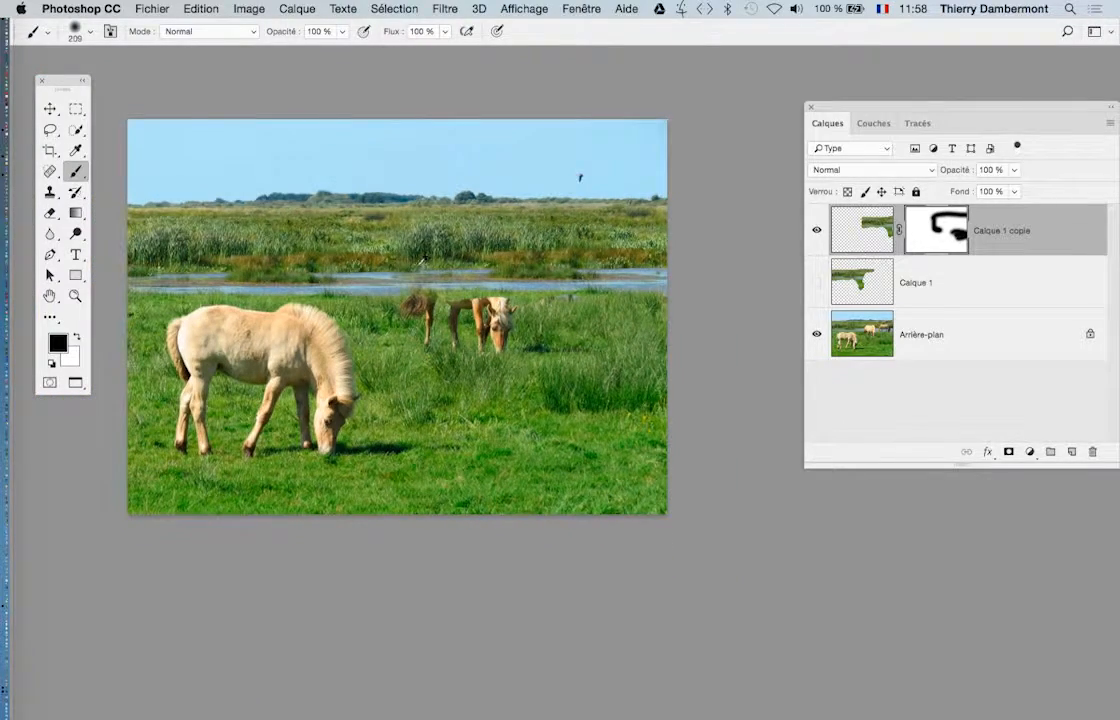
pyautogui.moveTo(364, 254); pyautogui.dragTo(446, 244)
pyautogui.scroll(2, 441, 235)
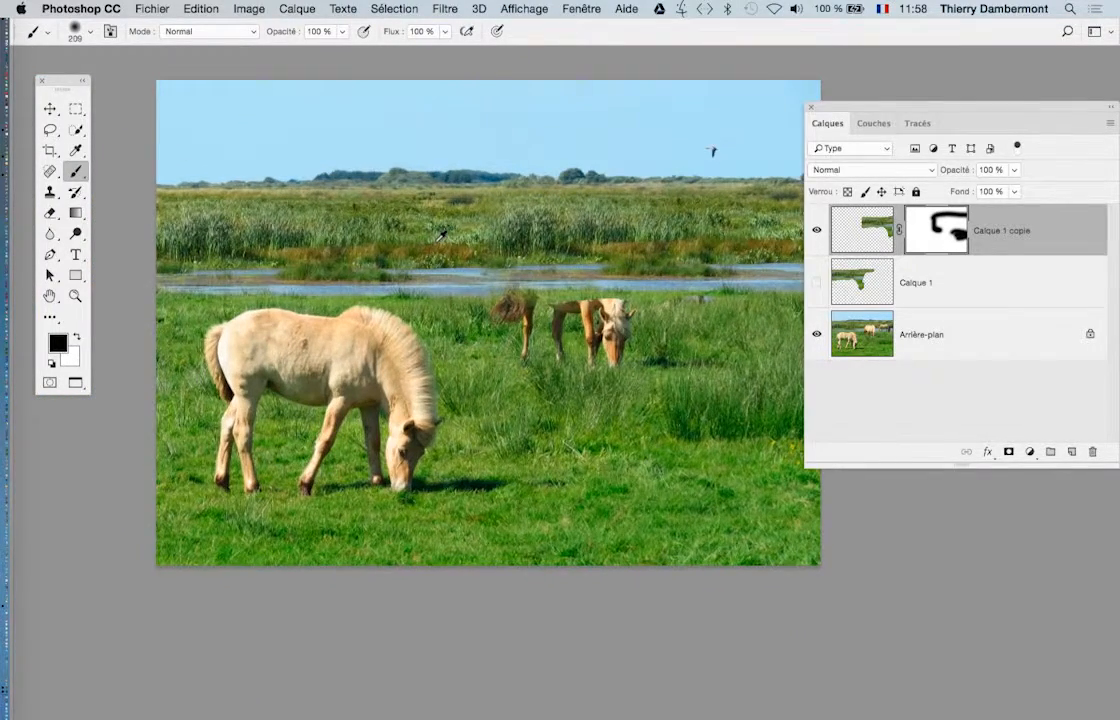
pyautogui.moveTo(842, 106); pyautogui.dragTo(897, 103)
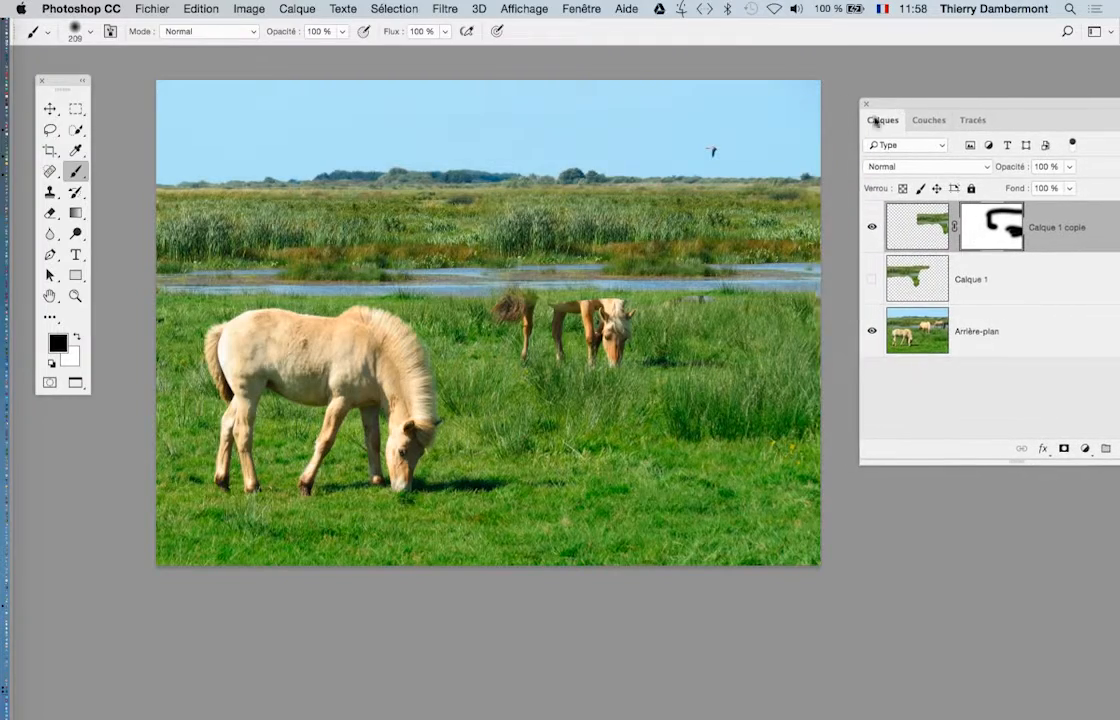
pyautogui.scroll(1, 478, 212)
pyautogui.moveTo(478, 257); pyautogui.dragTo(445, 265)
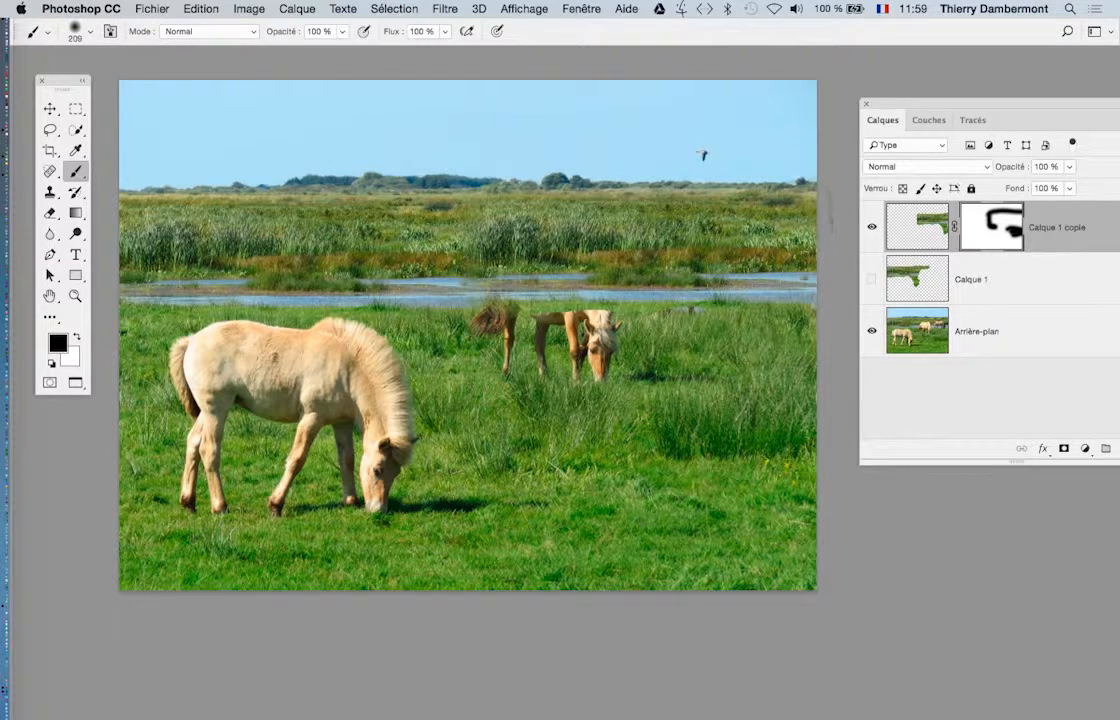
pyautogui.moveTo(645, 273); pyautogui.dragTo(588, 265)
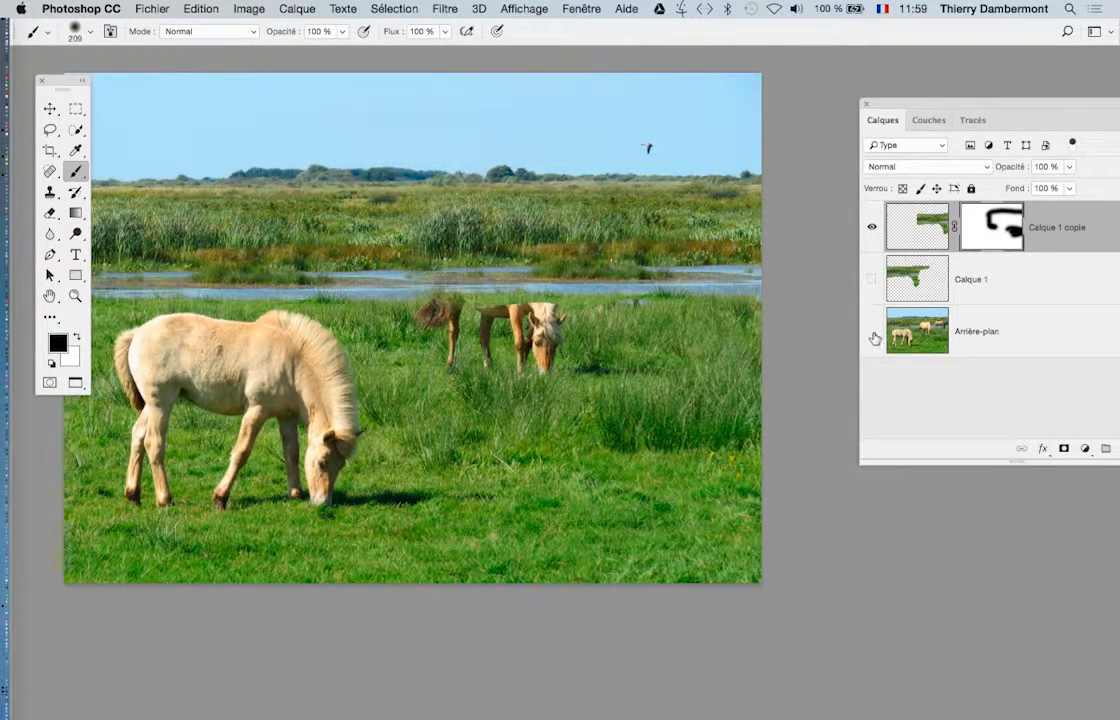
pyautogui.click(873, 337)
pyautogui.click(872, 227)
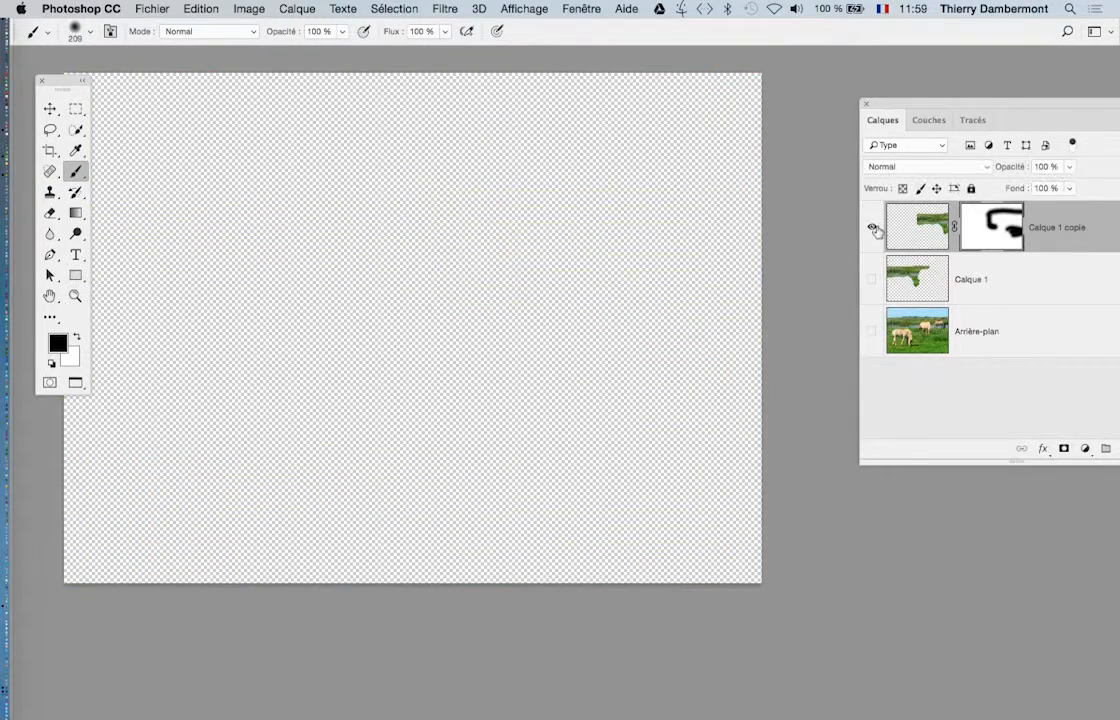
pyautogui.click(872, 227)
pyautogui.click(872, 331)
pyautogui.click(872, 227)
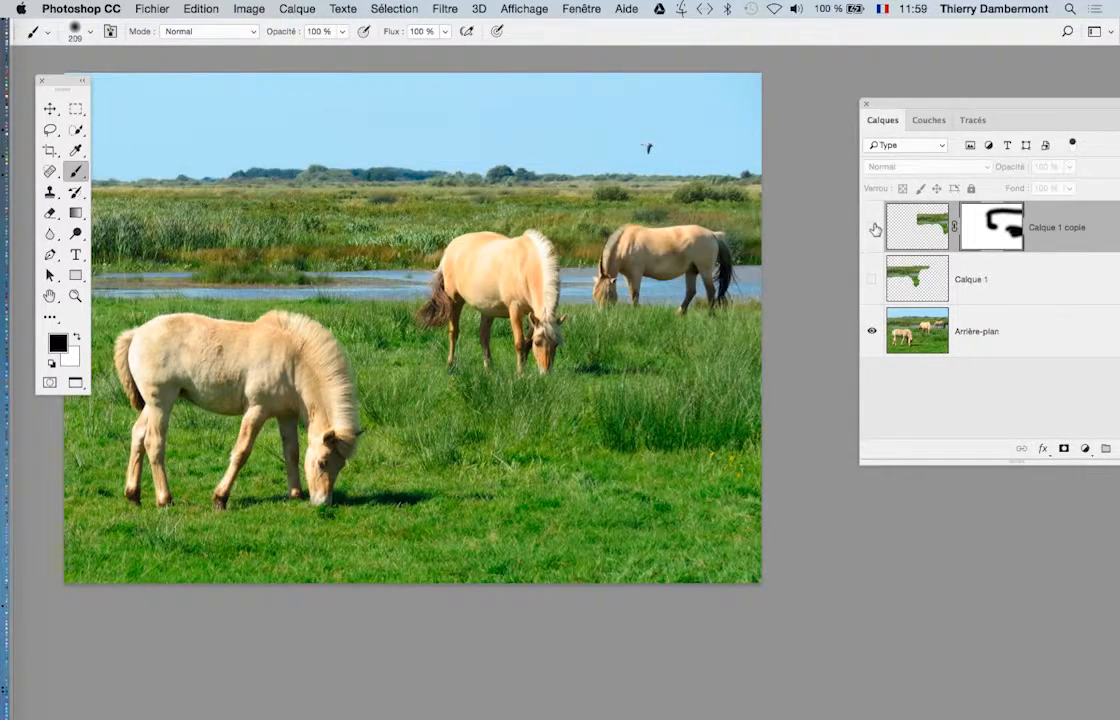
pyautogui.click(872, 227)
pyautogui.click(872, 227)
pyautogui.click(872, 227)
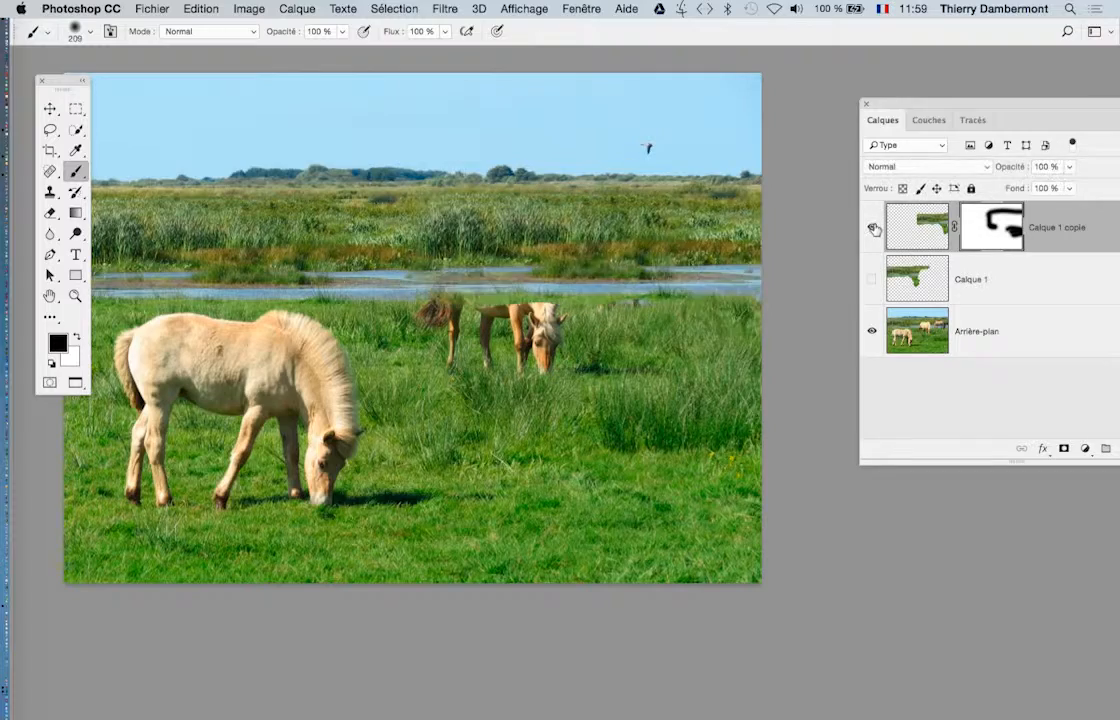
pyautogui.click(872, 227)
pyautogui.click(872, 227)
# Create a new layer above Calque 1 copie and clone grass over the rear horse's shadow with the Clone Stamp
pyautogui.scroll(3, 634, 318)
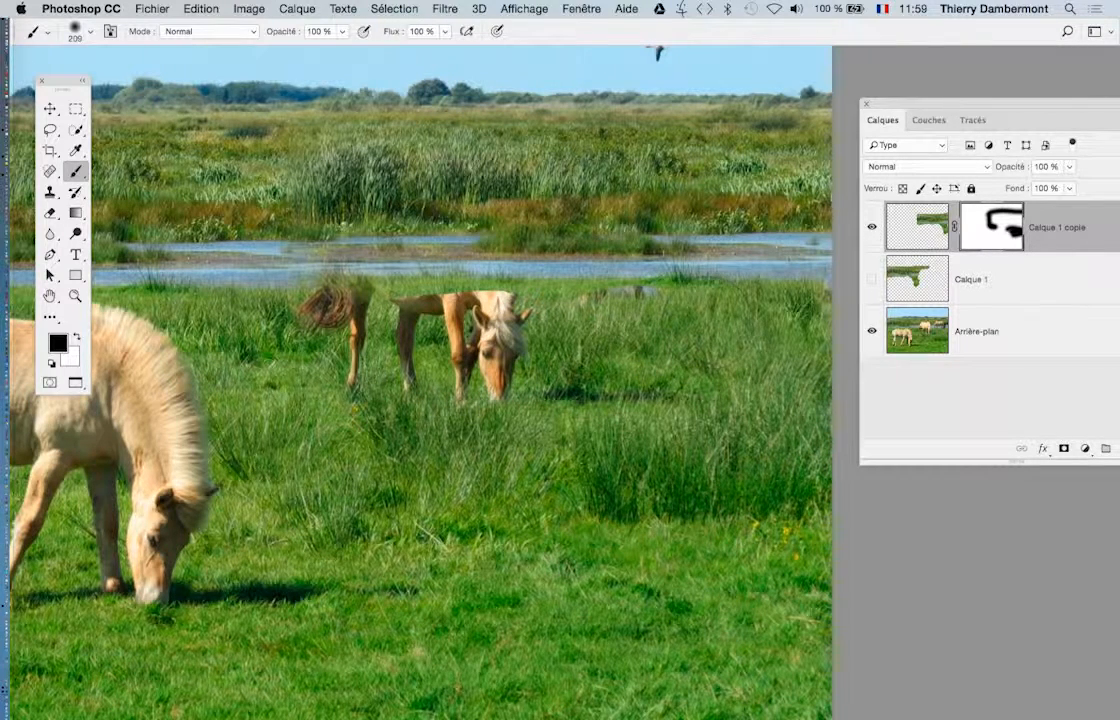
pyautogui.moveTo(1013, 106); pyautogui.dragTo(938, 99)
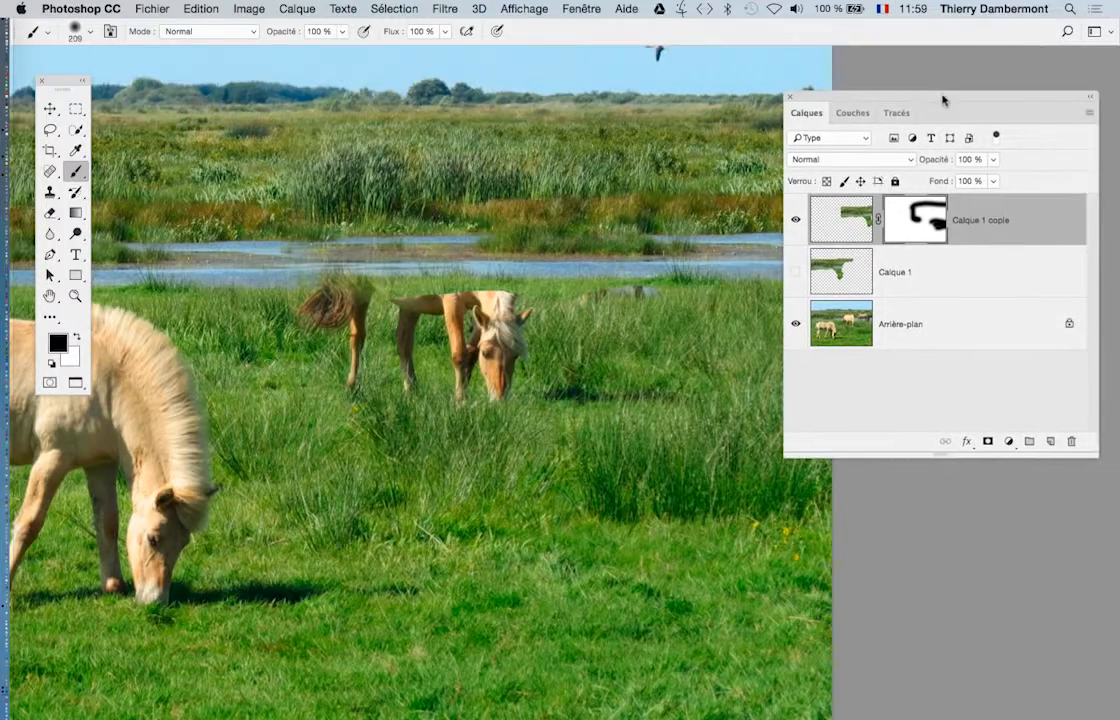
pyautogui.click(1051, 441)
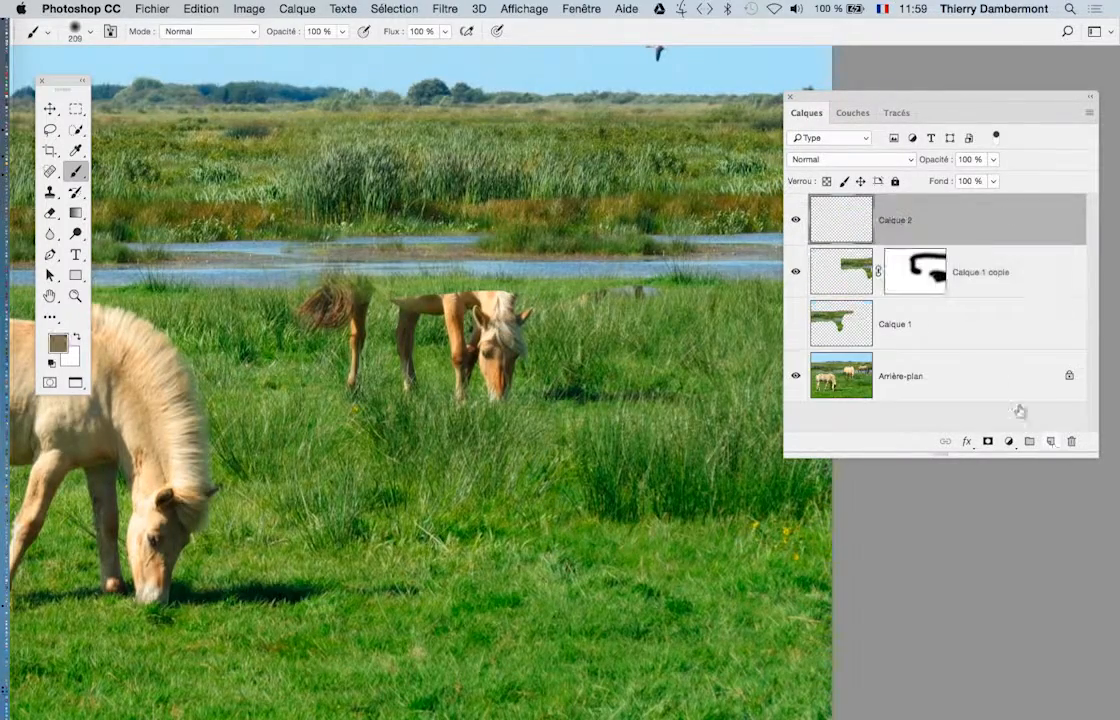
pyautogui.click(50, 191)
pyautogui.moveTo(600, 479); pyautogui.dragTo(620, 573)
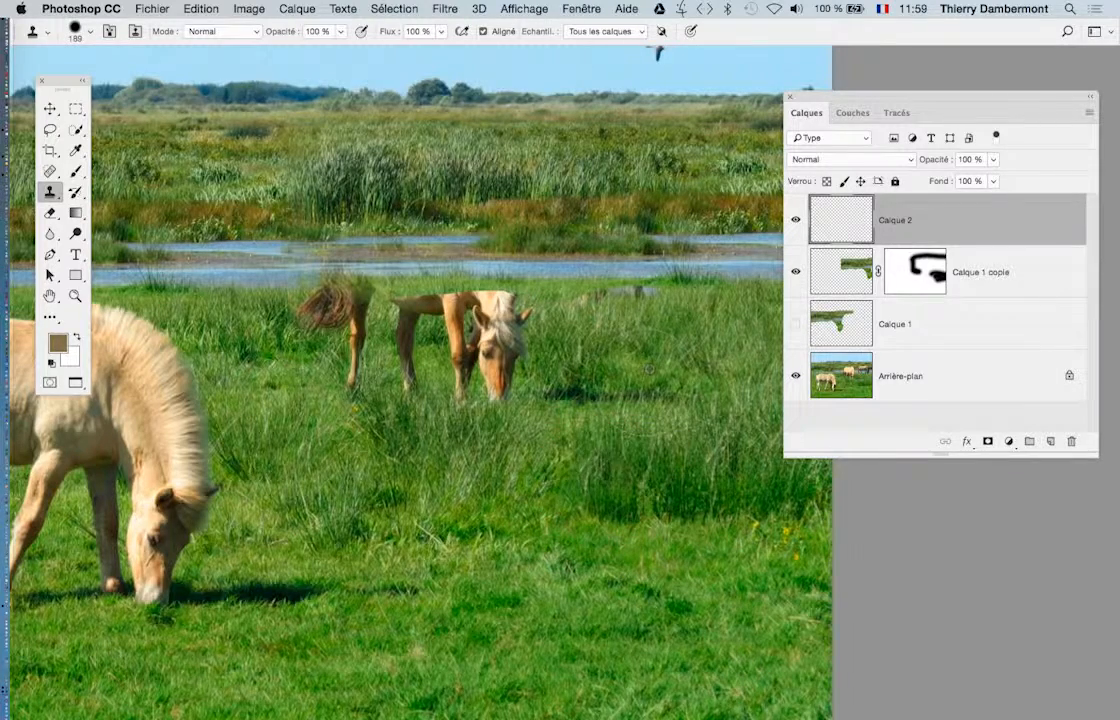
pyautogui.moveTo(582, 388); pyautogui.dragTo(629, 411)
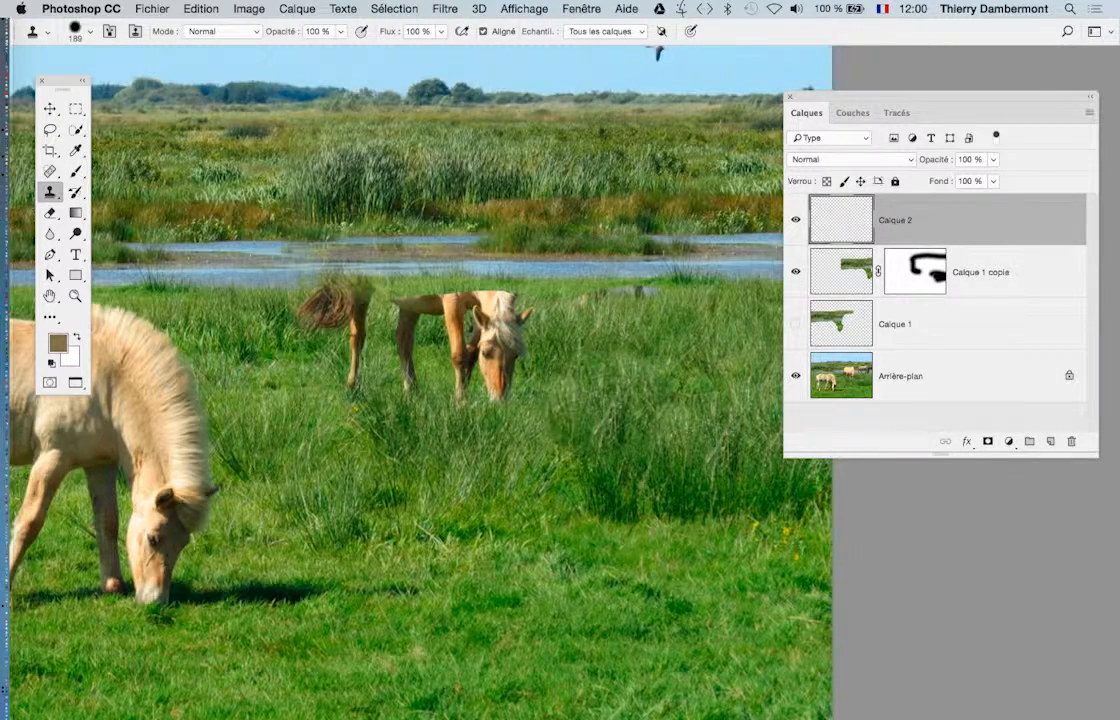
# Clone grass over the rear horse's tail, legs and head and the dark remnant by the water, using a soft 144 px Clone Stamp
pyautogui.moveTo(620, 492)
pyautogui.mouseDown()
pyautogui.moveTo(600, 502)
pyautogui.moveTo(609, 596)
pyautogui.moveTo(630, 428)
pyautogui.moveTo(626, 450)
pyautogui.mouseUp()
pyautogui.moveTo(235, 262)
pyautogui.mouseDown()
pyautogui.moveTo(215, 255)
pyautogui.moveTo(280, 235)
pyautogui.moveTo(290, 255)
pyautogui.moveTo(335, 265)
pyautogui.moveTo(362, 288)
pyautogui.moveTo(312, 322)
pyautogui.moveTo(355, 388)
pyautogui.mouseUp()
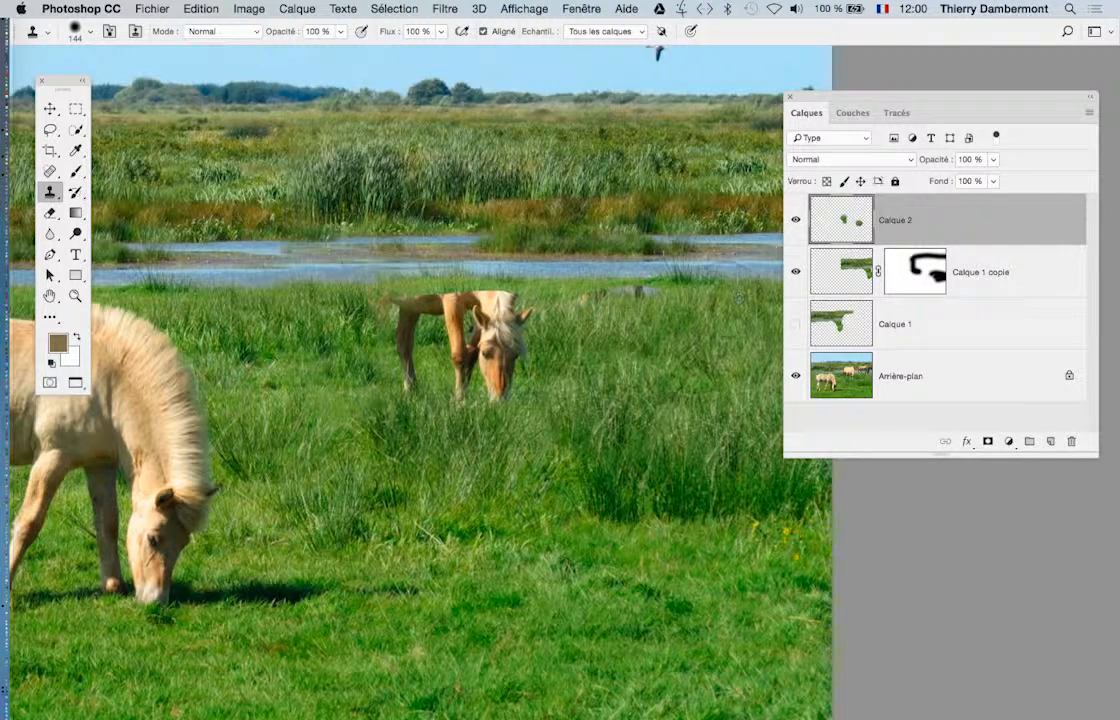
pyautogui.hscroll(5, 583, 342)
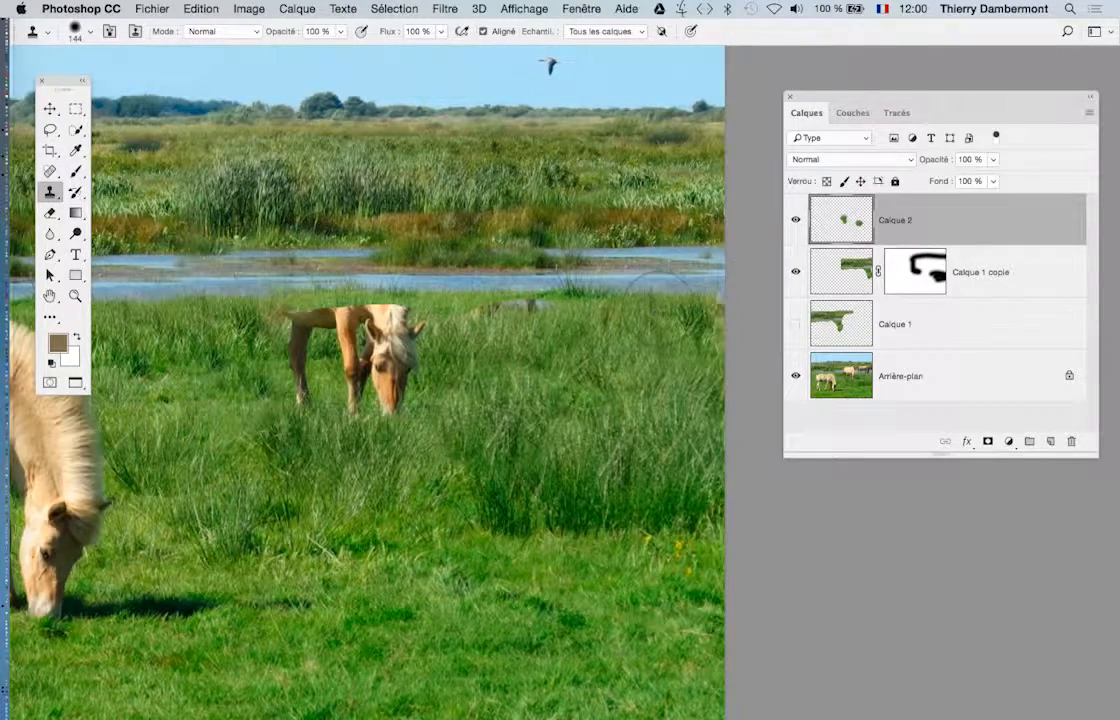
pyautogui.moveTo(549, 296); pyautogui.dragTo(484, 294)
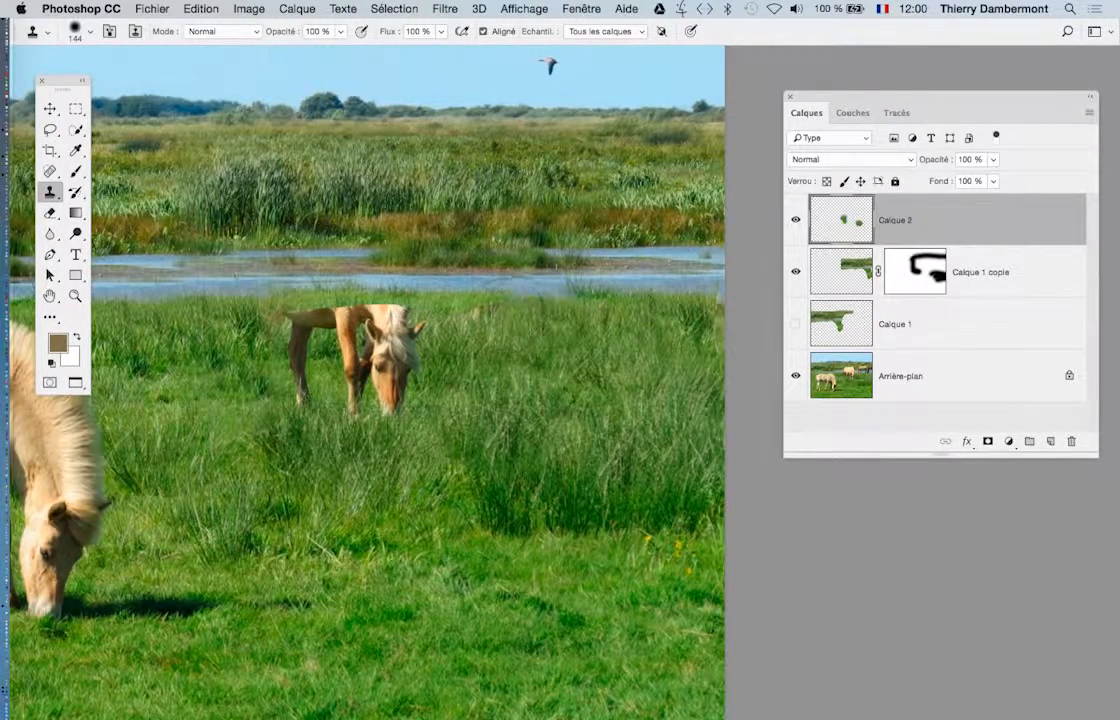
pyautogui.moveTo(393, 328)
pyautogui.mouseDown()
pyautogui.moveTo(384, 382)
pyautogui.moveTo(402, 386)
pyautogui.moveTo(396, 402)
pyautogui.mouseUp()
pyautogui.moveTo(330, 300)
pyautogui.mouseDown()
pyautogui.moveTo(296, 335)
pyautogui.moveTo(302, 360)
pyautogui.moveTo(262, 327)
pyautogui.mouseUp()
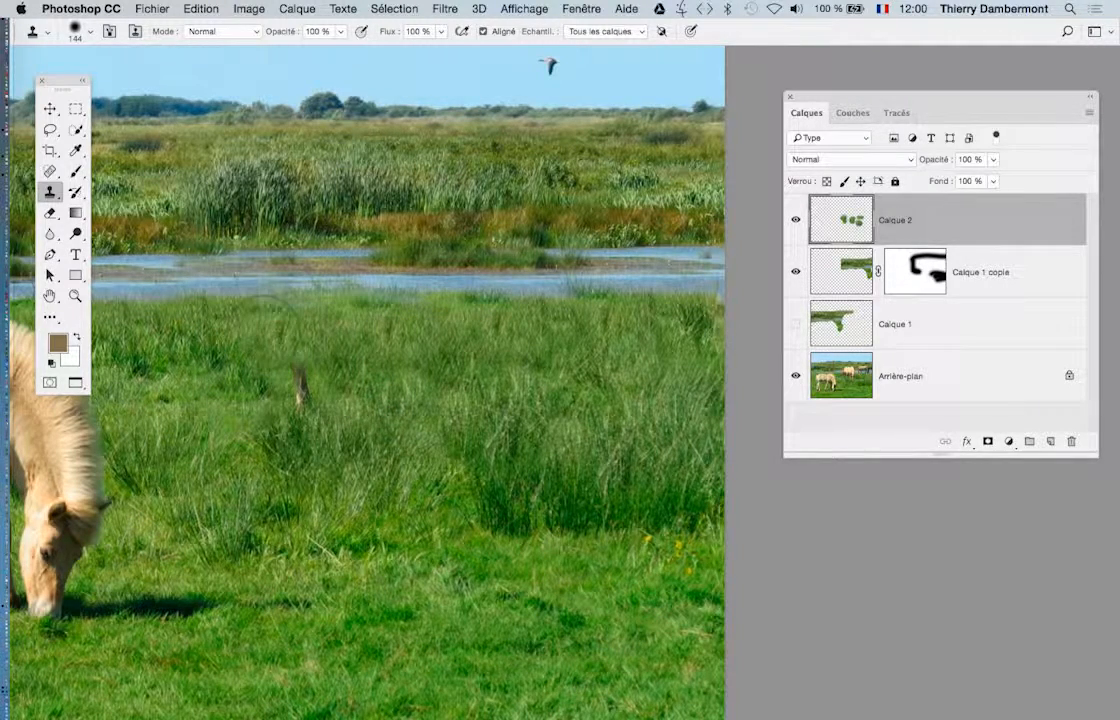
pyautogui.moveTo(307, 388); pyautogui.dragTo(303, 402)
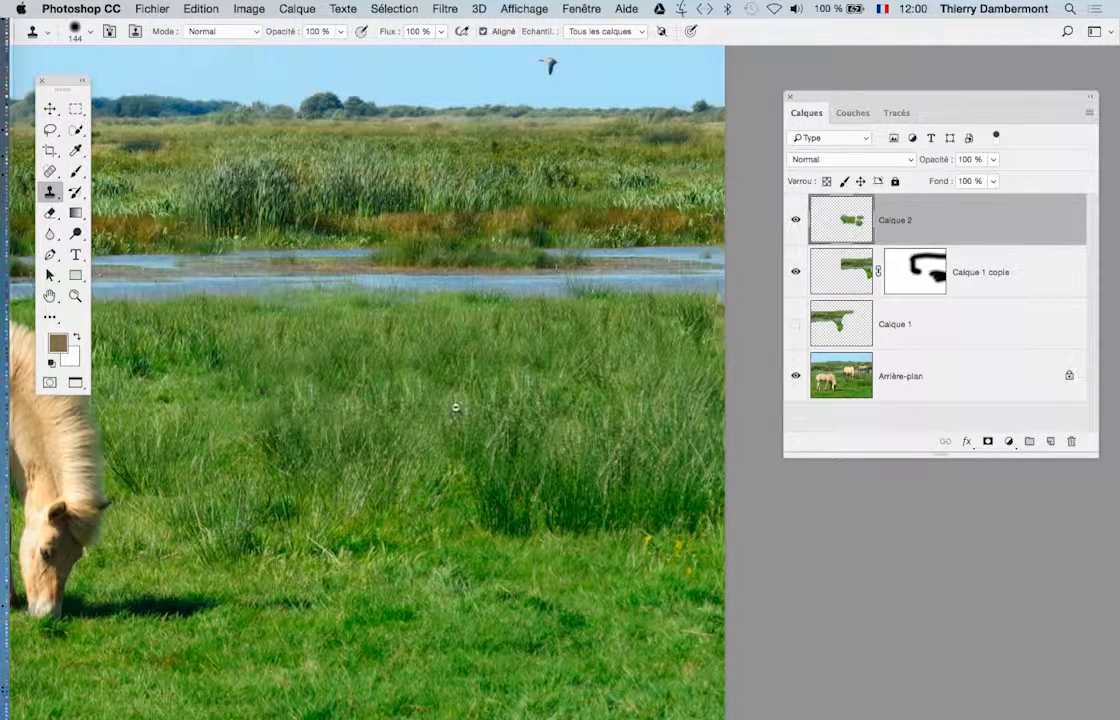
# Examine the retouched photo, toggling the Calque 2, Calque 1 copie and Arrière-plan layers to compare their contributions
pyautogui.press('super+0')
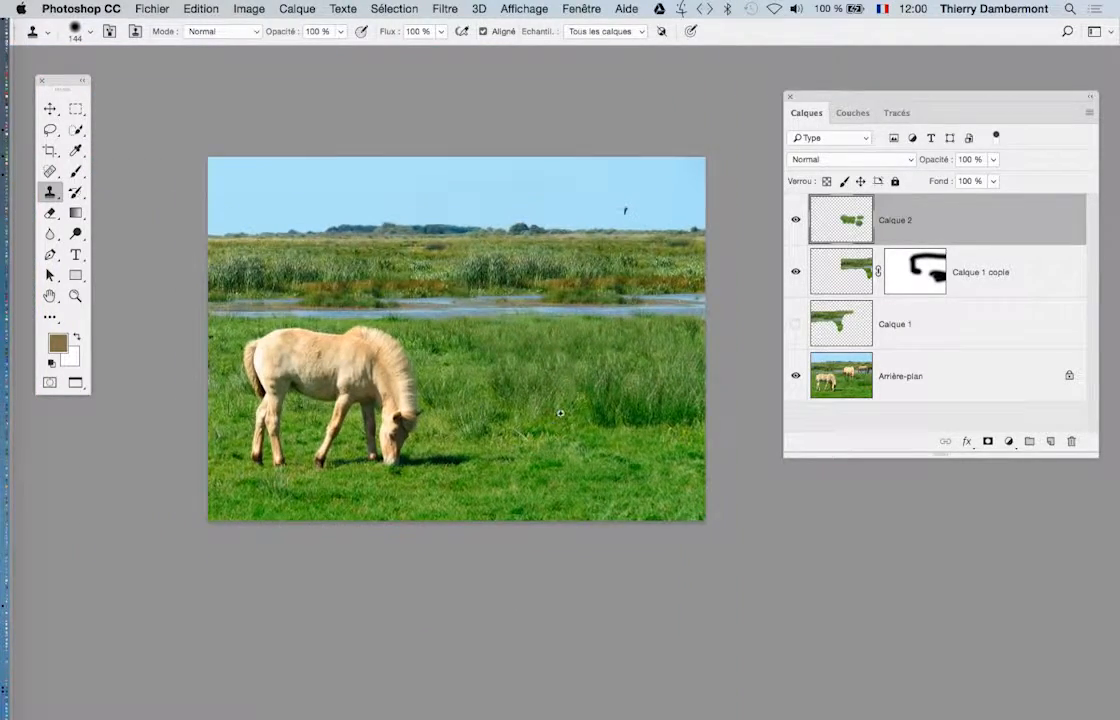
pyautogui.press('super+1')
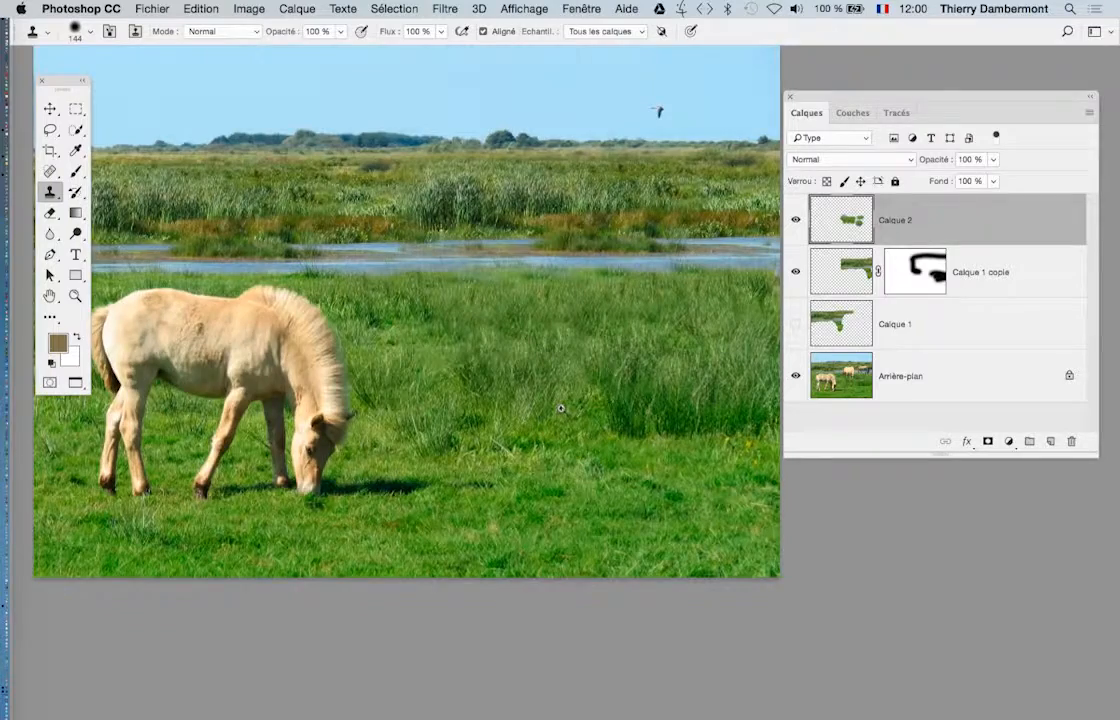
pyautogui.click(795, 220)
pyautogui.click(795, 220)
pyautogui.click(795, 272)
pyautogui.click(795, 376)
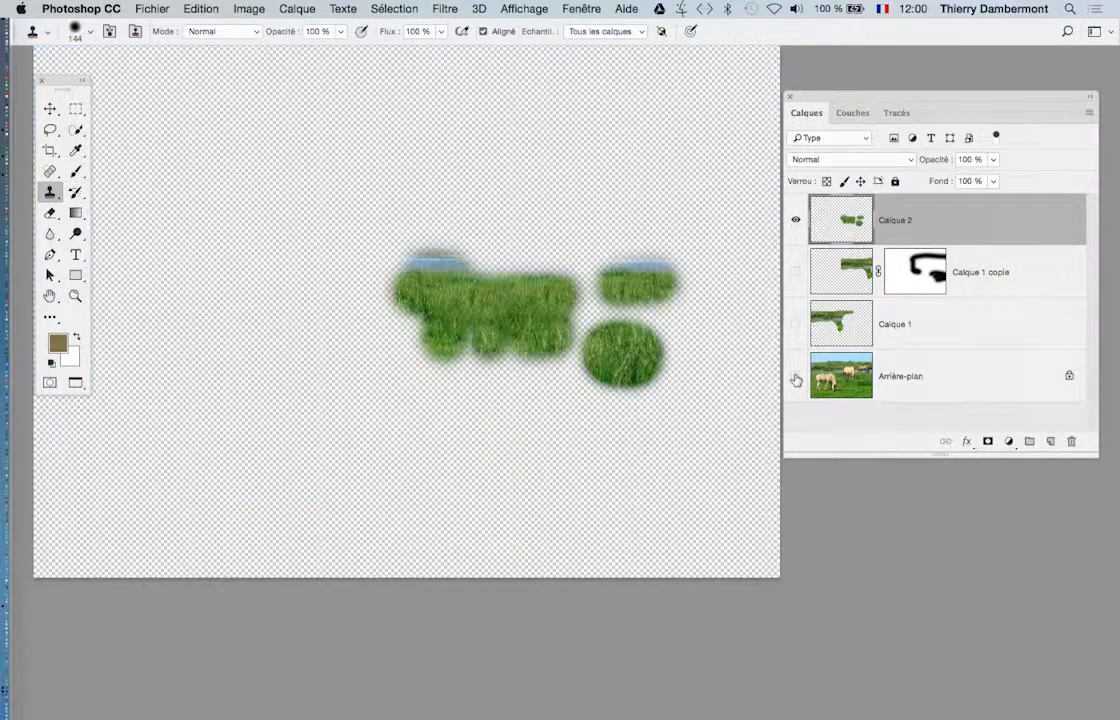
pyautogui.click(796, 376)
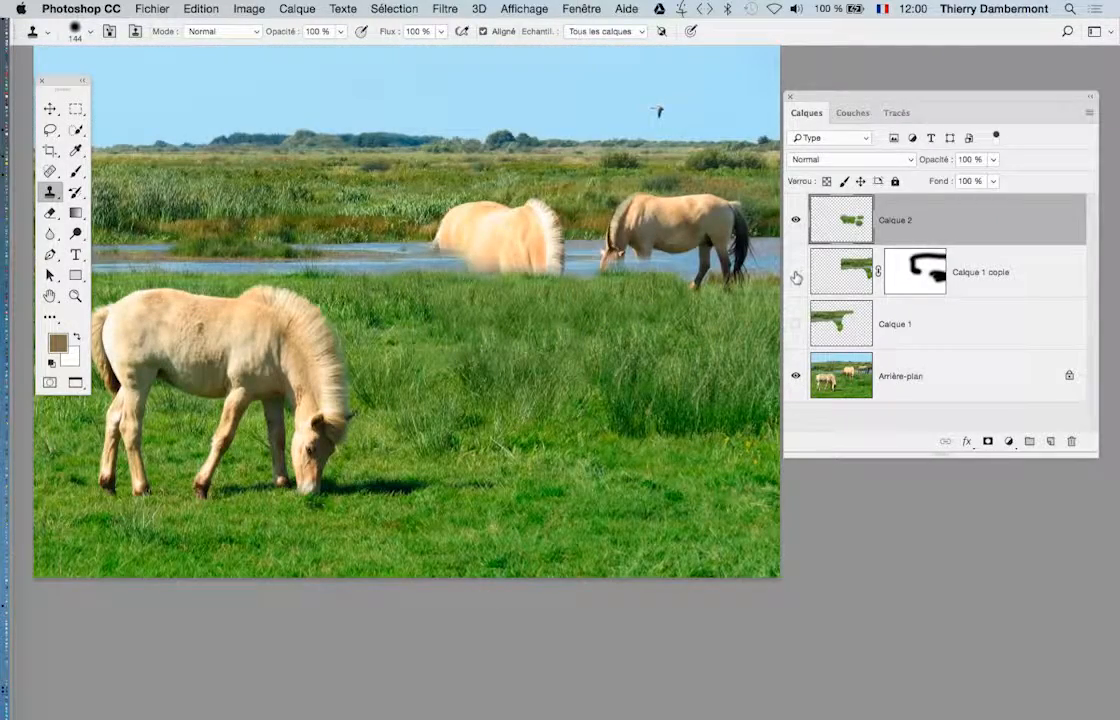
pyautogui.click(796, 272)
pyautogui.press('super+minus')
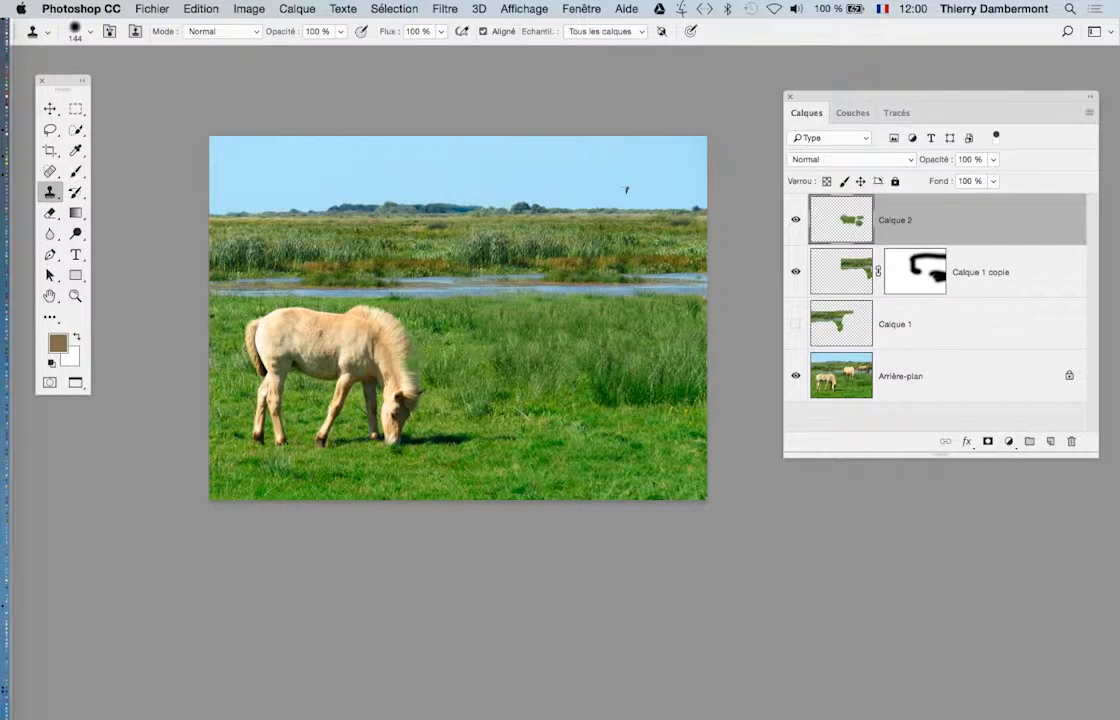
# Reduce the Clone Stamp brush to a 16 px diameter with 28 % hardness over the retouched grass
pyautogui.moveTo(505, 348); pyautogui.dragTo(475, 352)
pyautogui.keyDown('super'); pyautogui.click(558, 326); pyautogui.keyUp('super')
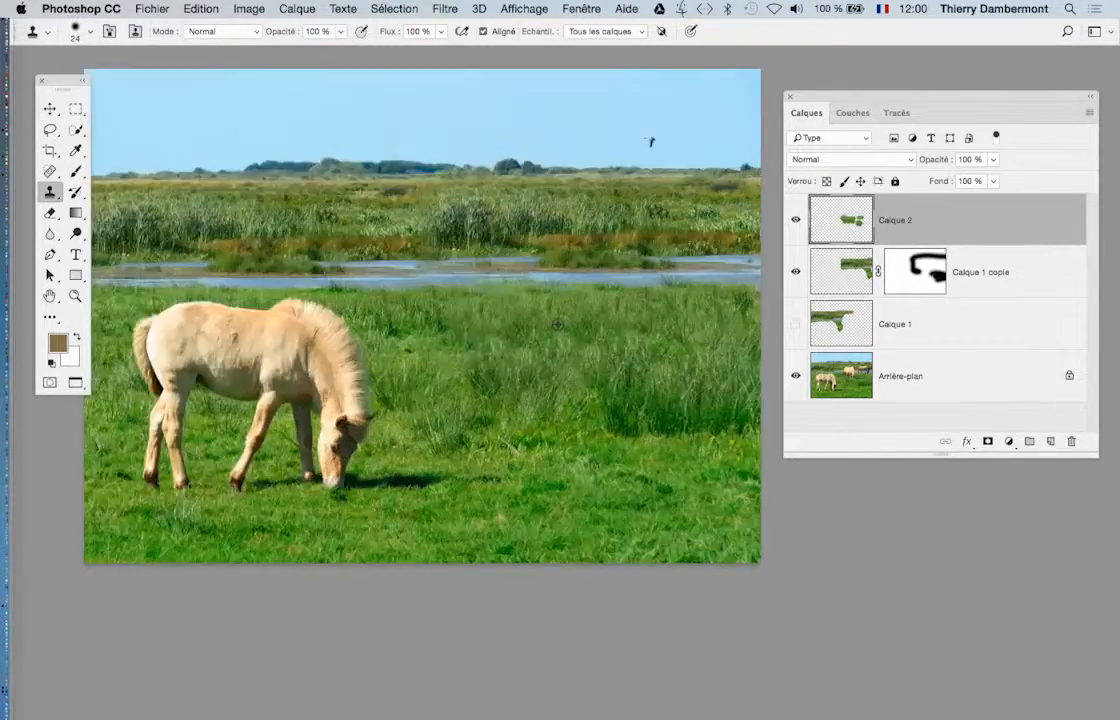
pyautogui.moveTo(549, 324); pyautogui.dragTo(543, 326)
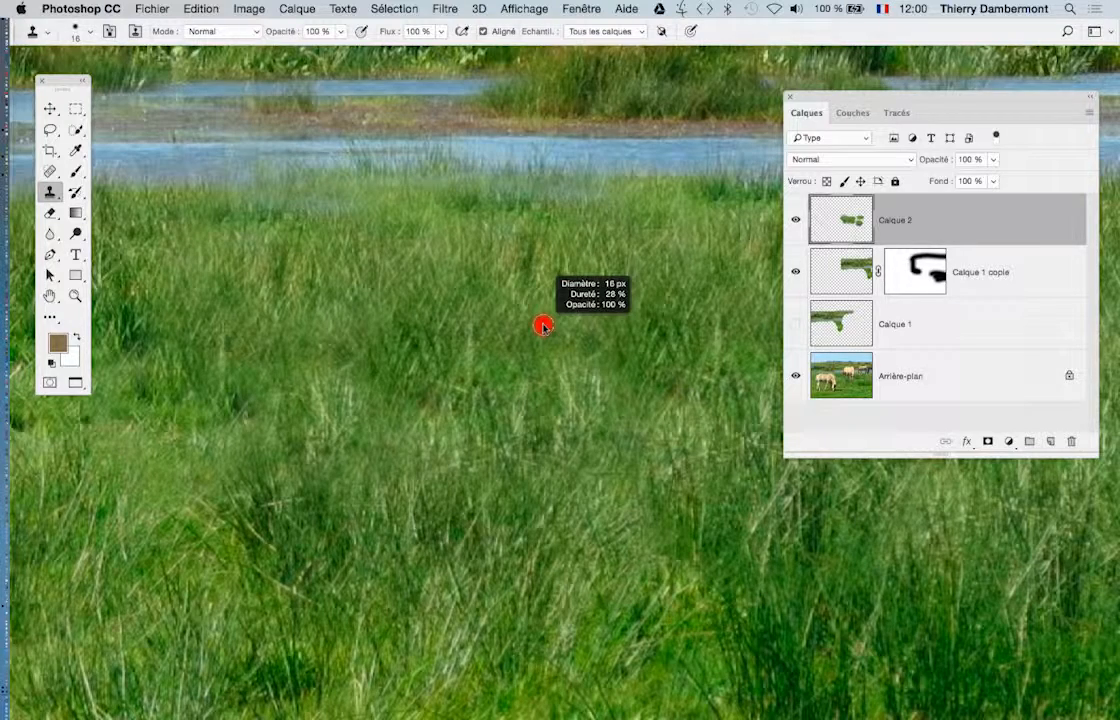
pyautogui.moveTo(543, 326); pyautogui.dragTo(543, 326)
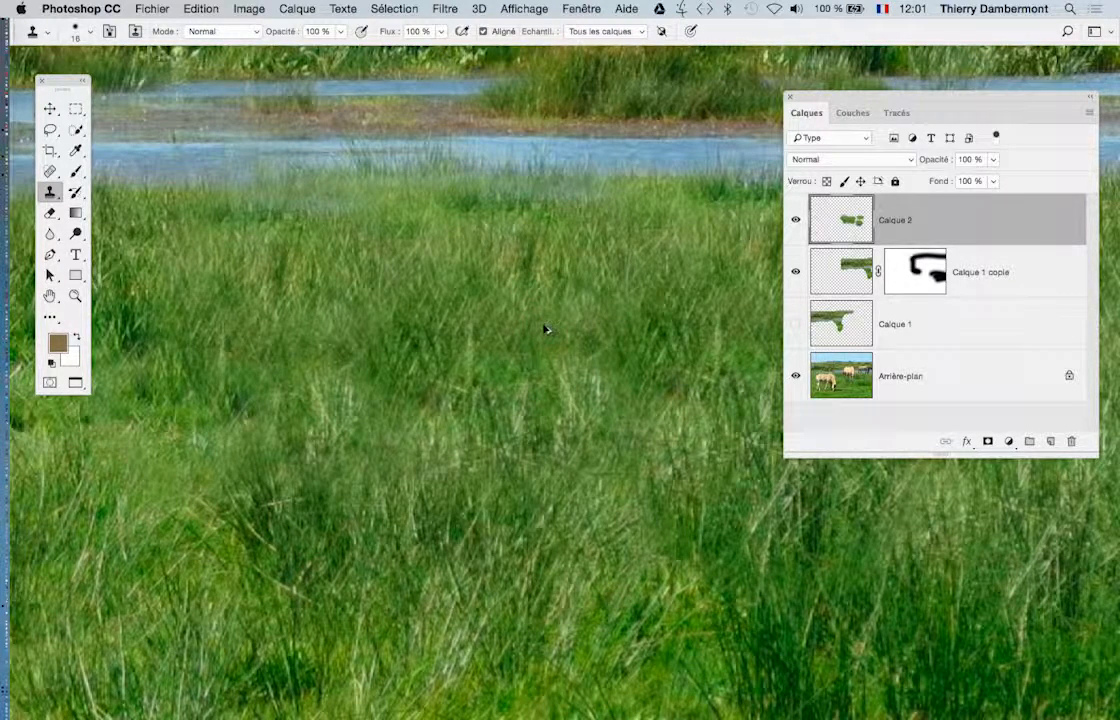
# Compare the whole photo before and after the retouching by toggling the Calque 2 and Calque 1 copie layers
pyautogui.scroll(-5, 449, 348)
pyautogui.scroll(1, 449, 350)
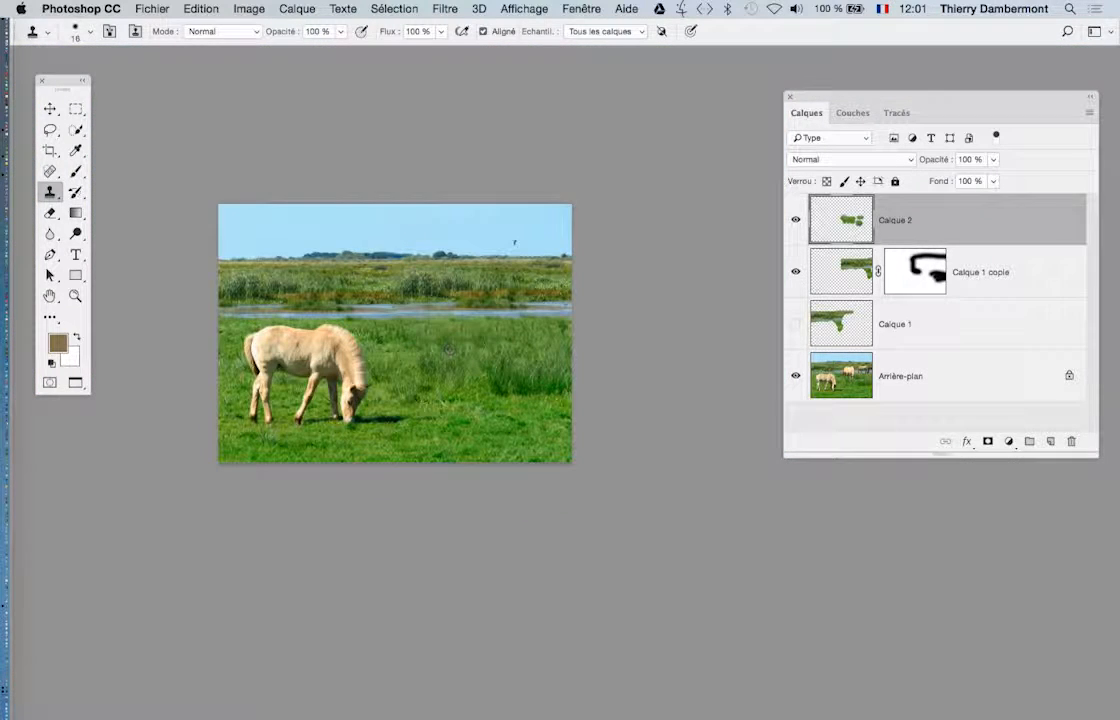
pyautogui.moveTo(368, 342); pyautogui.dragTo(414, 342)
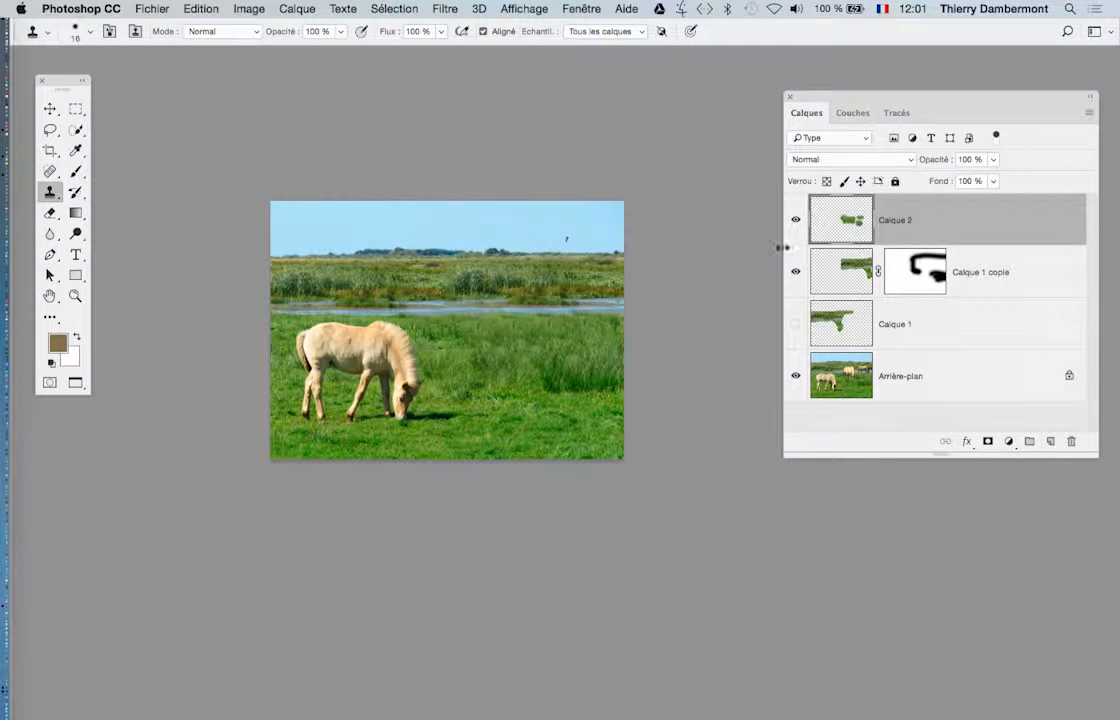
pyautogui.moveTo(795, 219); pyautogui.dragTo(793, 287)
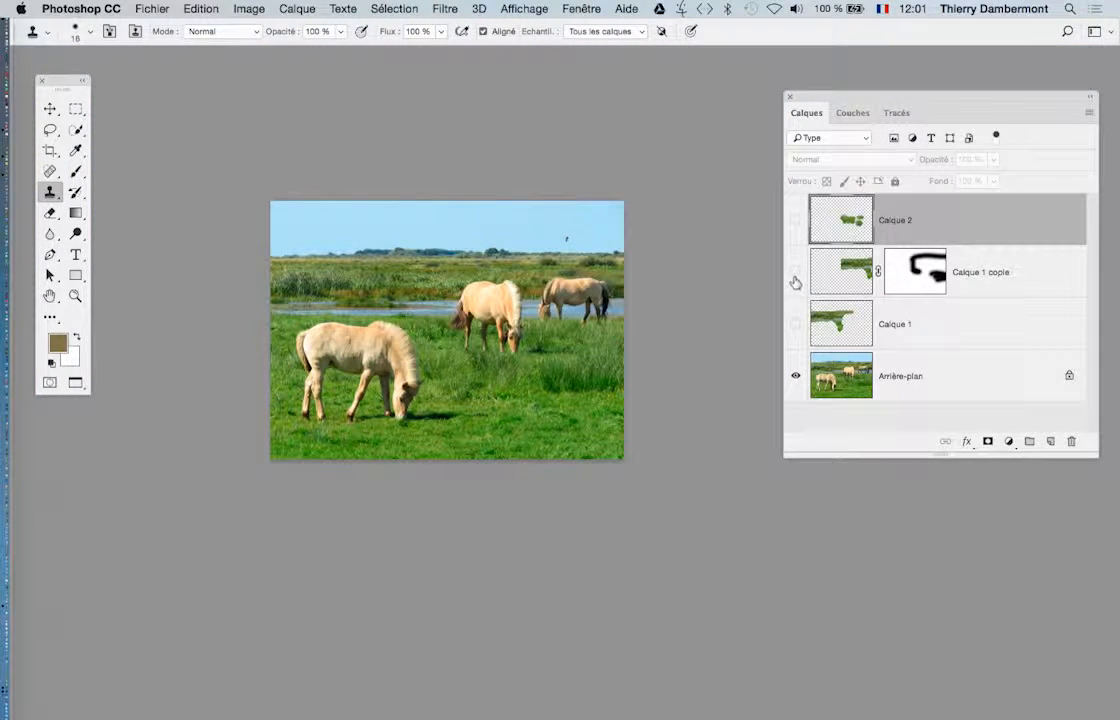
pyautogui.click(793, 220)
pyautogui.click(795, 228)
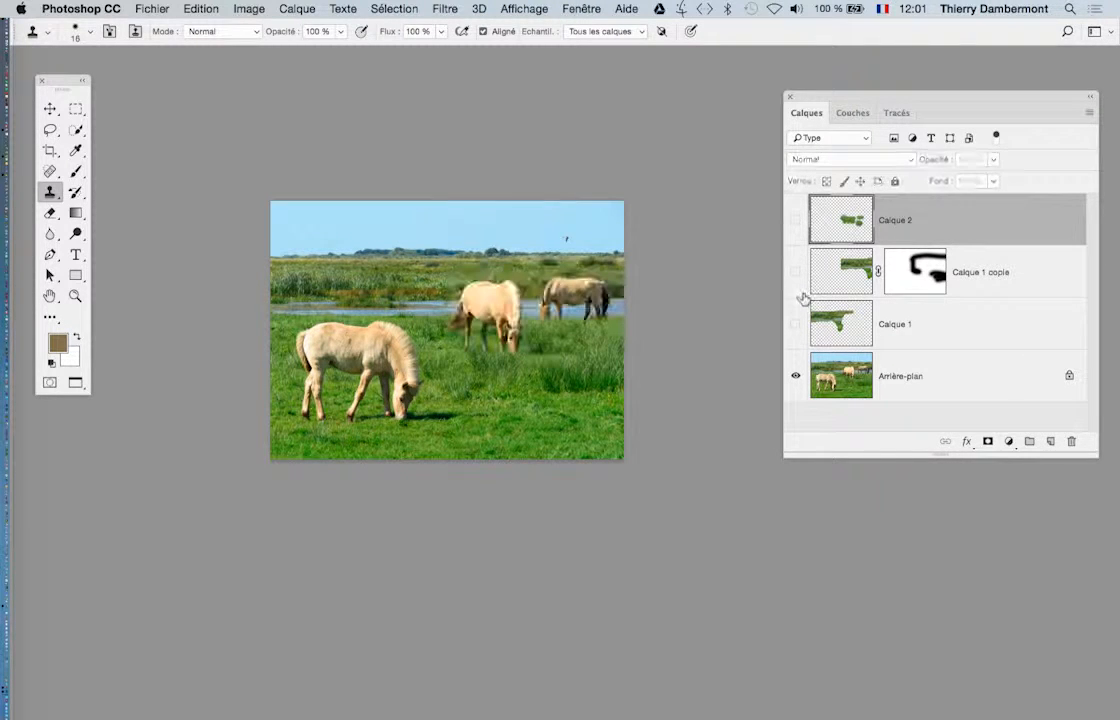
pyautogui.click(795, 219)
pyautogui.click(795, 271)
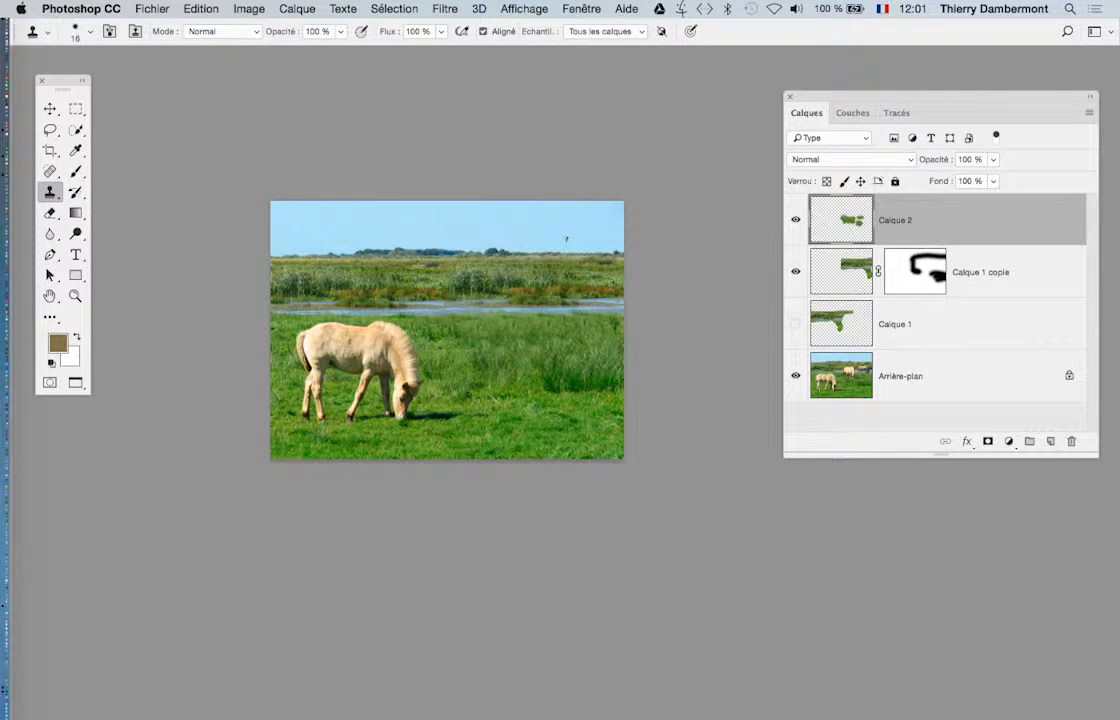
# Start saving the layered photo under a new name in Photoshop format, editing the end of the existing TAMPON file name
pyautogui.click(152, 9)
pyautogui.click(190, 172)
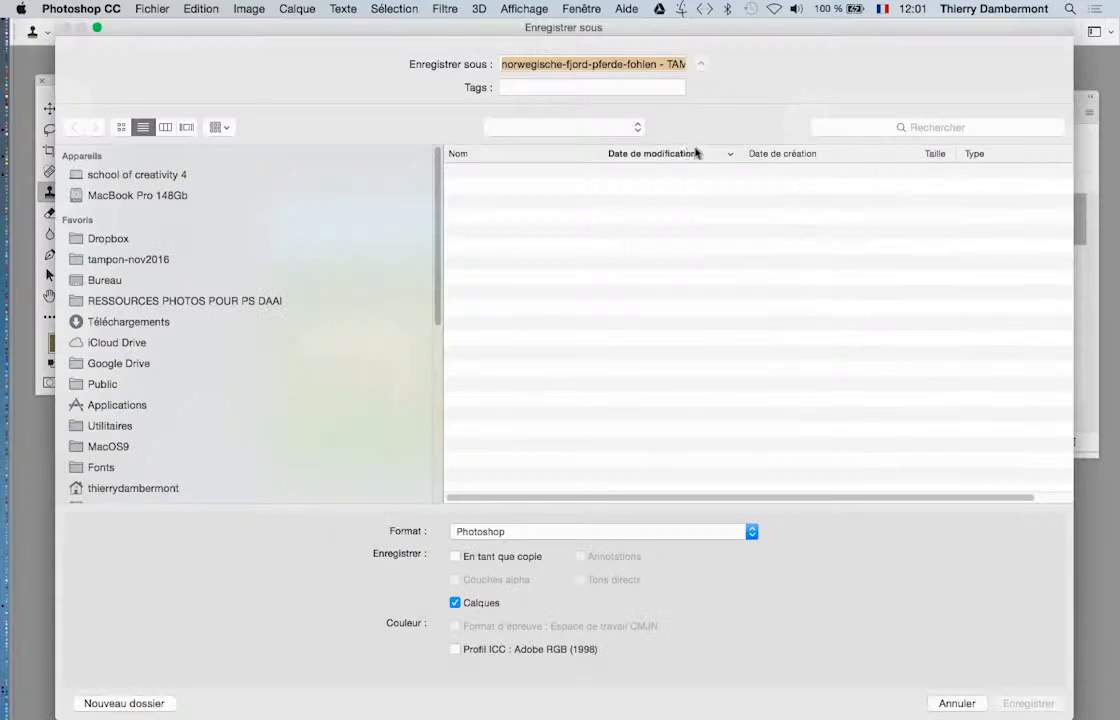
pyautogui.click(668, 64)
pyautogui.press('Right')
pyautogui.press('Right')
pyautogui.press('Right')
pyautogui.press('Right')
pyautogui.press('Right')
pyautogui.press('Right')
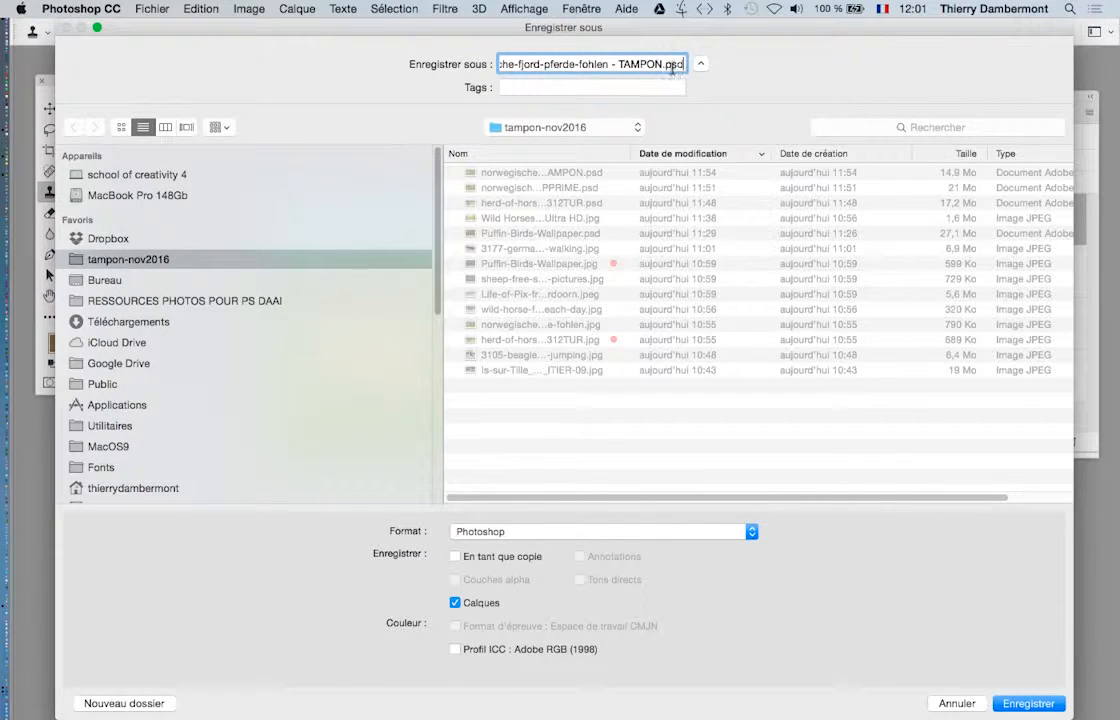